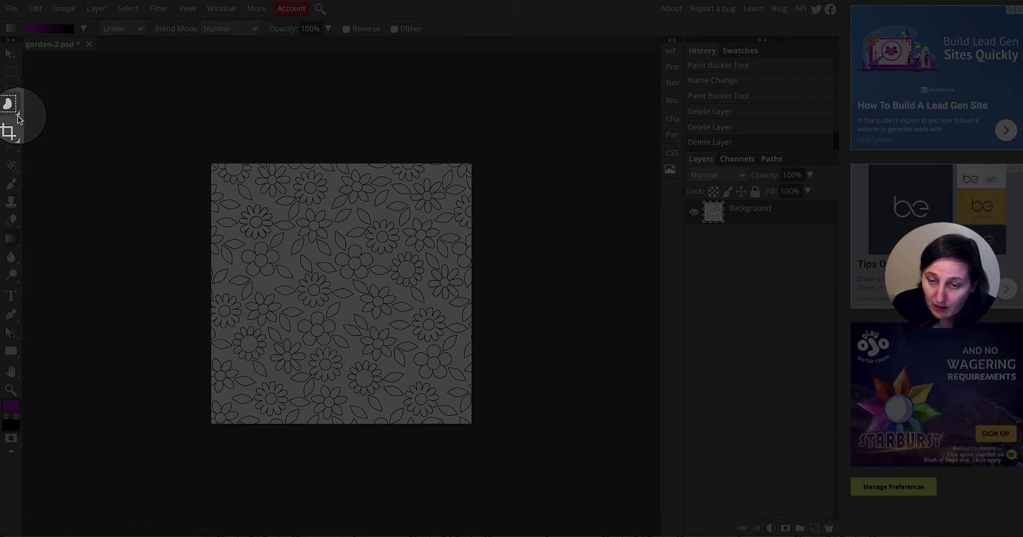
- Pick the Magic Wand, then switch to the Paint Bucket tool
click(18, 117)
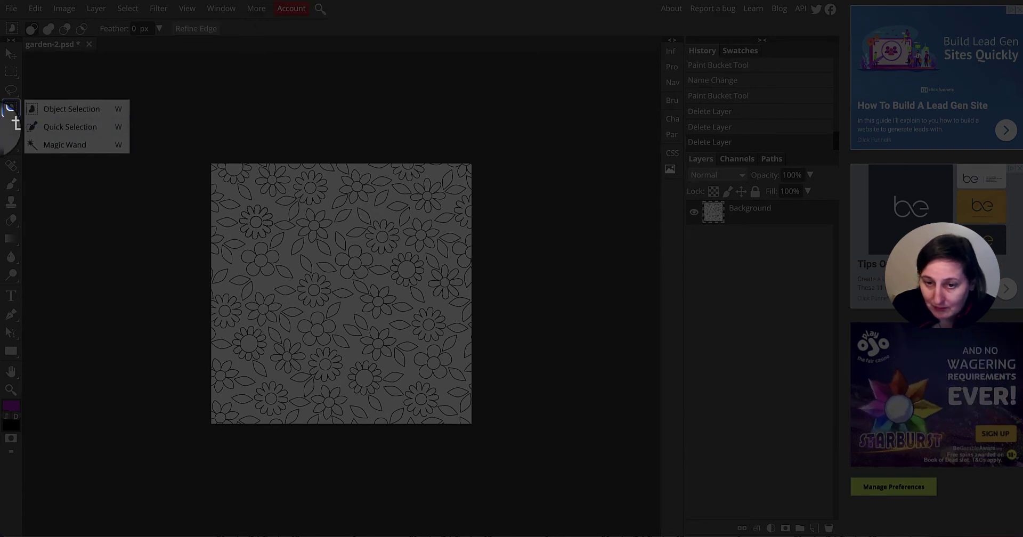
click(72, 146)
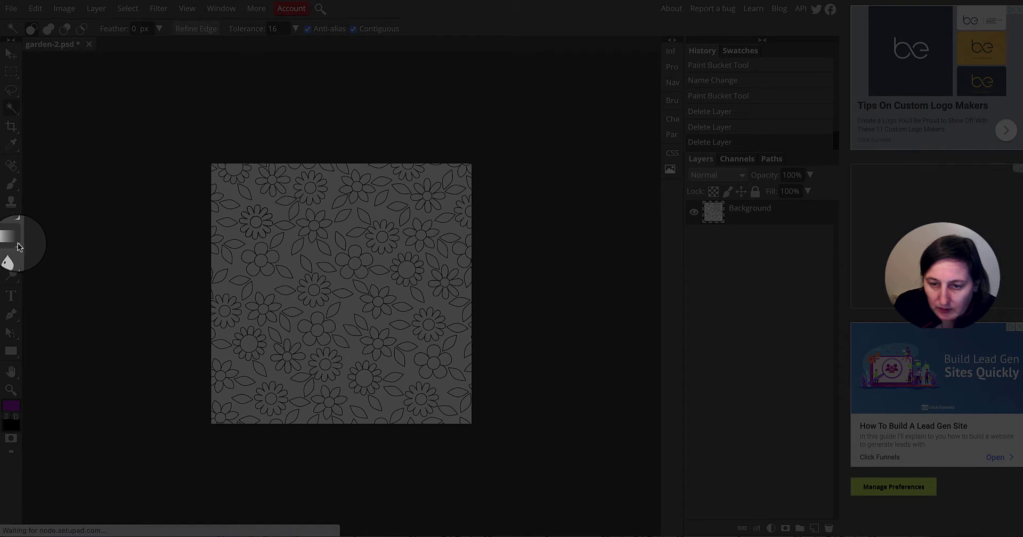
click(12, 238)
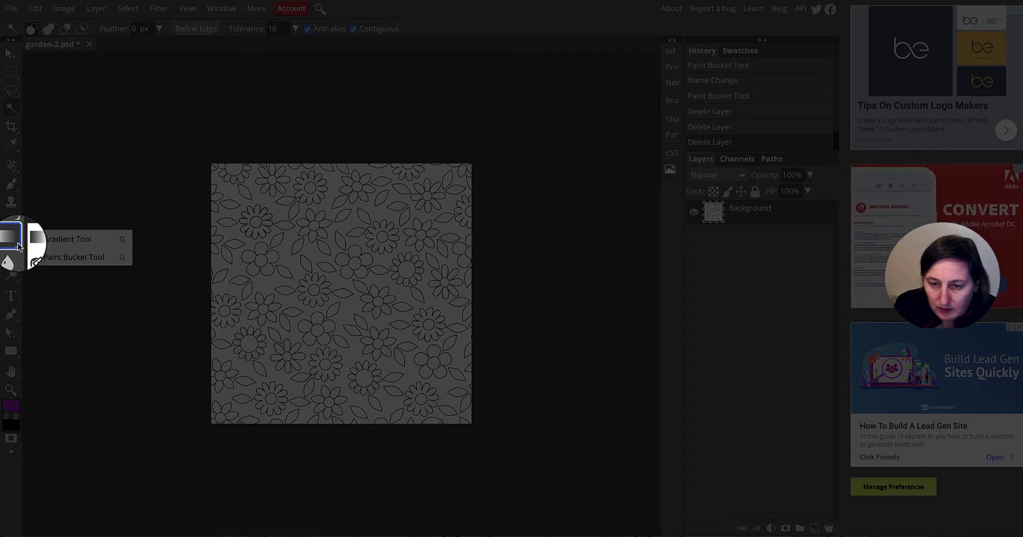
click(76, 260)
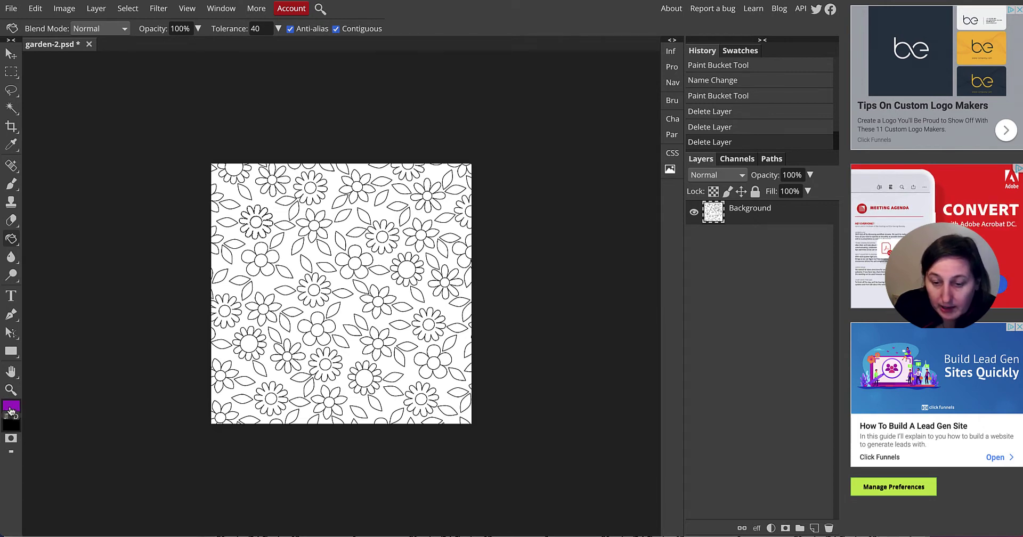
- Confirm the foreground colour is purple b204c8 and switch to the Zoom tool
click(11, 408)
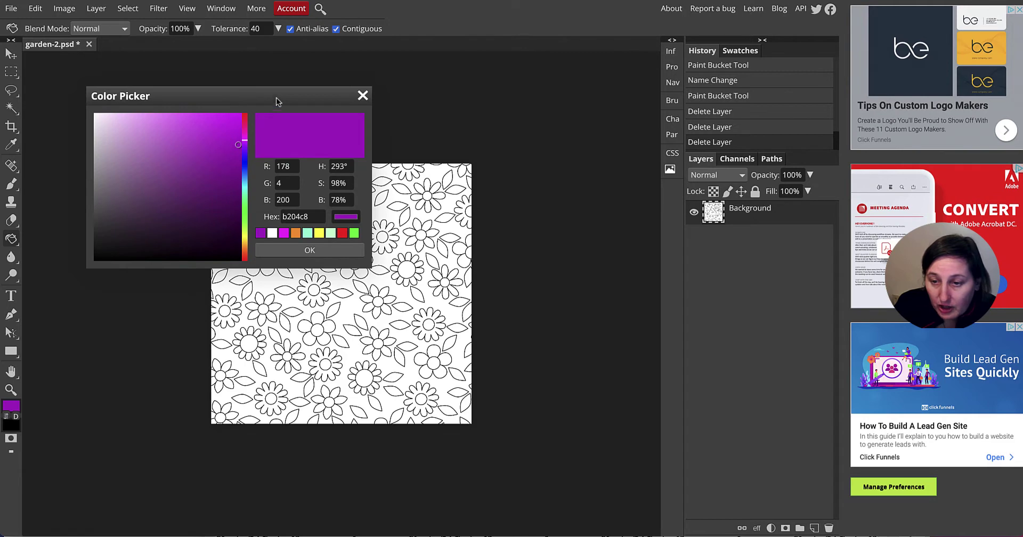
click(363, 96)
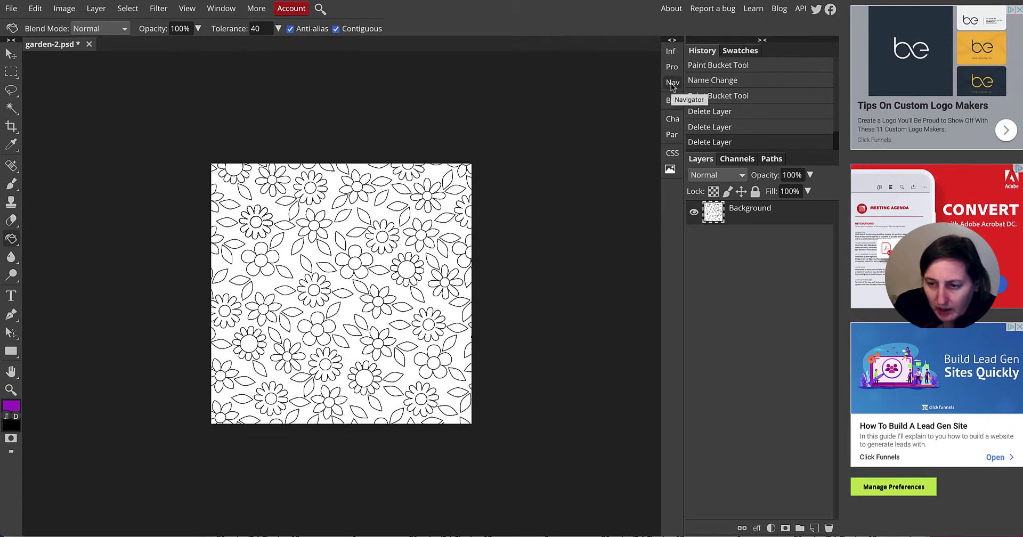
click(10, 391)
- Zoom in on the pattern, set the Navigator zoom to 9, and return to the Magic Wand
click(292, 230)
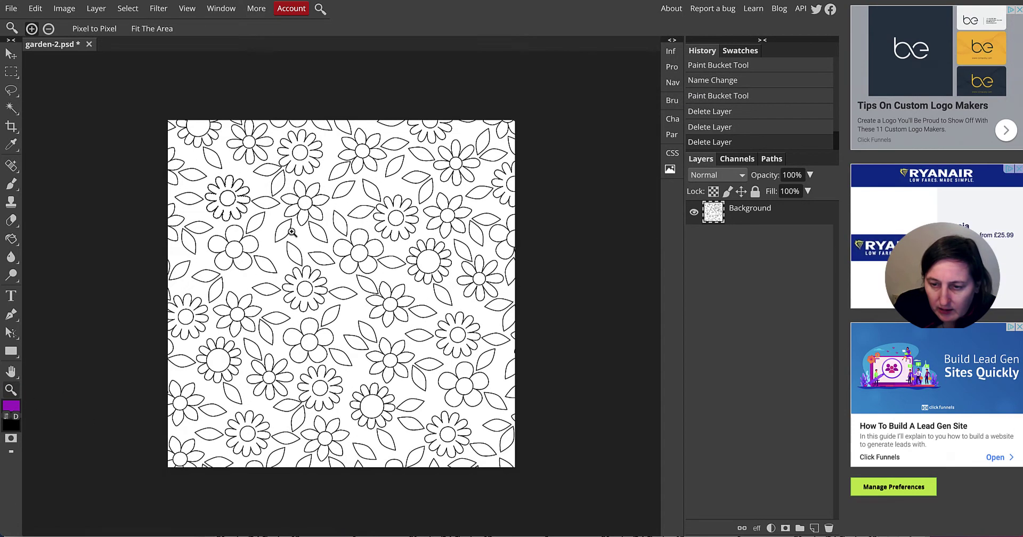
click(292, 232)
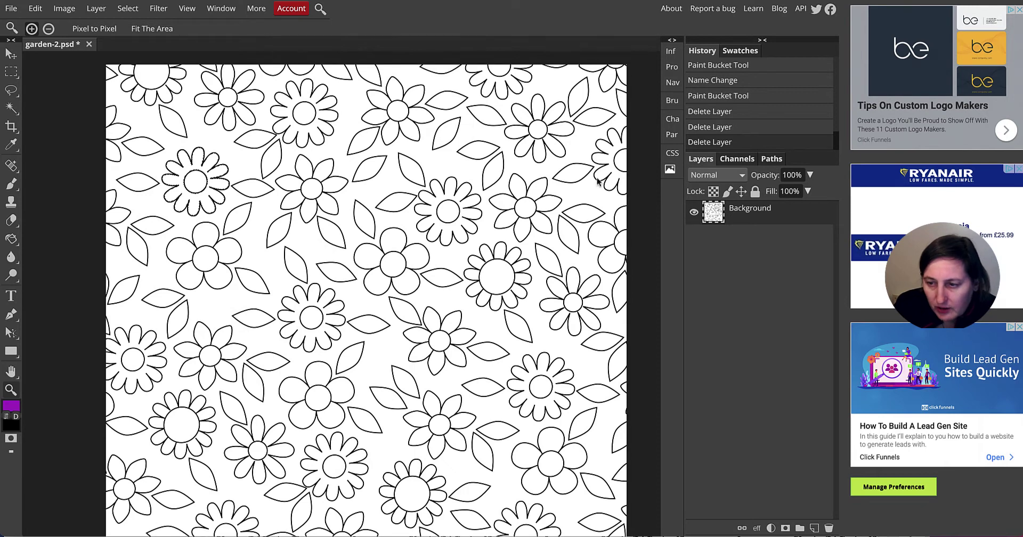
click(672, 82)
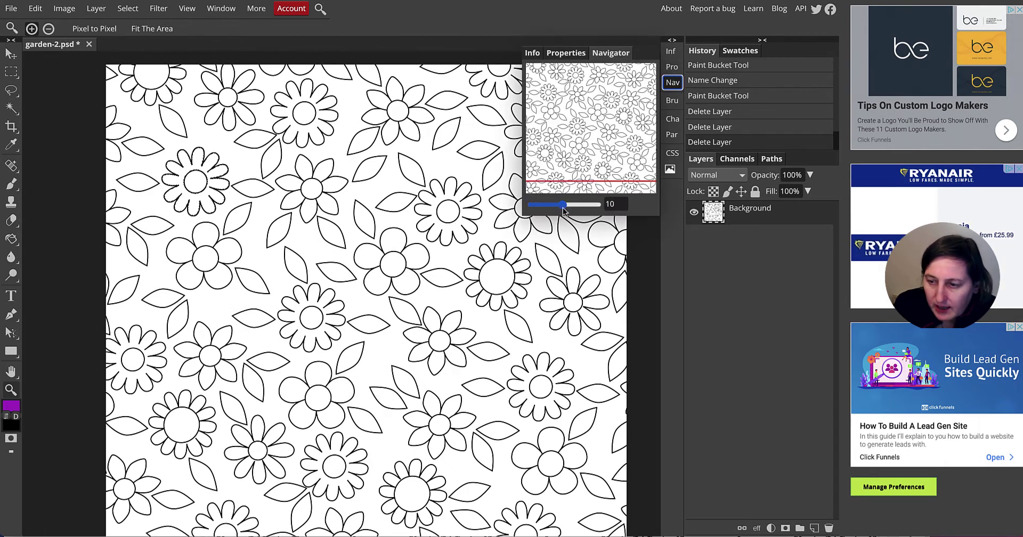
mouse_move(559, 210)
mouse_down()
mouse_move(548, 210)
mouse_move(560, 210)
mouse_up()
mouse_move(563, 211)
mouse_down()
mouse_move(576, 209)
mouse_move(560, 209)
mouse_up()
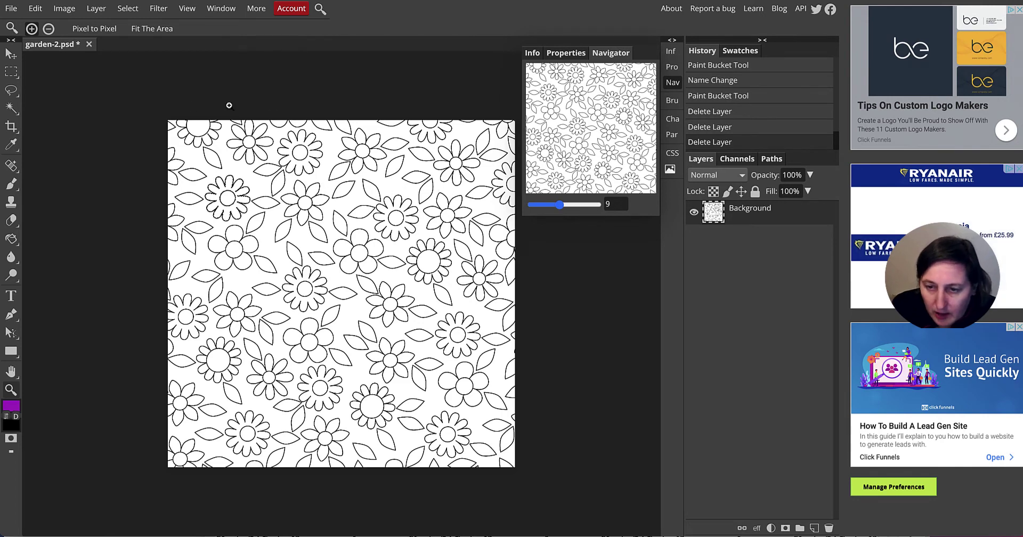
click(12, 109)
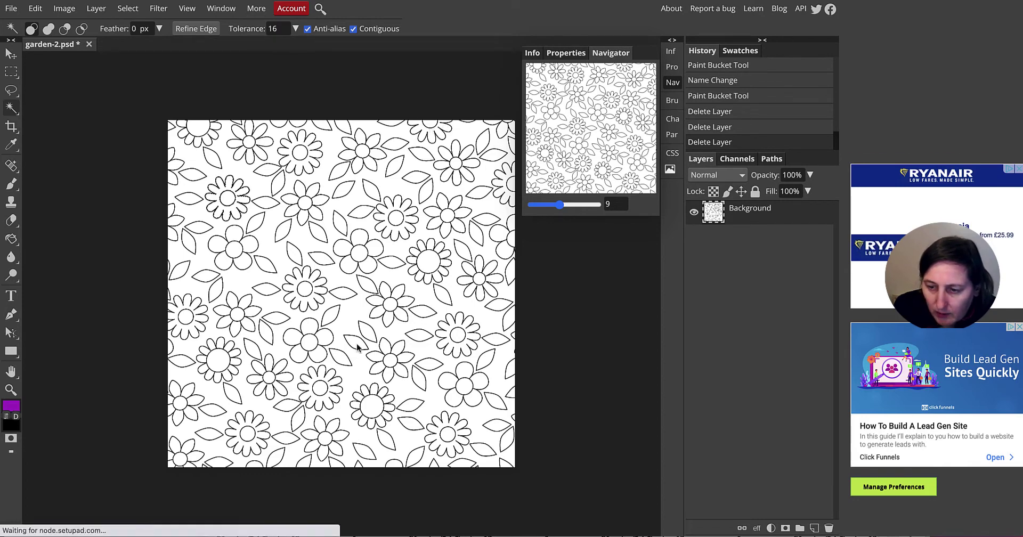
click(201, 129)
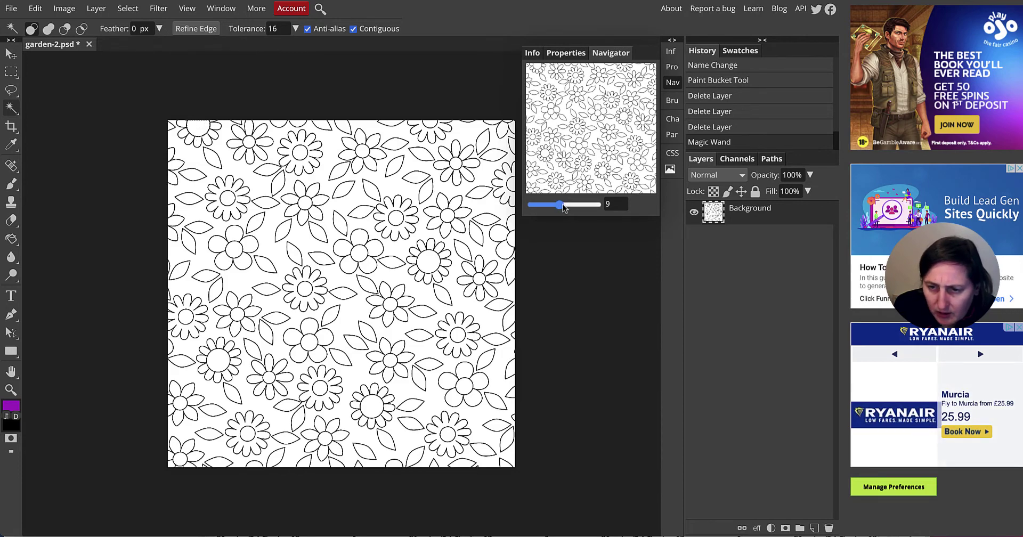
mouse_move(564, 208)
mouse_down()
mouse_move(578, 207)
mouse_move(559, 208)
mouse_up()
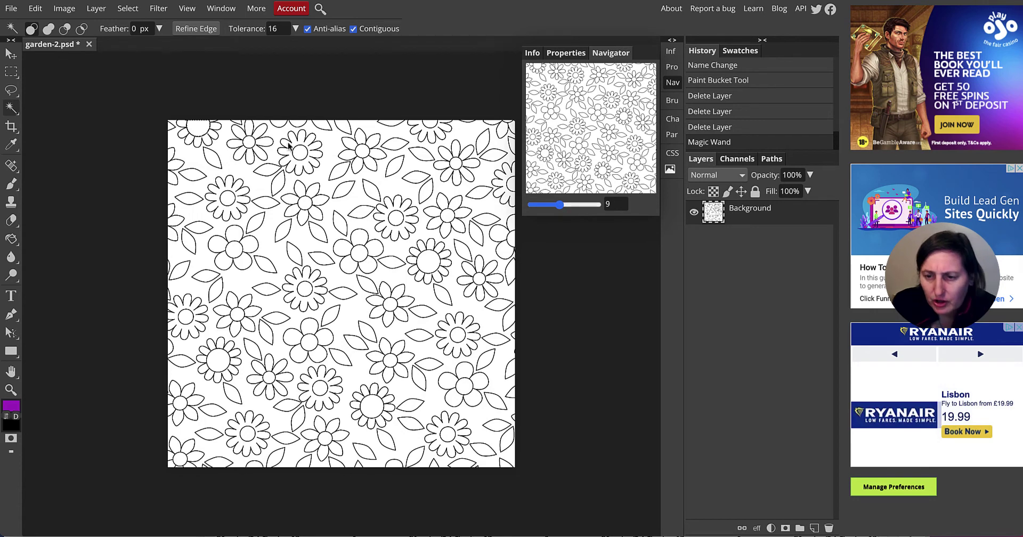
click(250, 145)
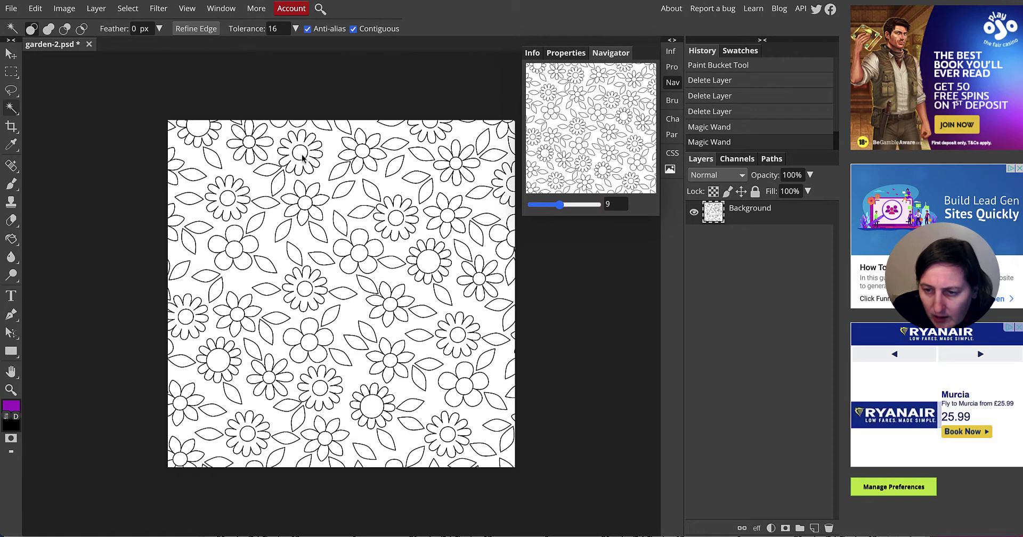
click(397, 154)
click(431, 126)
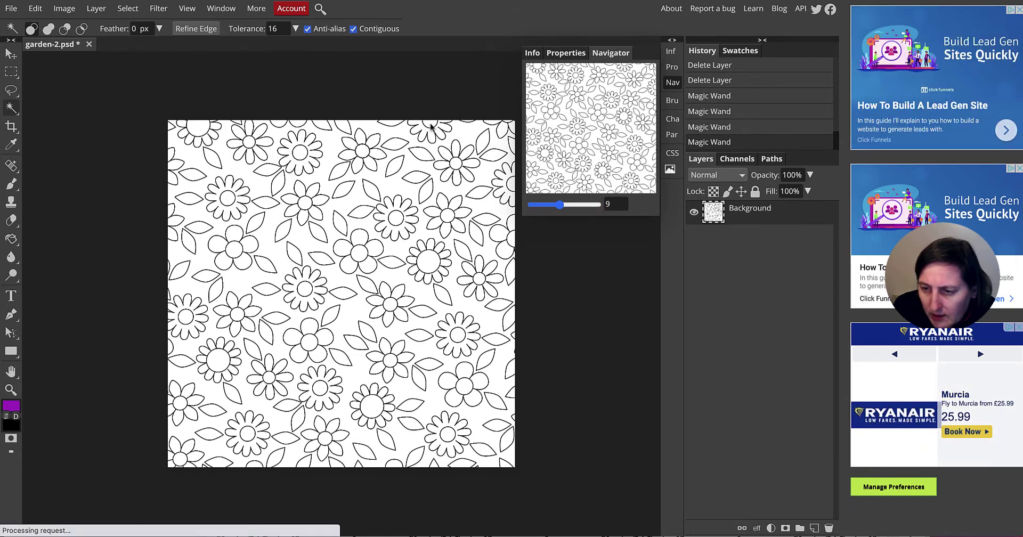
click(477, 134)
click(510, 123)
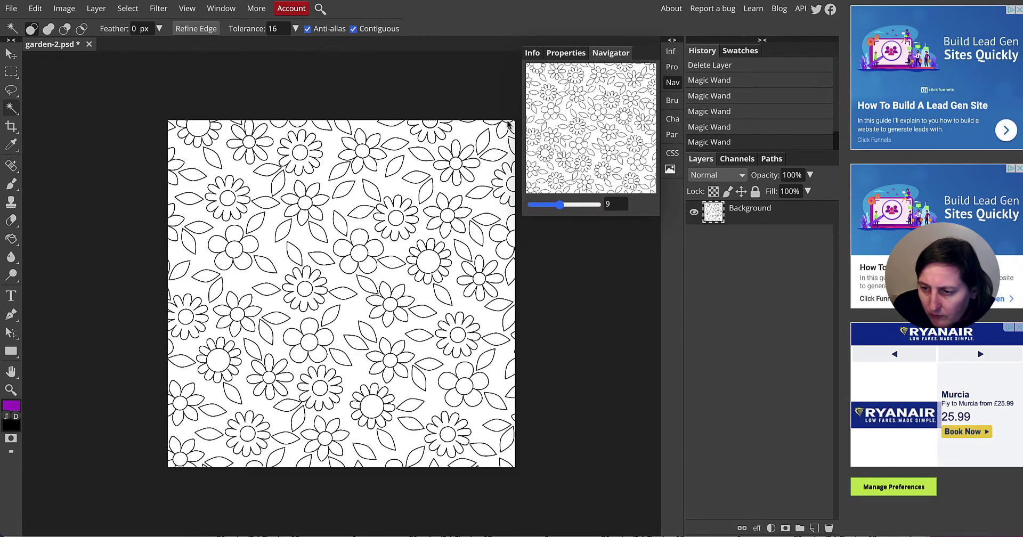
click(454, 165)
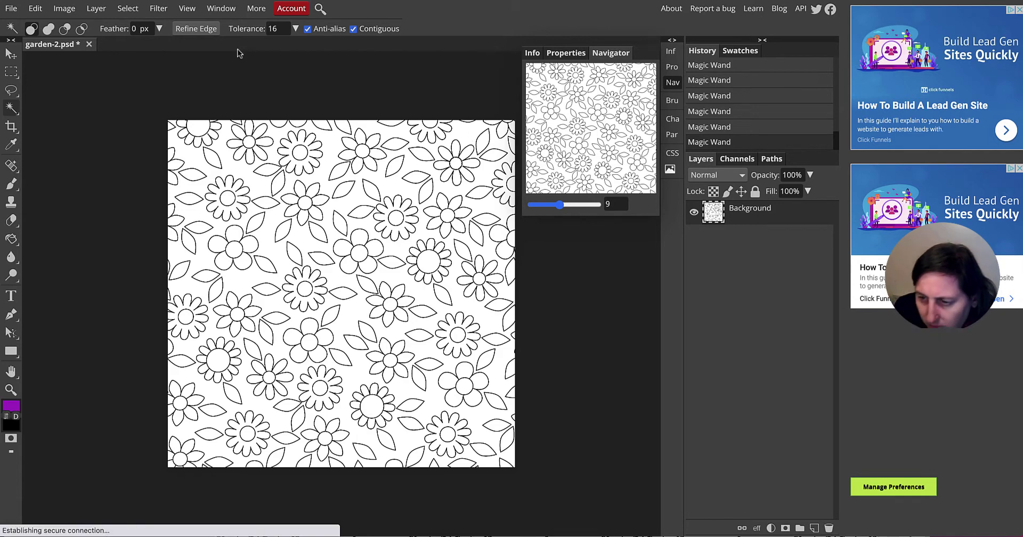
key(shift)
shift+click(196, 132)
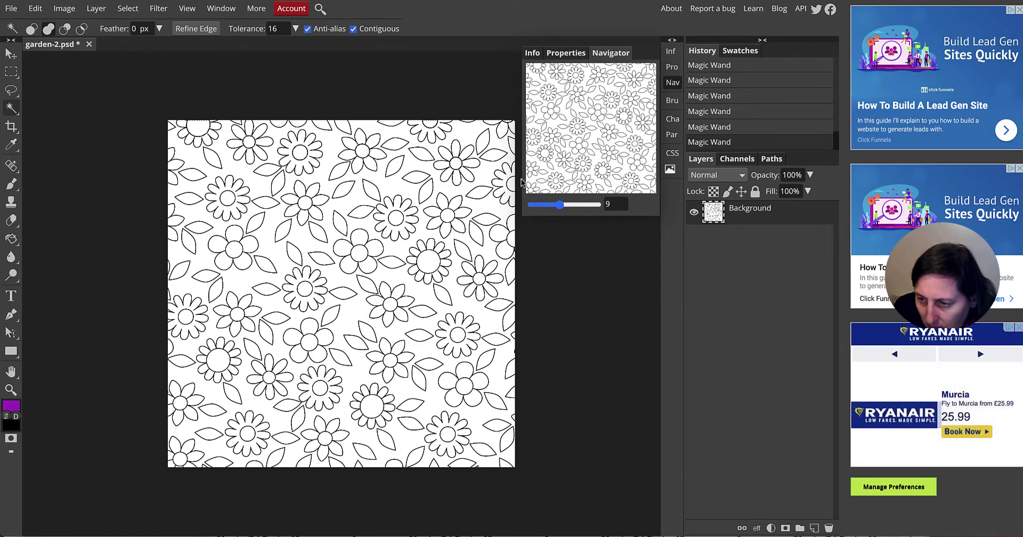
click(449, 220)
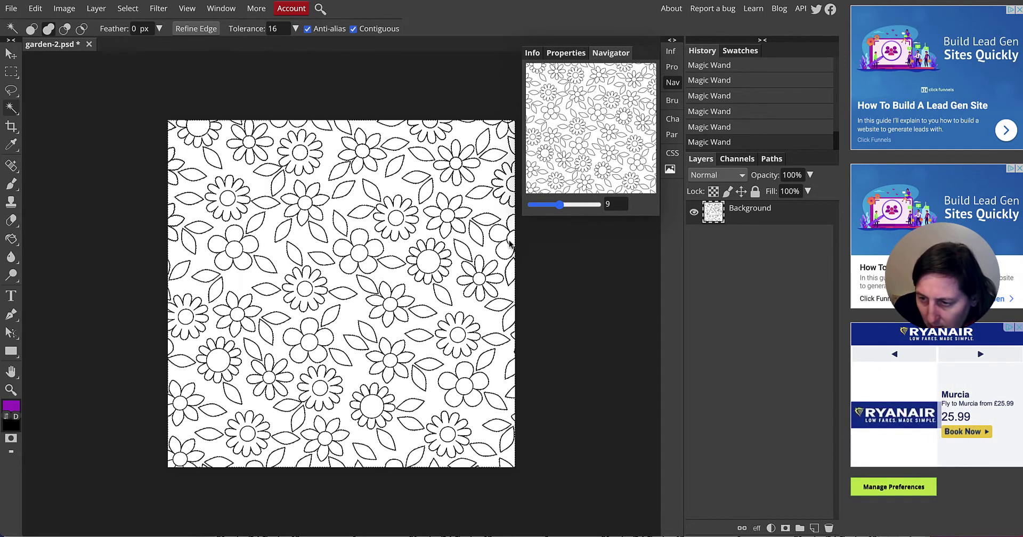
drag(482, 128, 481, 126)
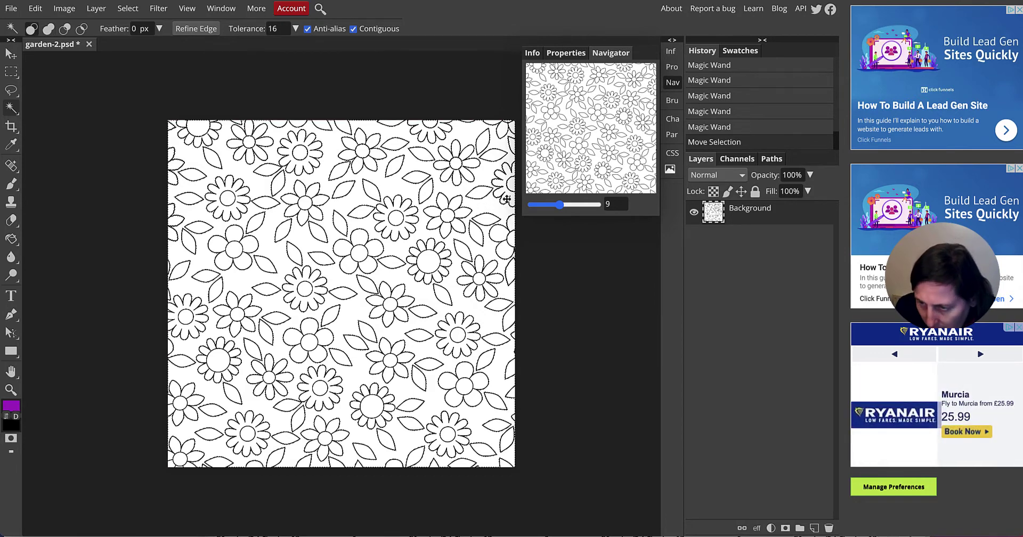
key(ctrl+z)
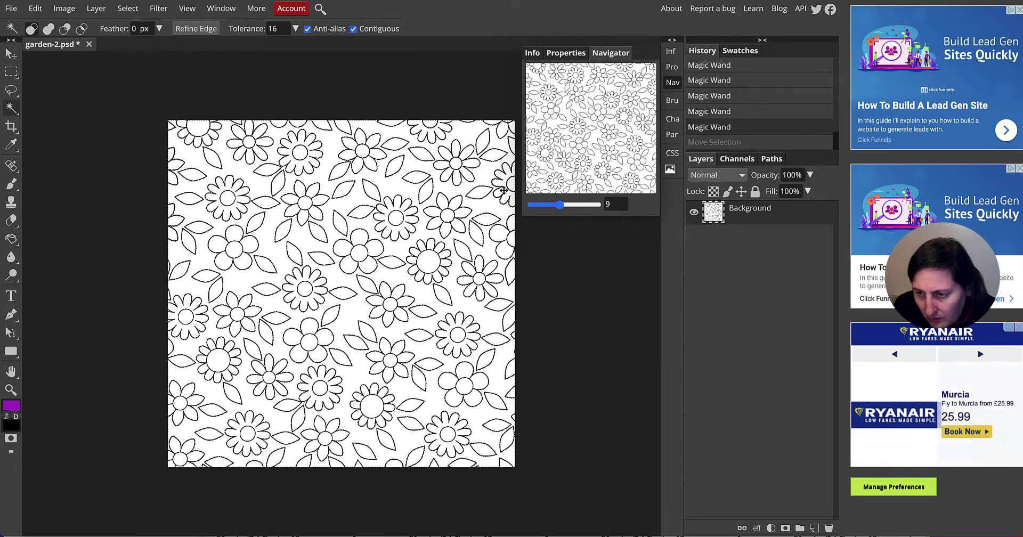
key(ctrl+d)
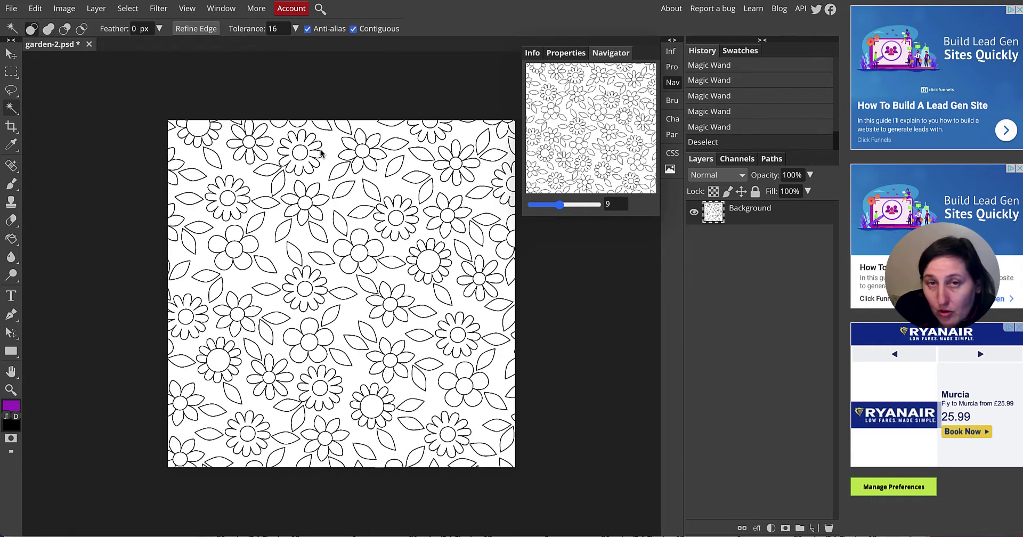
- Magic-wand-select the six pieces of the top flower, then zoom the Navigator to 12
shift+click(209, 133)
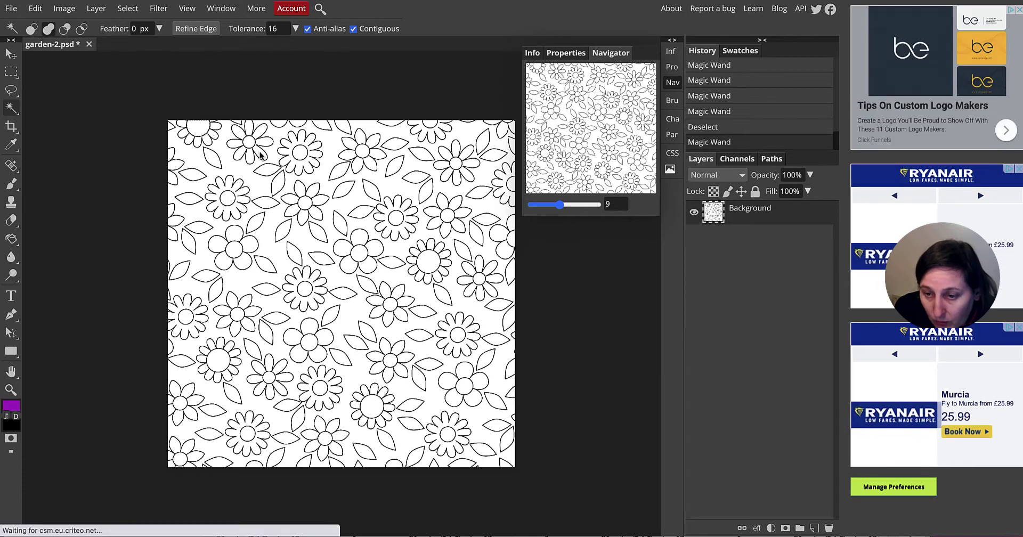
shift+click(297, 156)
shift+click(301, 156)
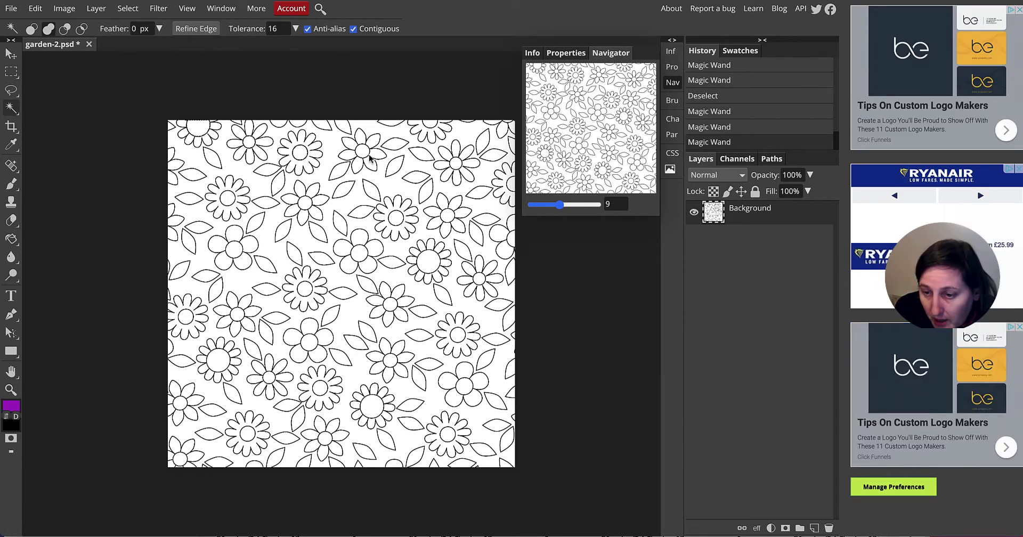
shift+click(364, 156)
shift+click(437, 126)
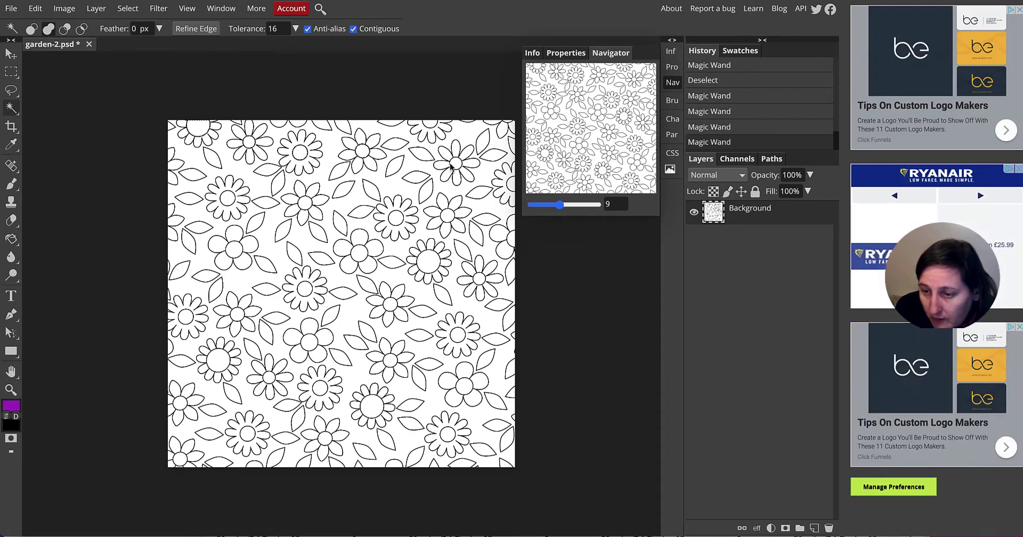
shift+click(473, 163)
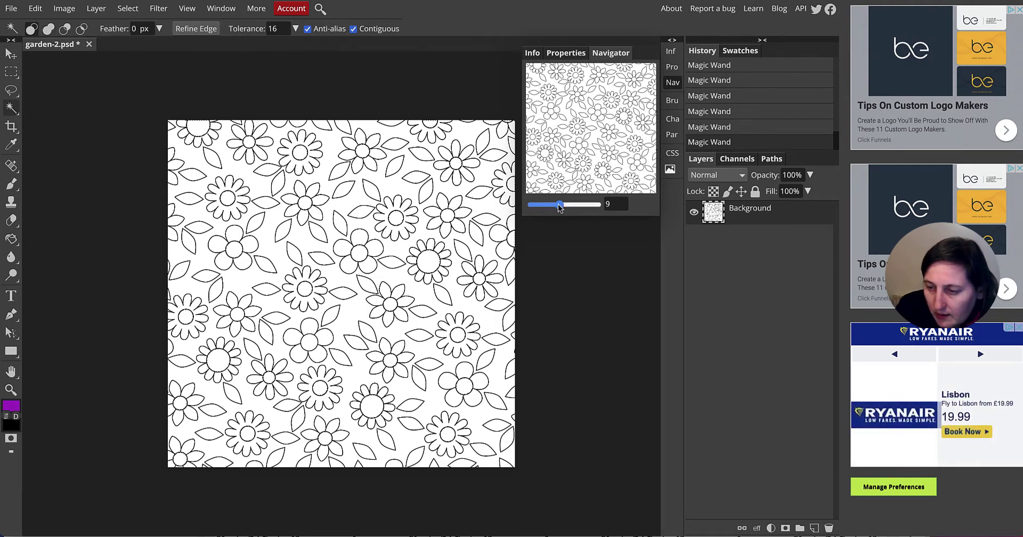
drag(561, 207, 570, 208)
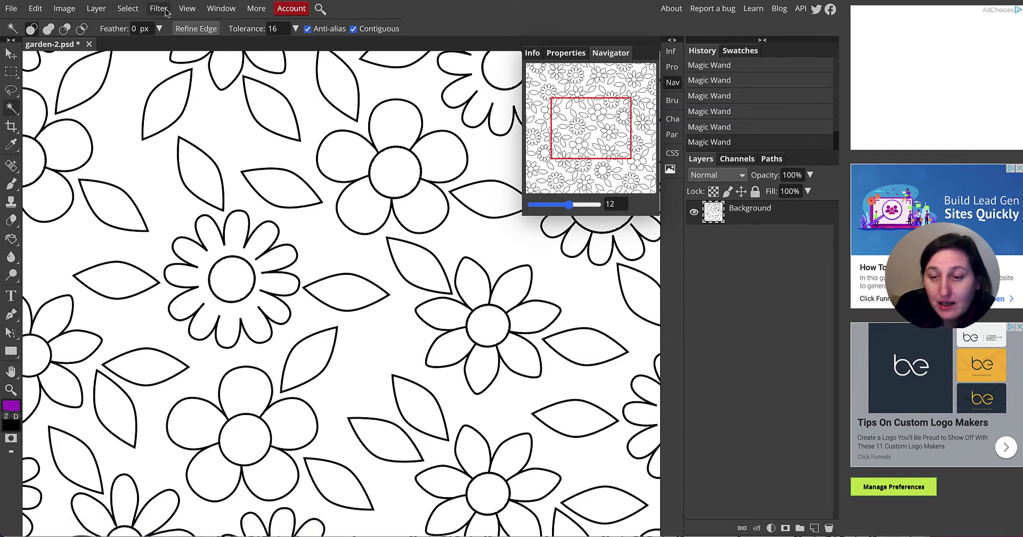
- Add a new empty layer and set the painting colour to the yellow preset
click(814, 527)
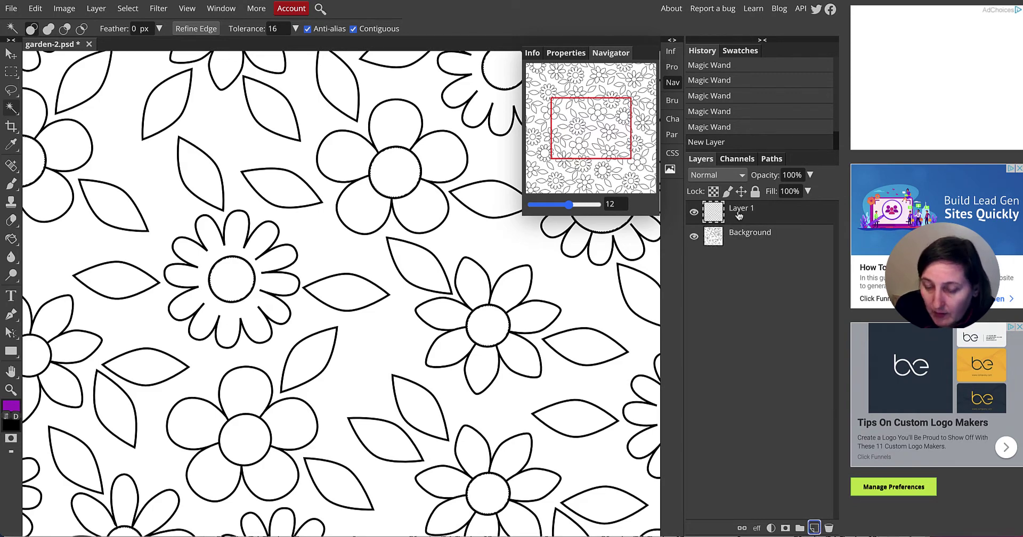
click(9, 407)
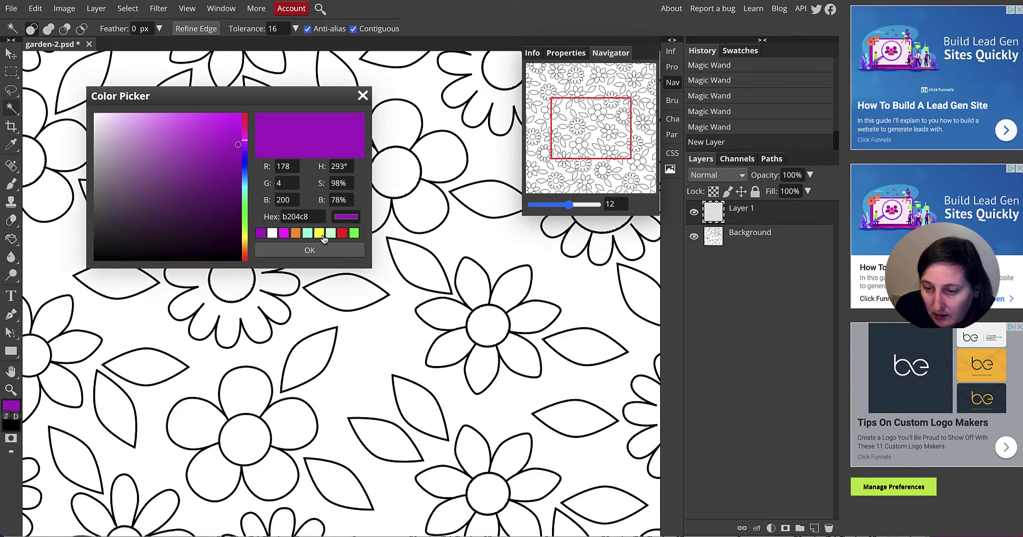
click(322, 233)
click(309, 250)
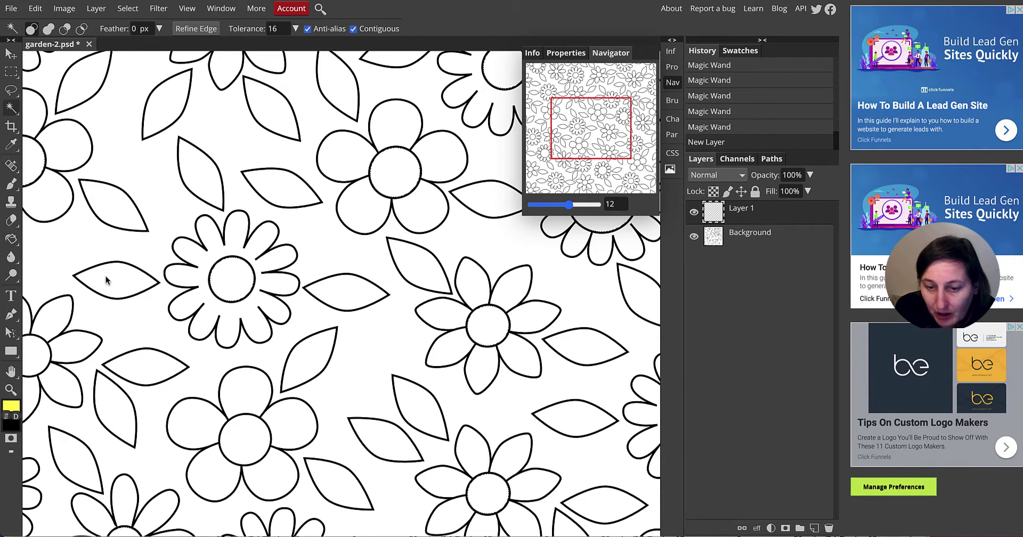
- Paint-bucket the selected flower centres yellow, then zoom back out
click(12, 239)
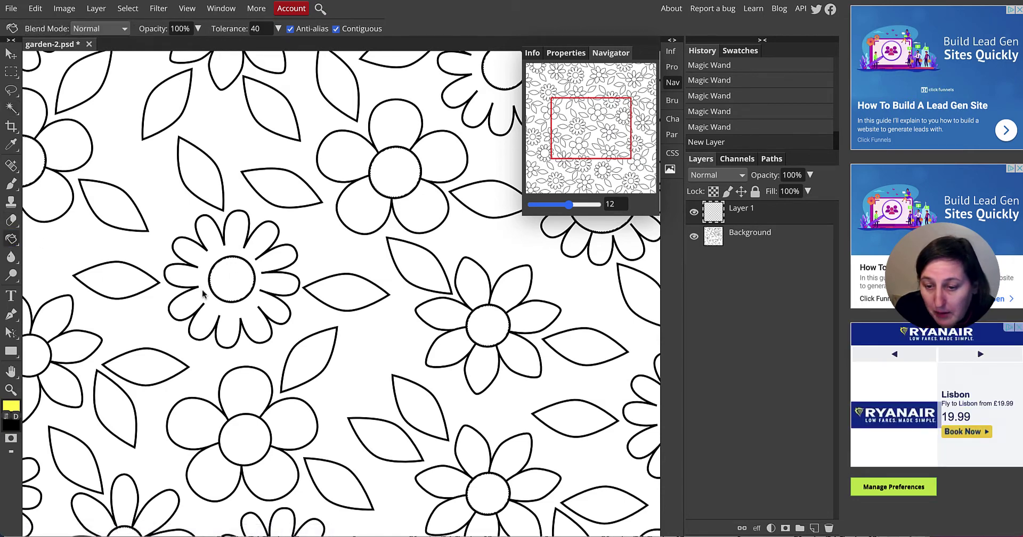
click(236, 278)
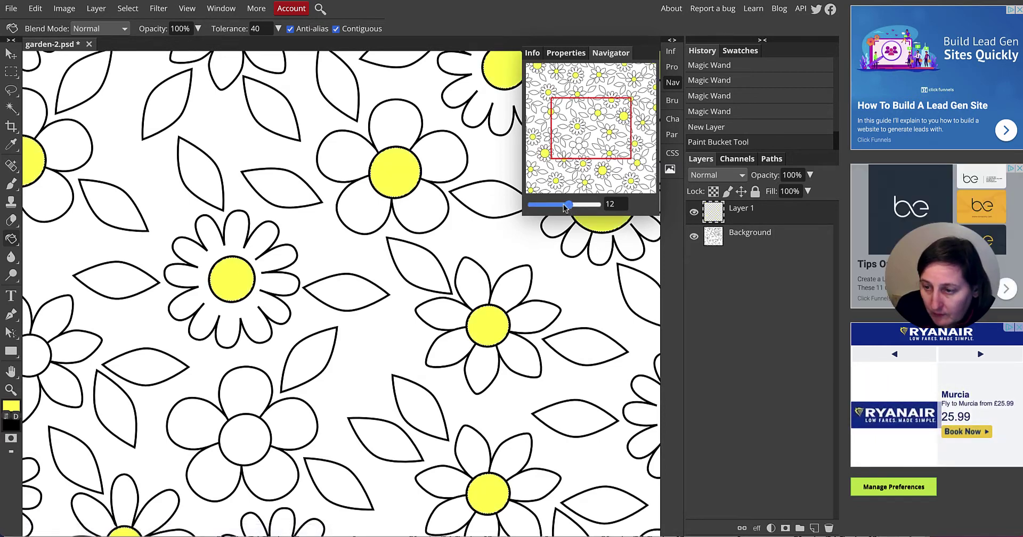
drag(569, 204, 560, 208)
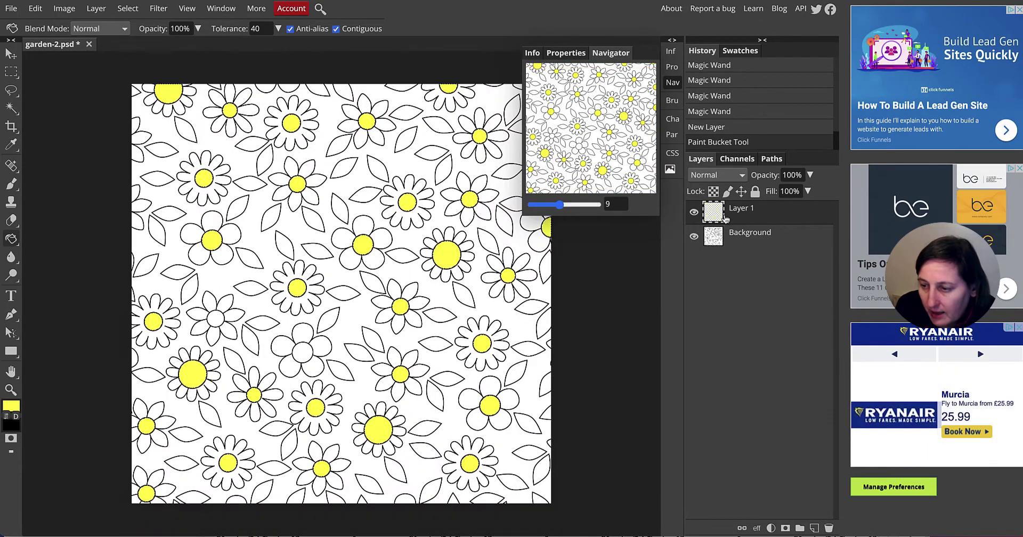
- Check Layer 1 by toggling its visibility, then rename it YellowFlowerbackground
click(694, 214)
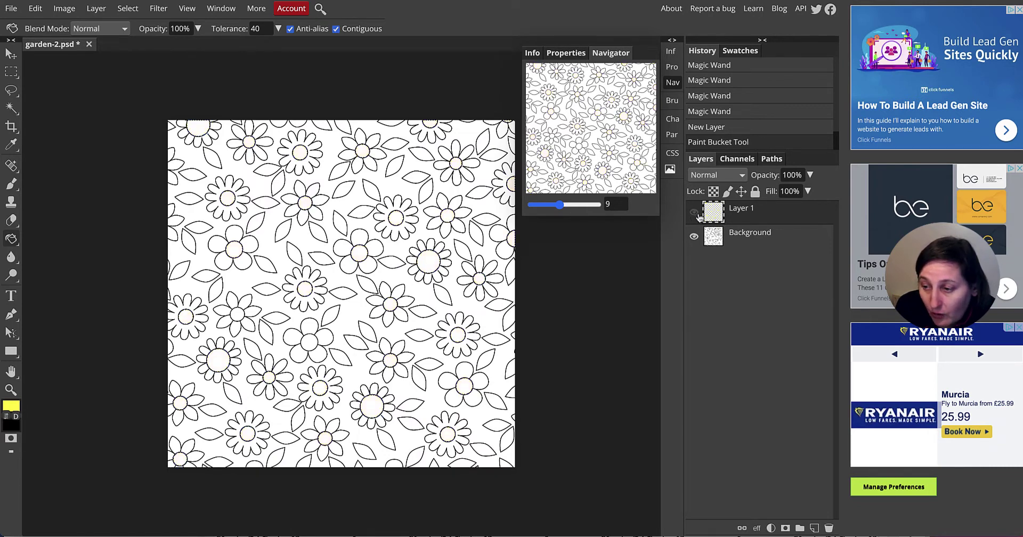
click(694, 213)
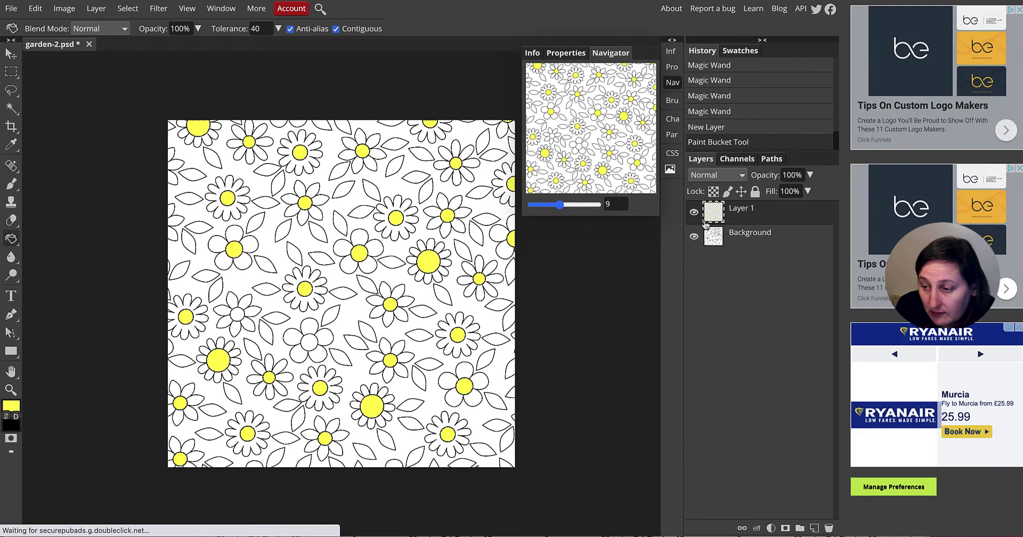
double_click(744, 209)
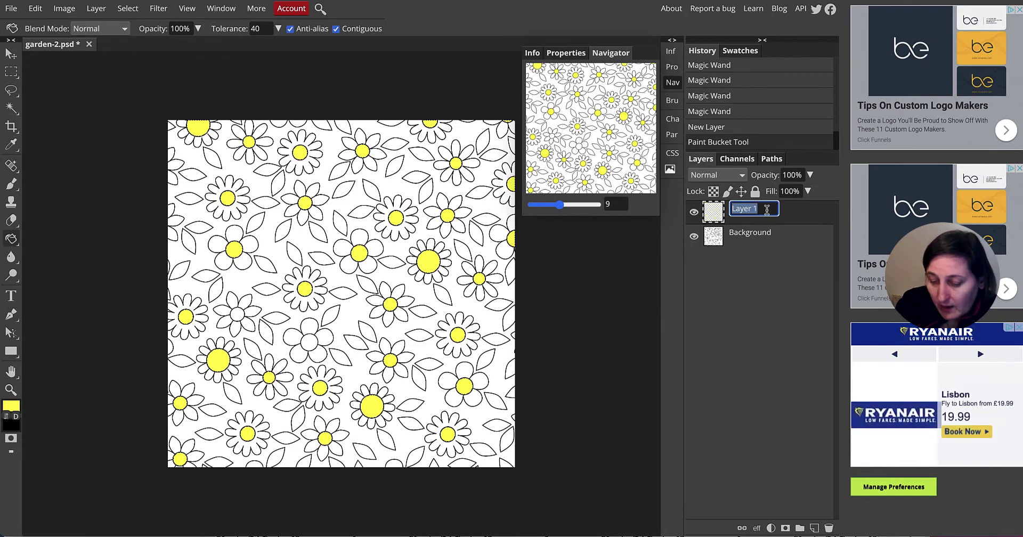
text(Yellow)
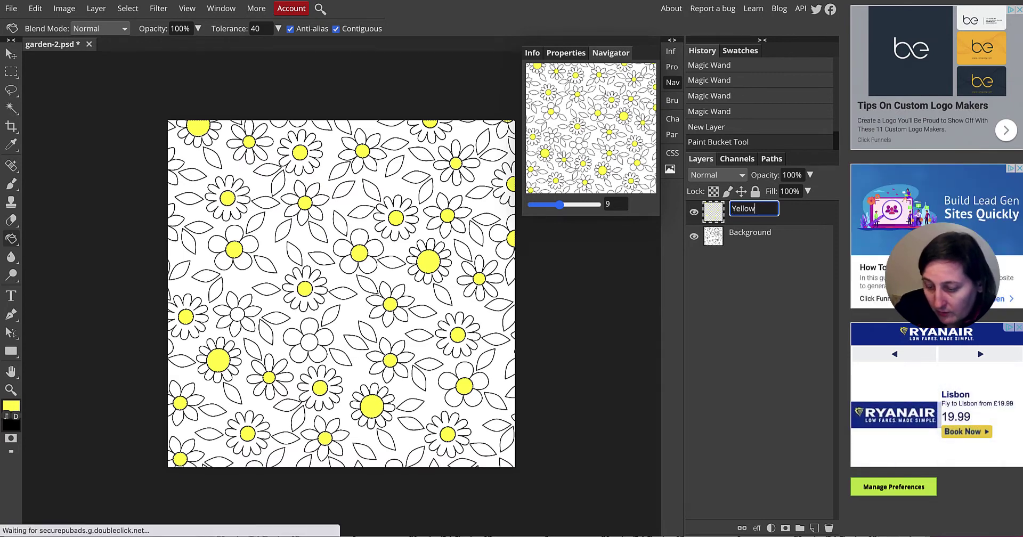
text(Flowr)
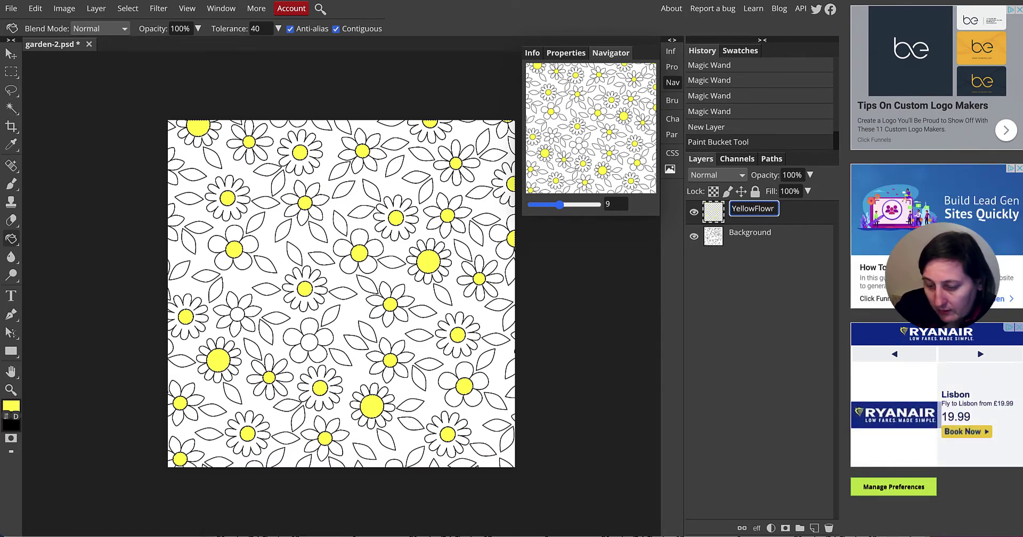
key(BackSpace)
text(erback)
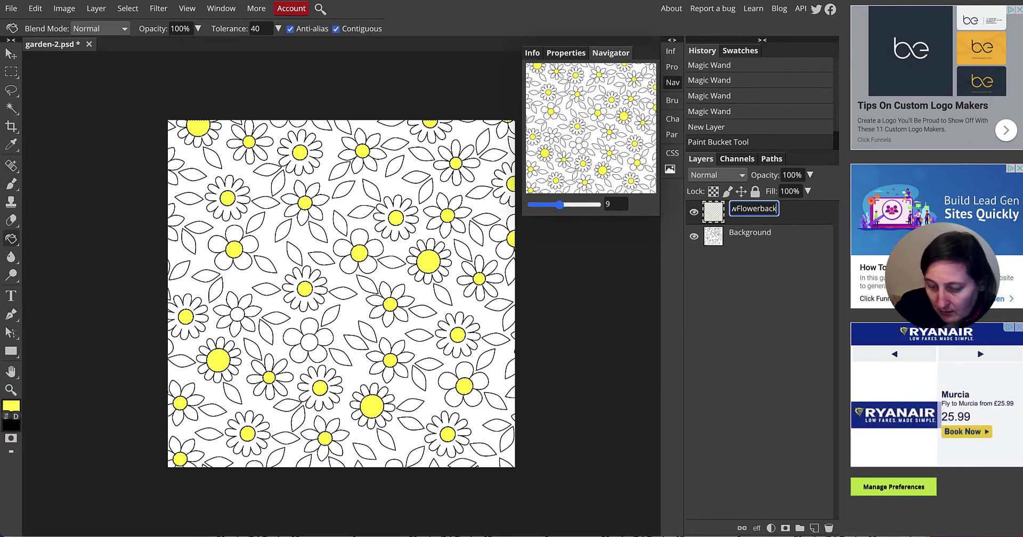
text(ground)
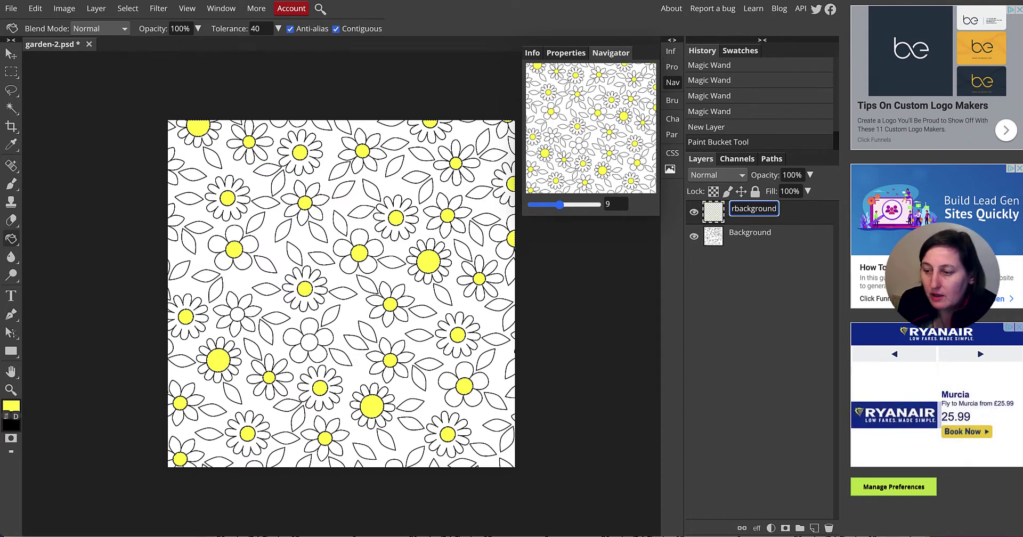
key(Return)
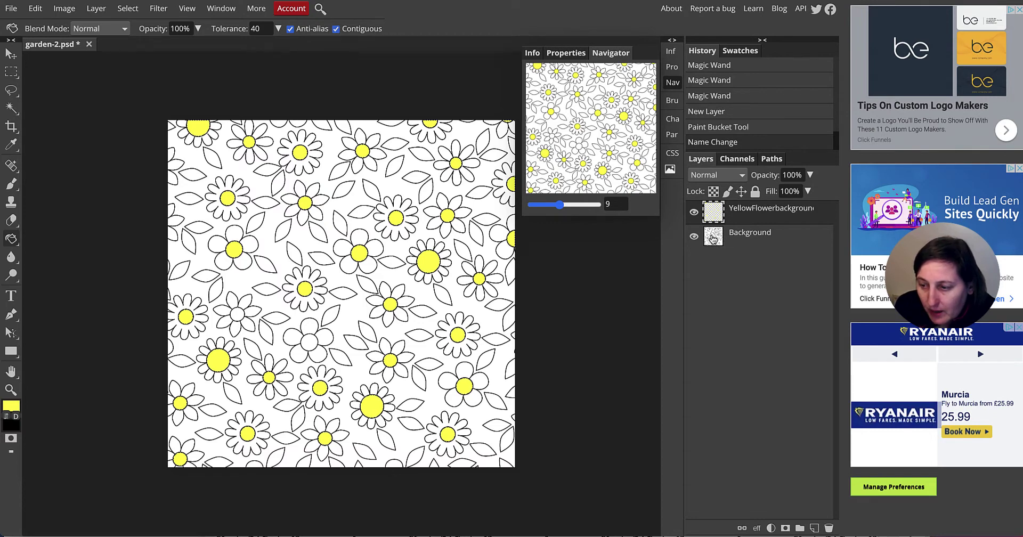
- On the Background layer, magic-wand-select the white background, then add a new empty layer
click(714, 238)
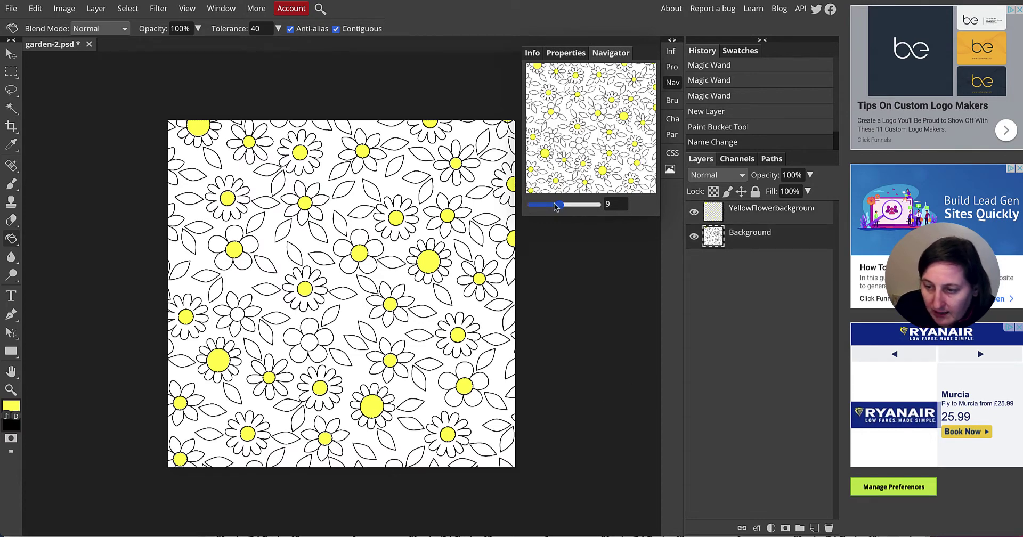
drag(560, 205, 564, 206)
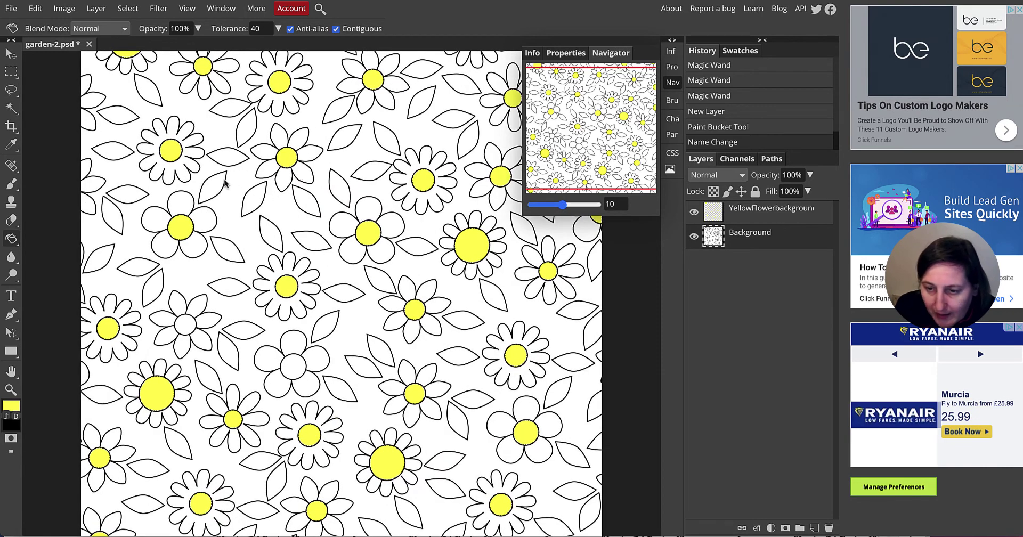
click(12, 108)
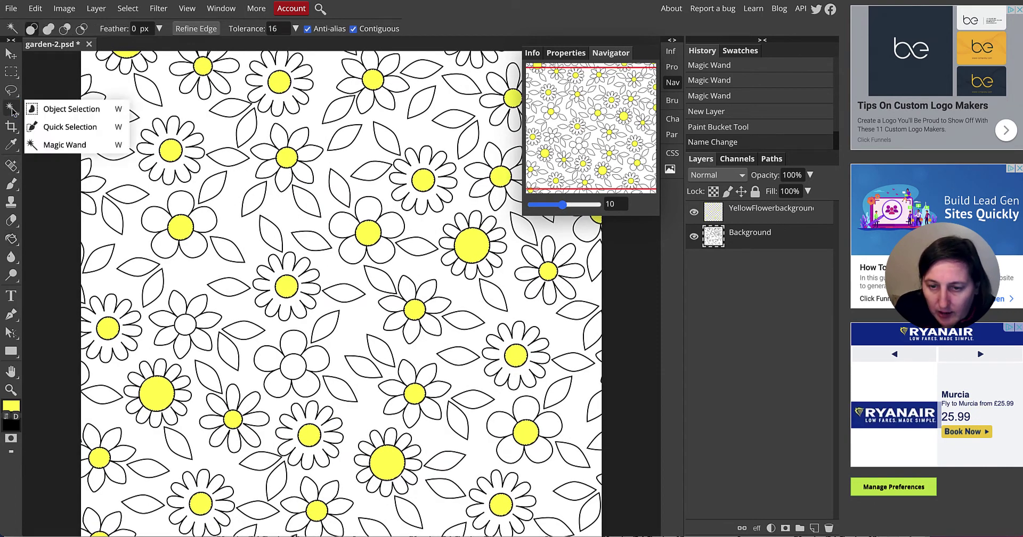
click(190, 110)
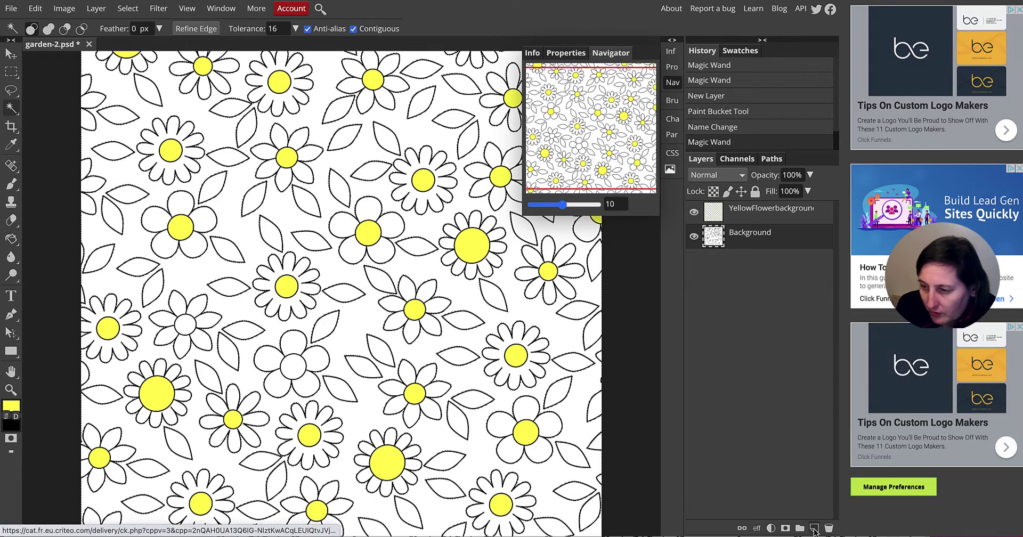
click(813, 530)
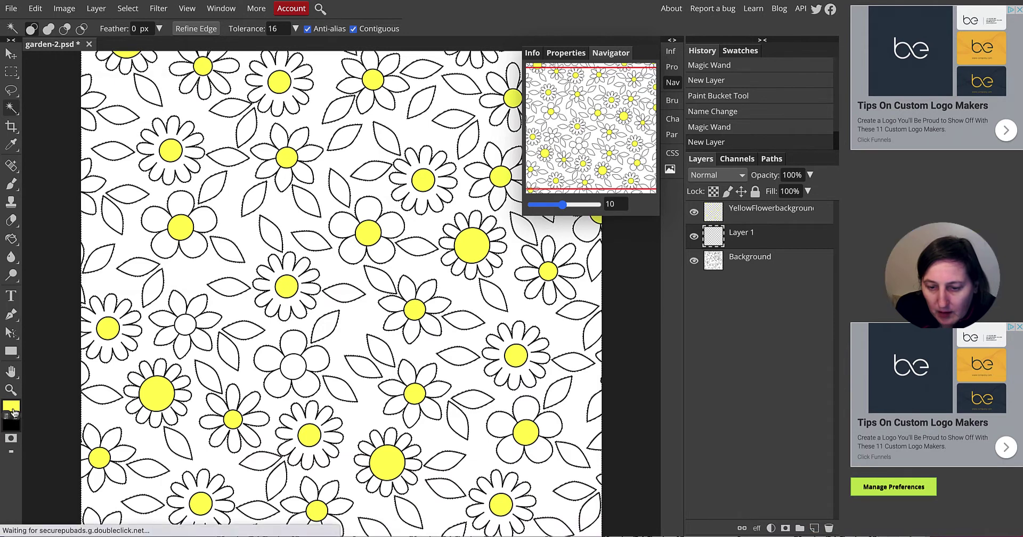
- Fill the selected background mint green 84ffd4 and rename the layer Colorbackground
click(11, 407)
click(319, 233)
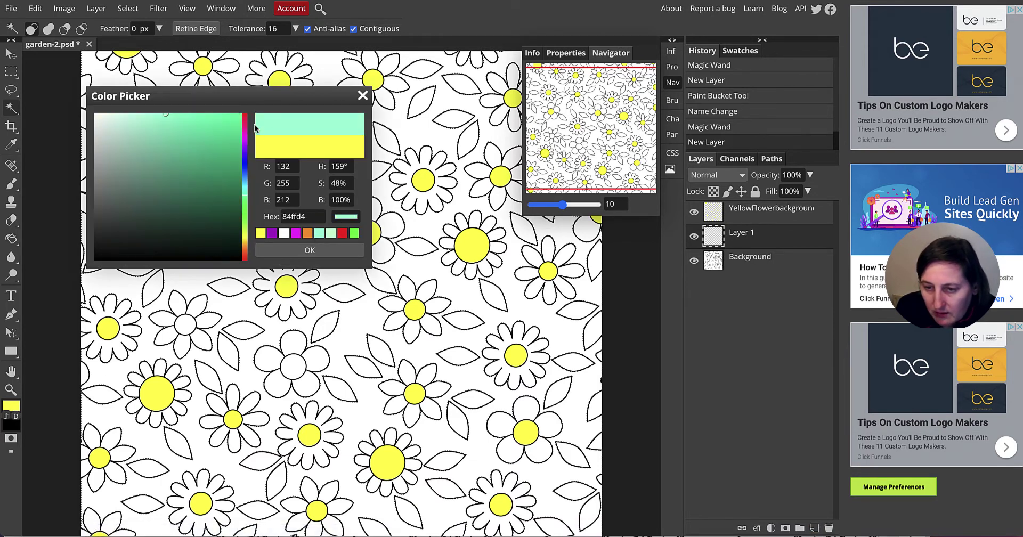
click(310, 249)
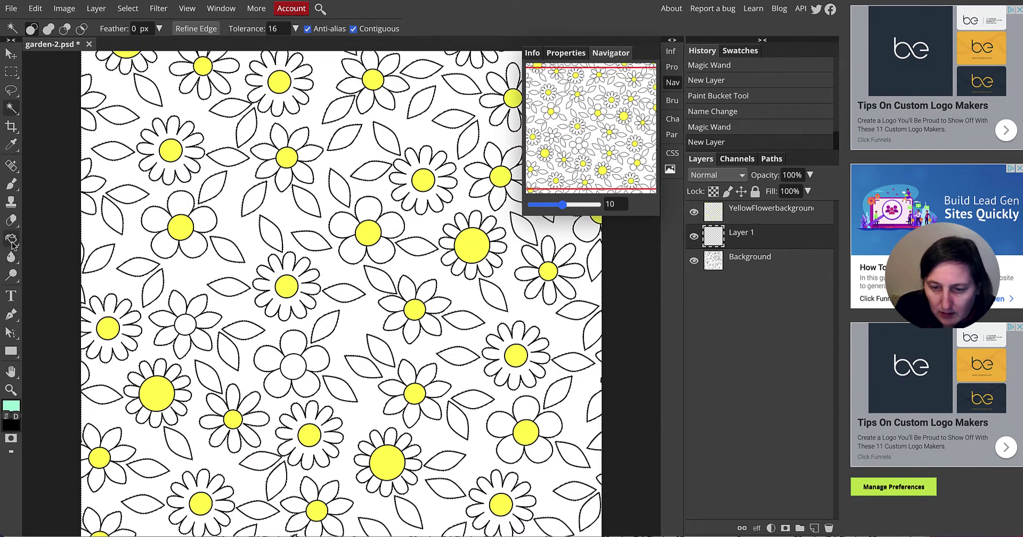
click(238, 227)
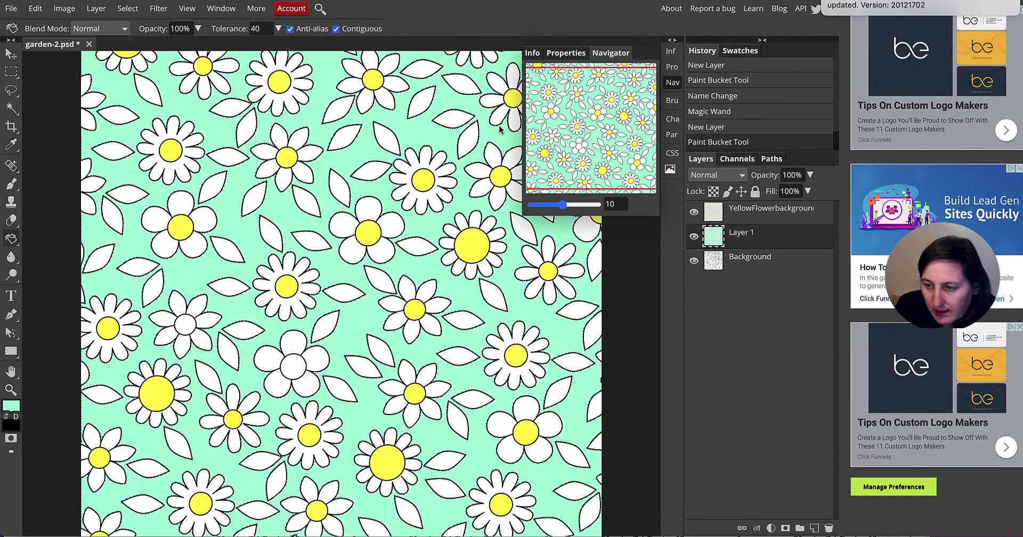
double_click(748, 234)
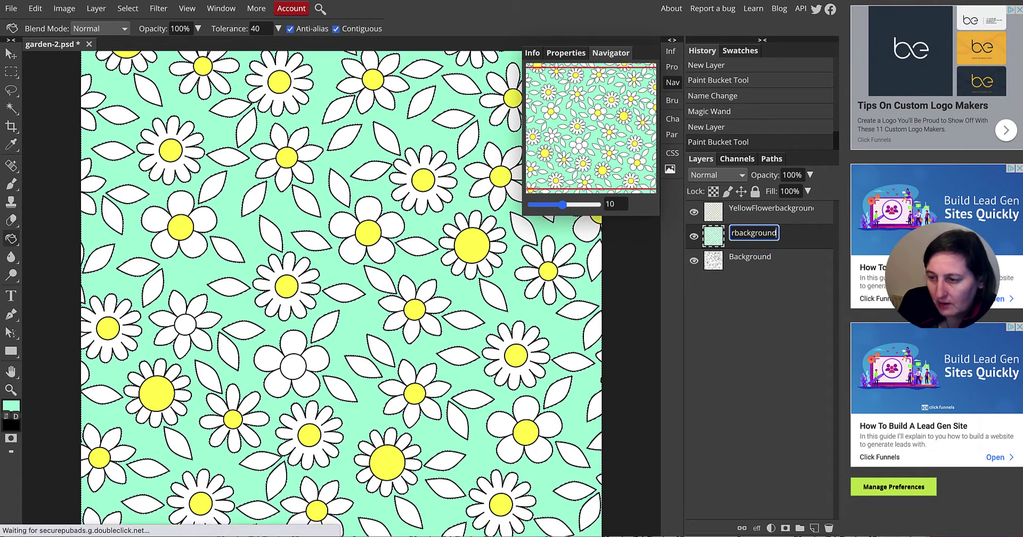
key(Return)
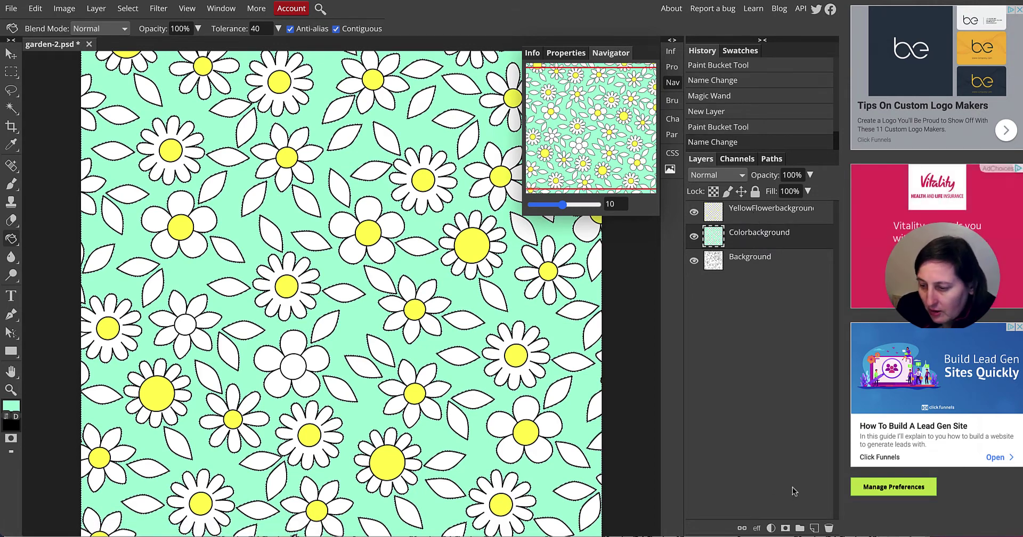
- Add a new empty layer, then magic-wand-select the flower's petals on the Background layer
click(814, 528)
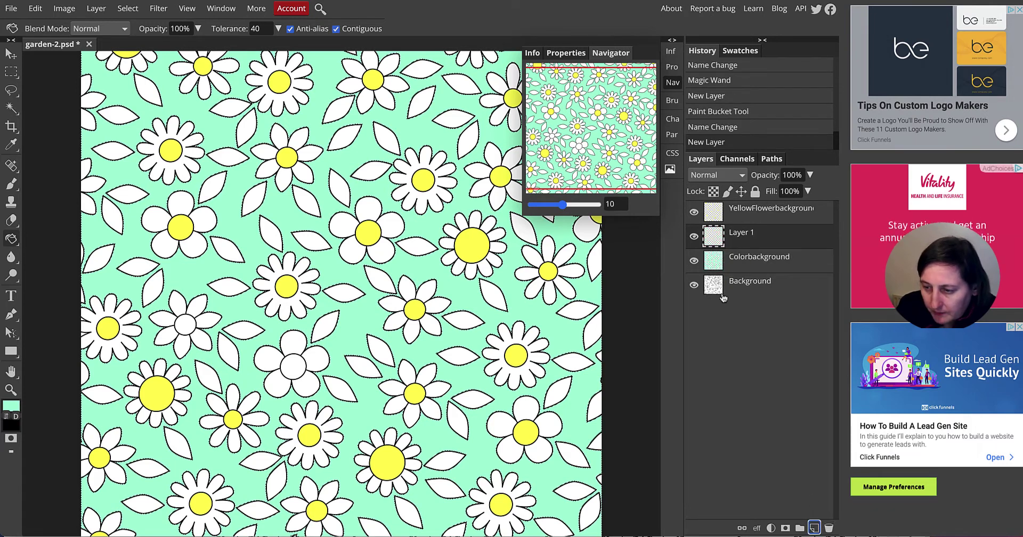
drag(738, 237, 721, 289)
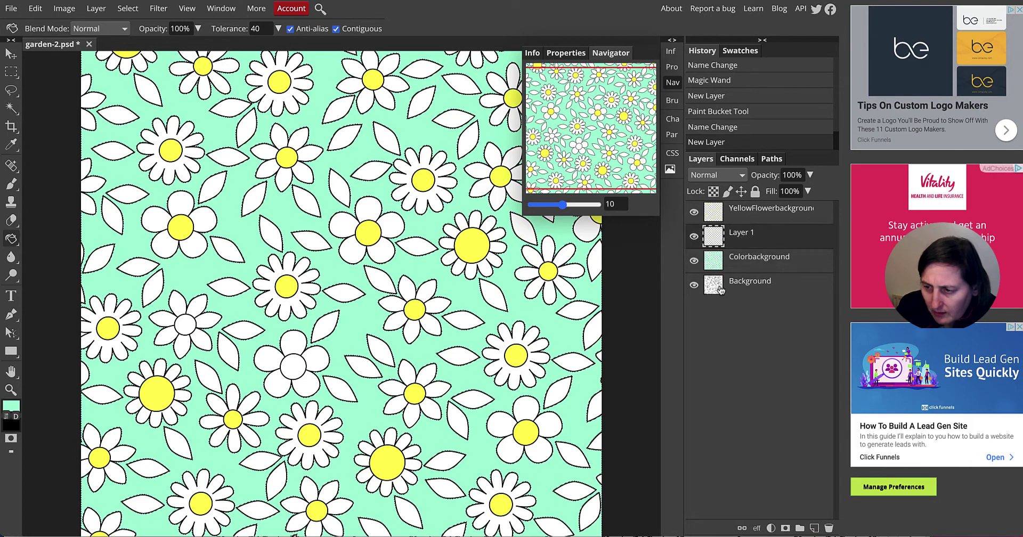
click(725, 288)
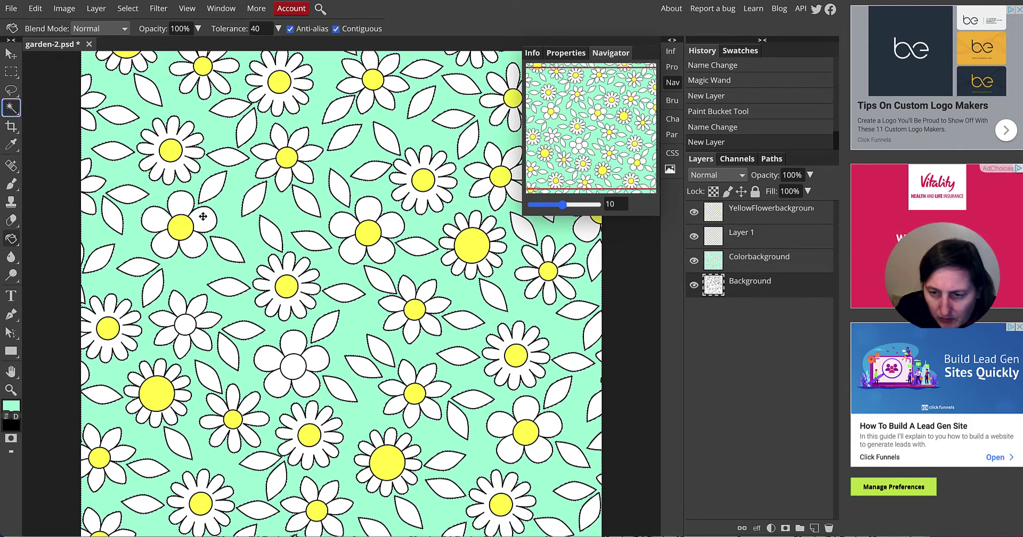
key(w)
click(181, 207)
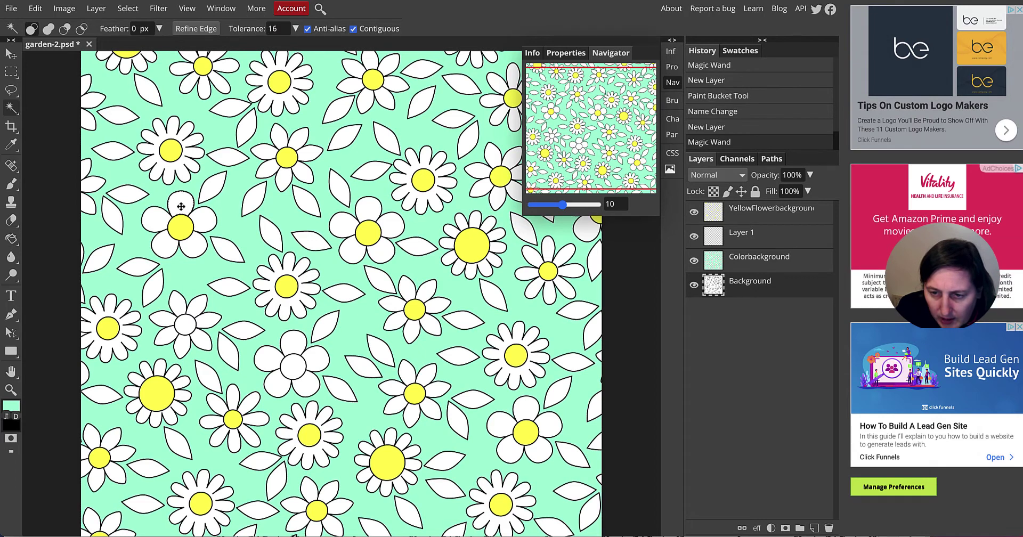
click(204, 222)
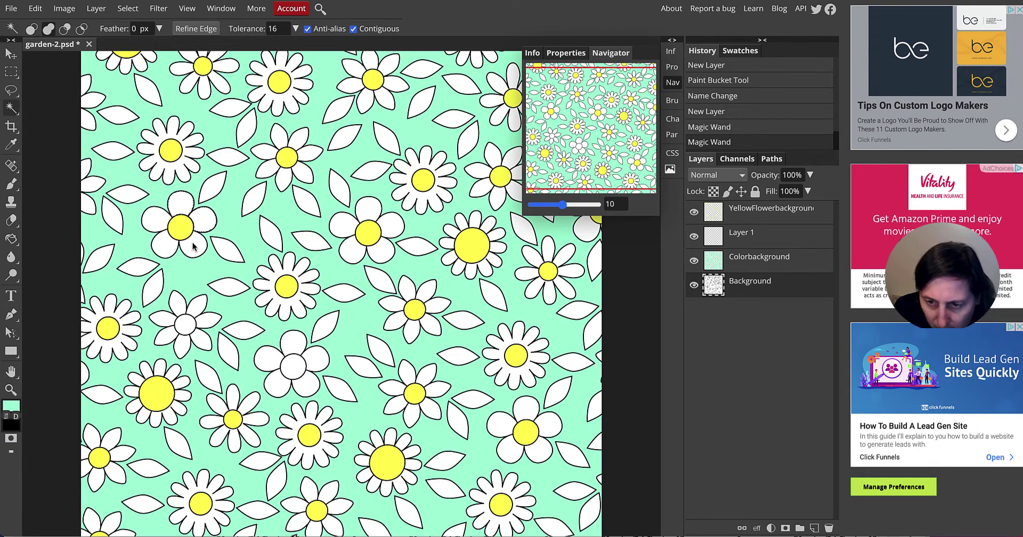
click(194, 246)
click(158, 221)
click(158, 219)
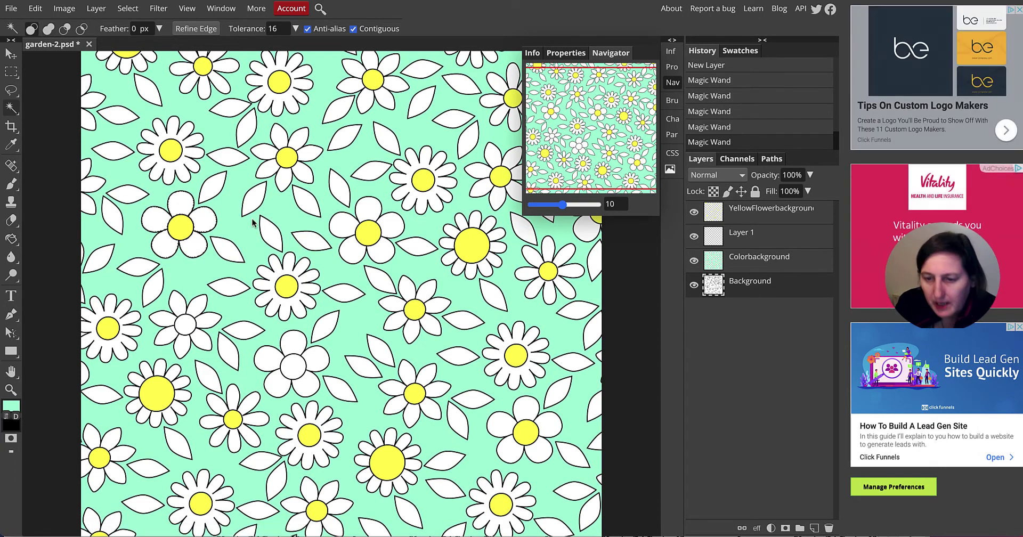
- Set the painting colour to pure red ff0000 and take the Paint Bucket
click(9, 406)
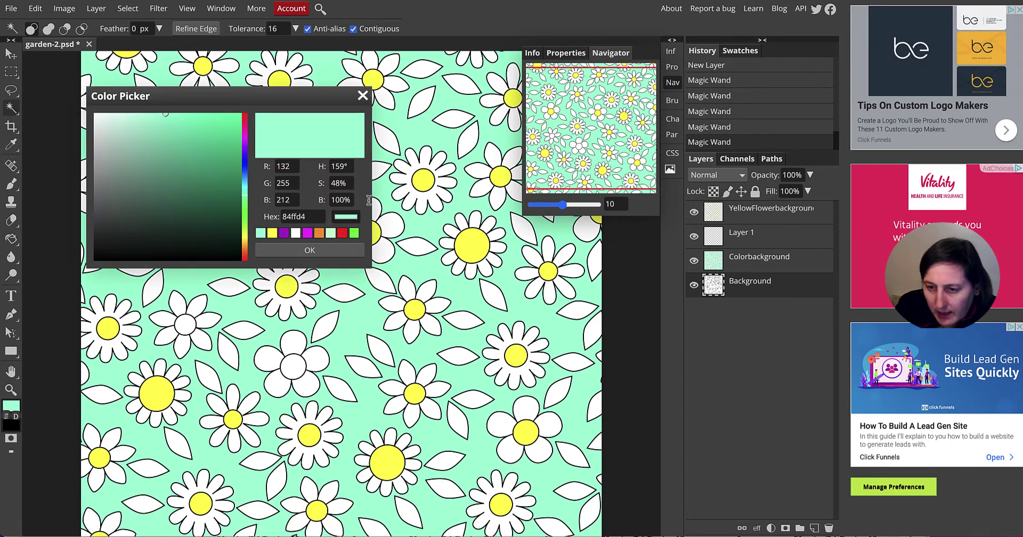
click(341, 234)
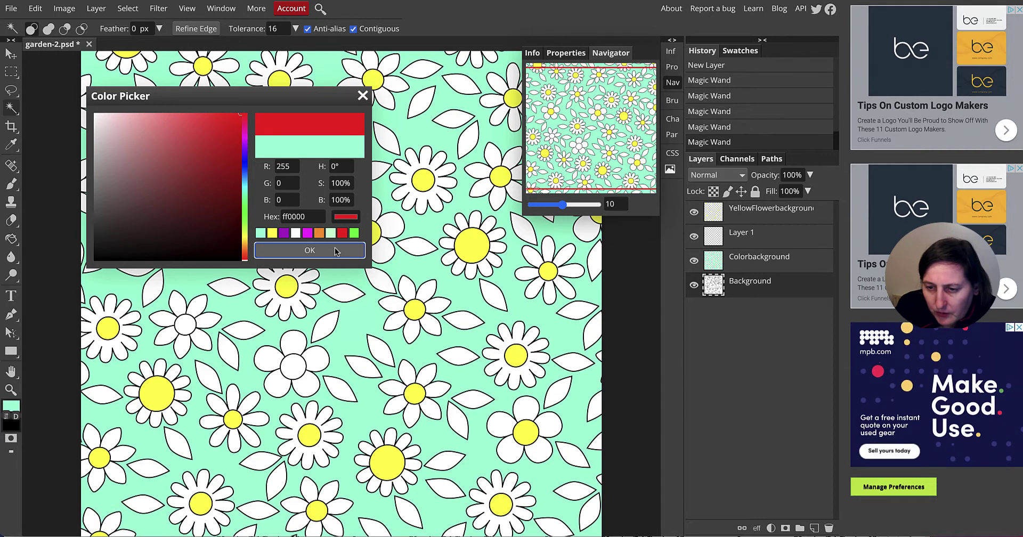
click(335, 250)
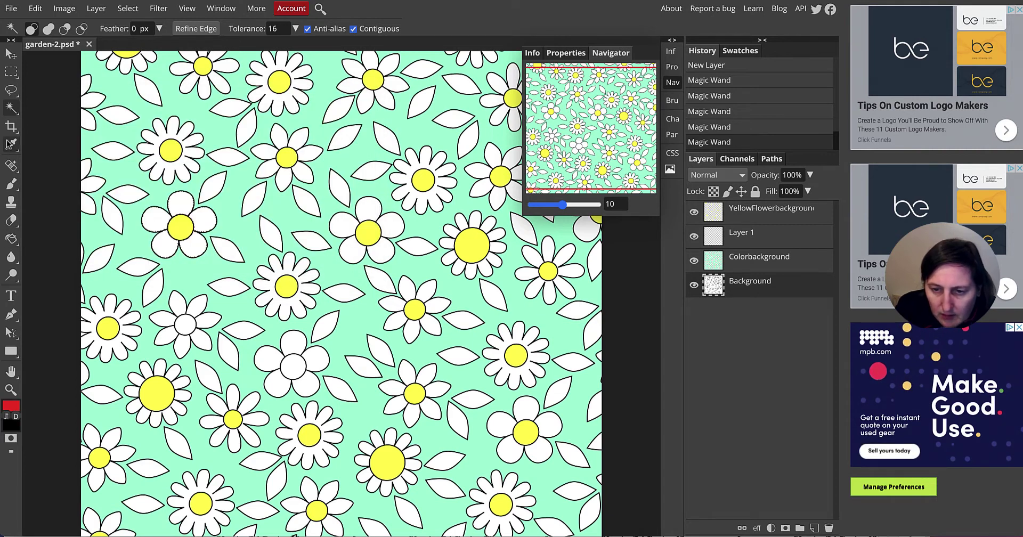
click(11, 239)
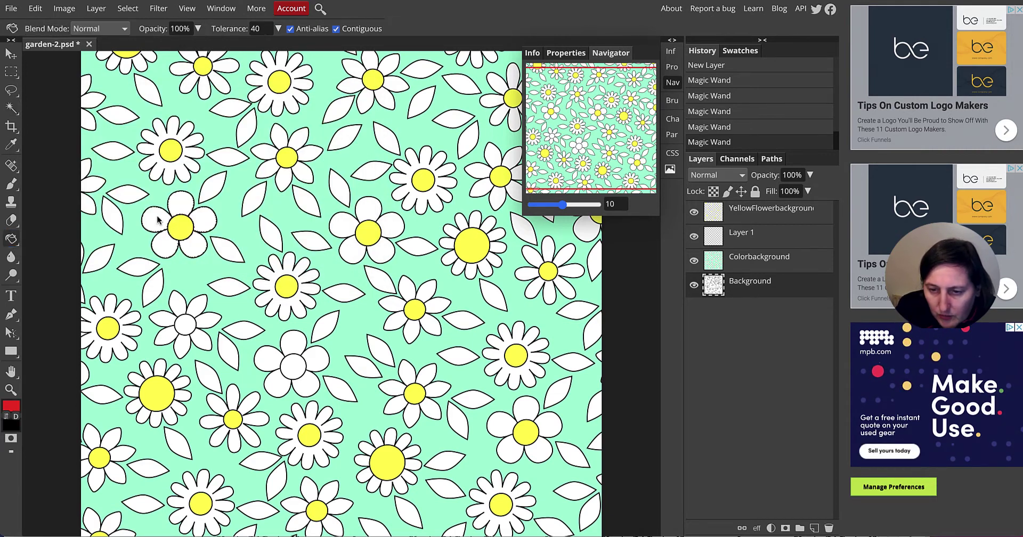
- Fill the selected petals red on Layer 1 and rename that layer Redflower
click(747, 239)
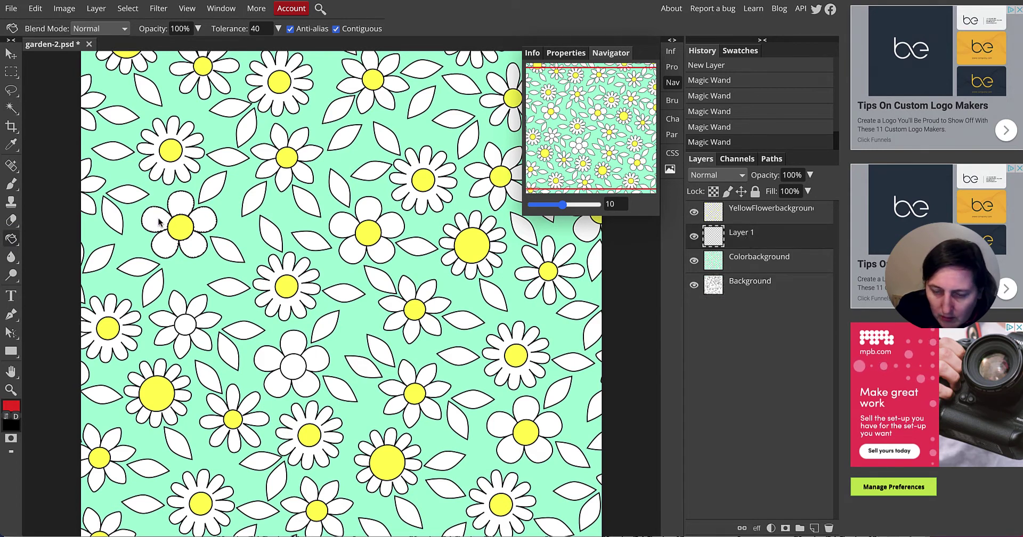
click(248, 231)
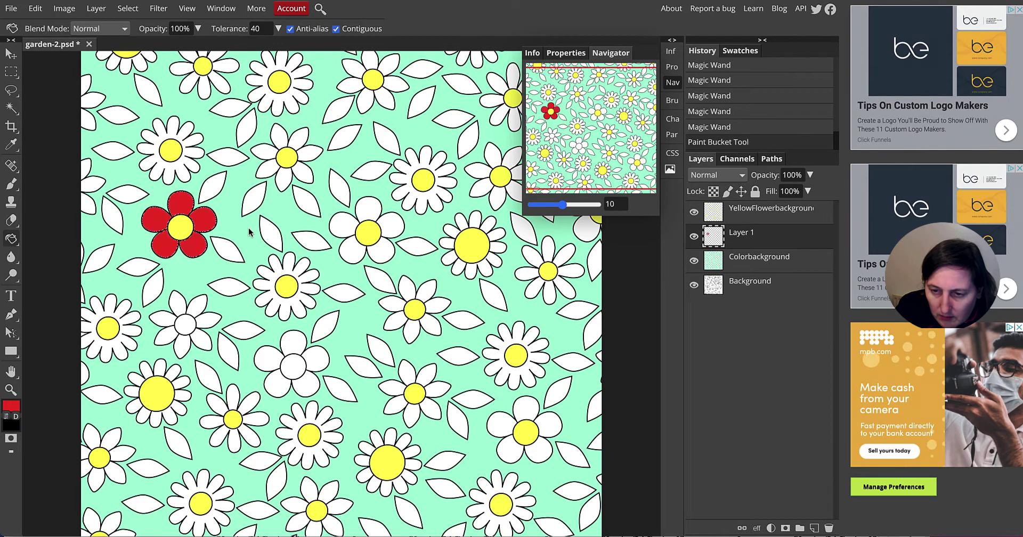
double_click(748, 233)
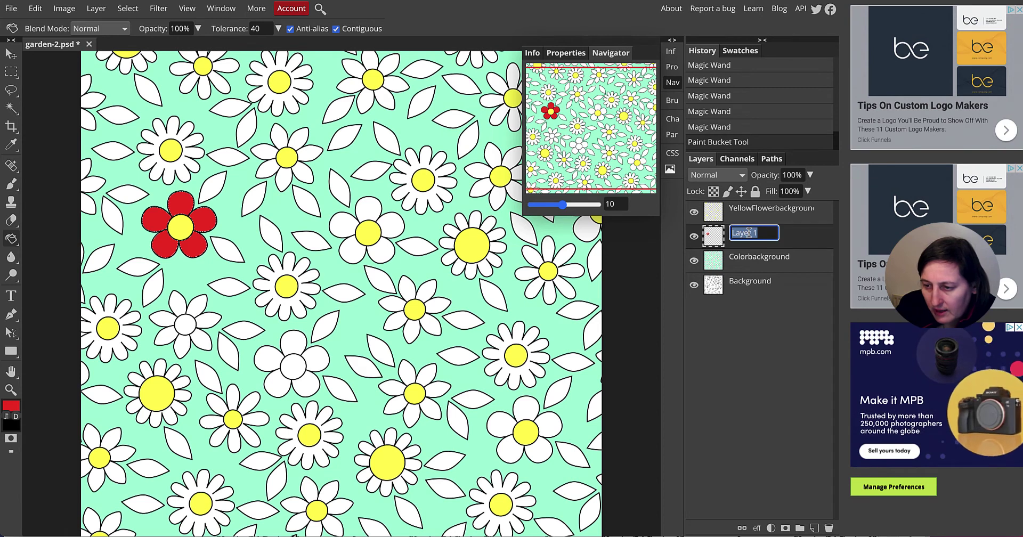
text(R)
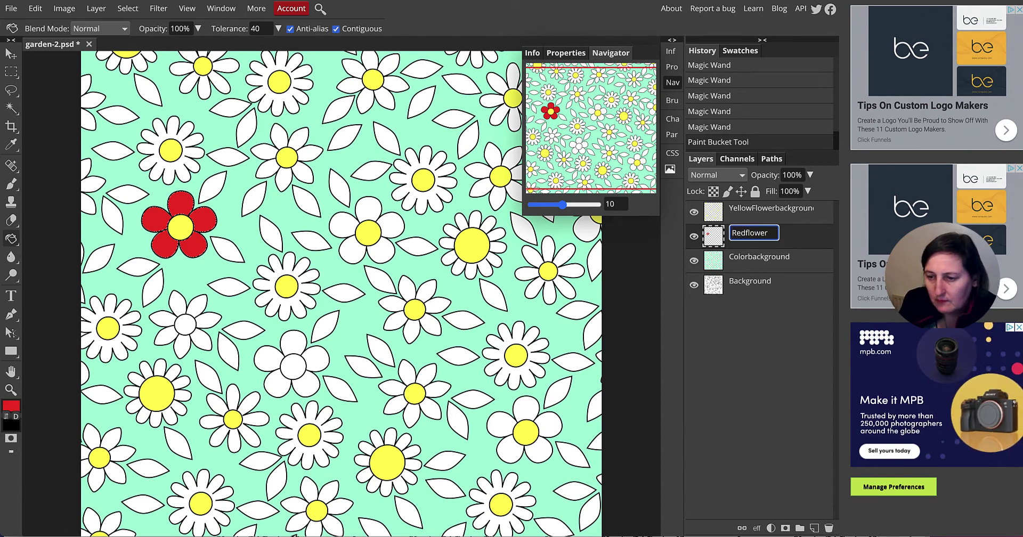
text(edflower)
key(Return)
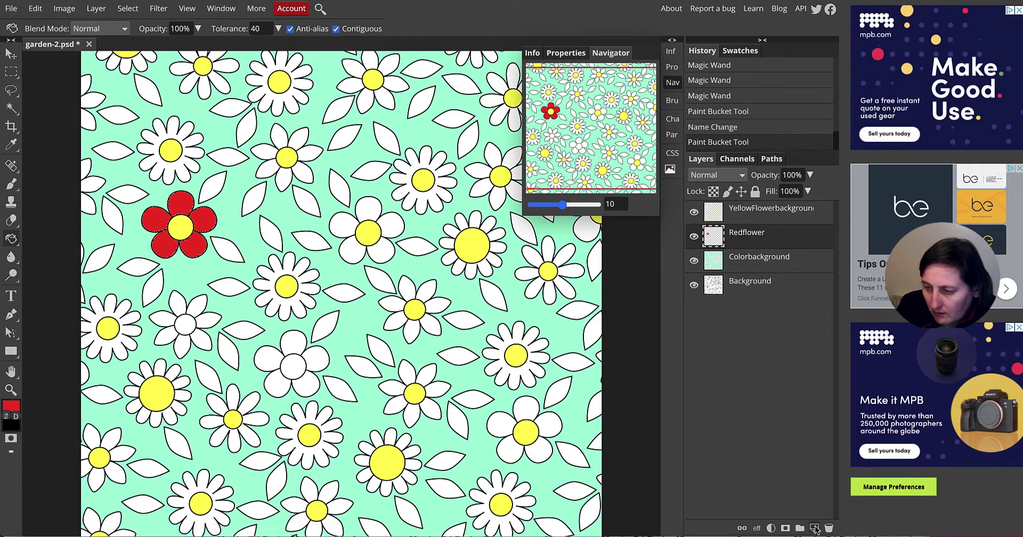
- Add a new empty layer above Redflower and activate Background with the Magic Wand
click(813, 527)
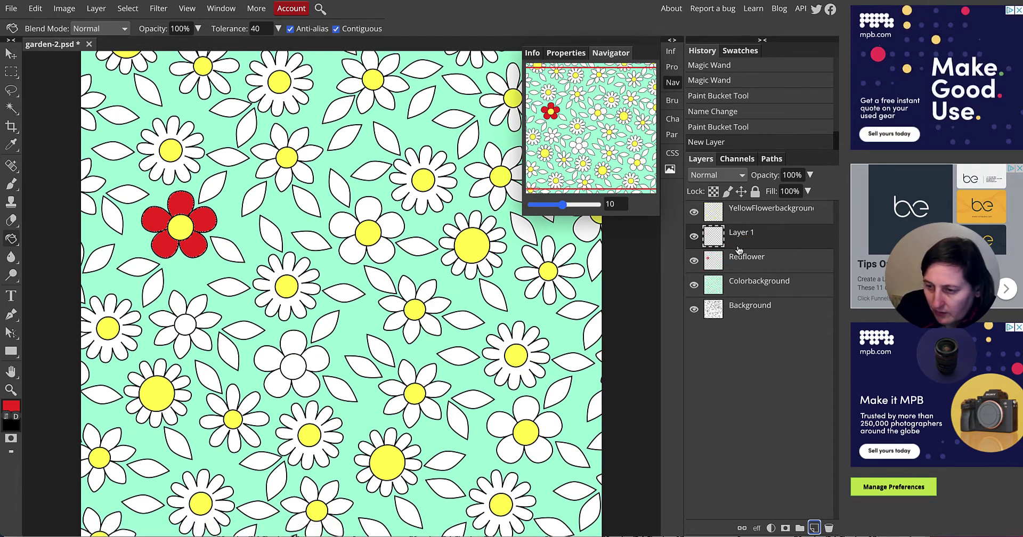
click(748, 303)
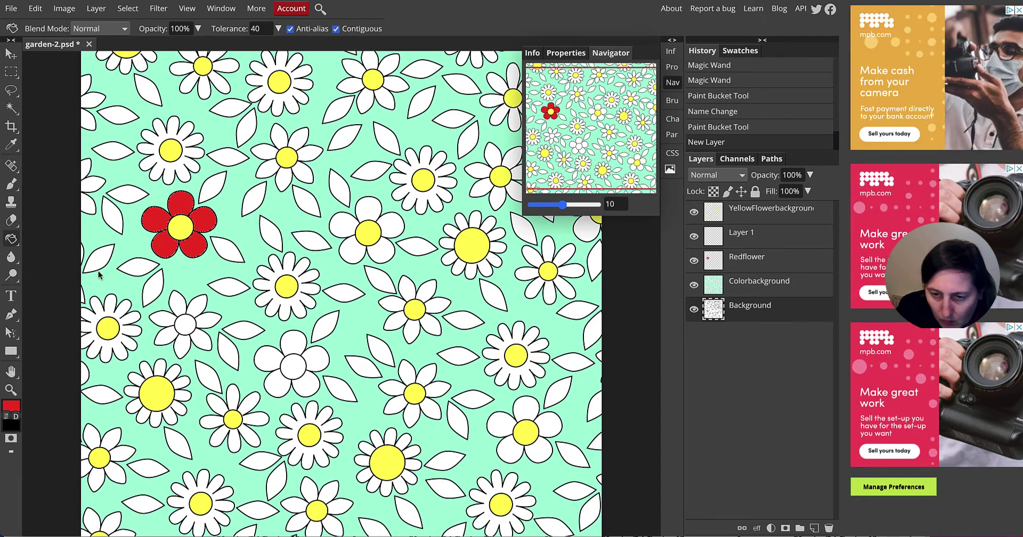
click(11, 108)
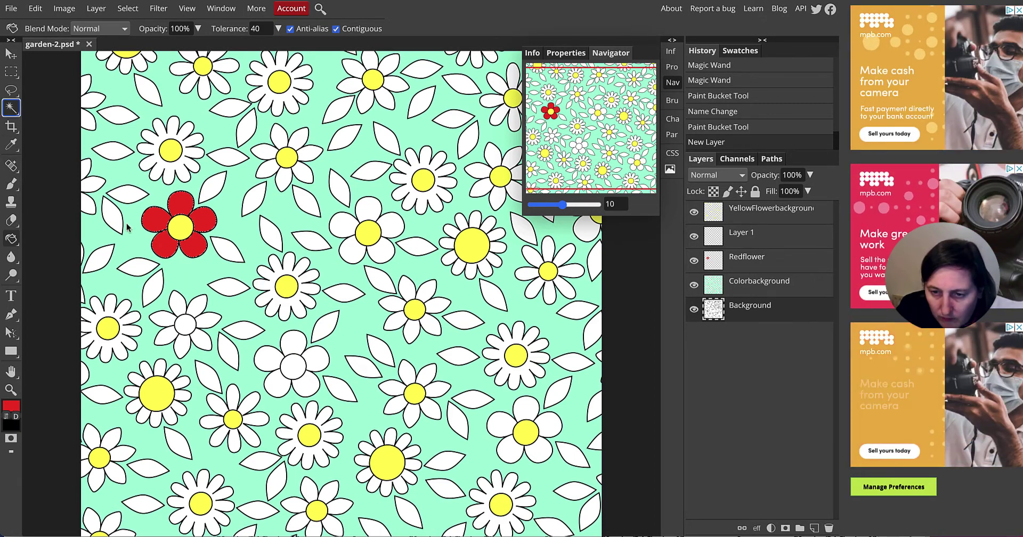
- Magic-wand-select the three leaves around the red flower, then make Layer 1 active
shift+click(145, 268)
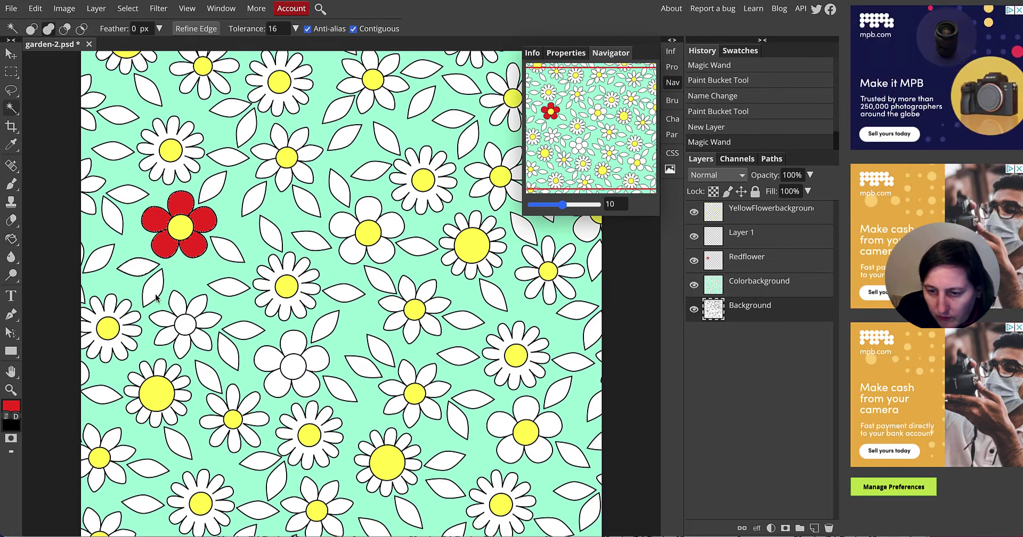
shift+click(228, 252)
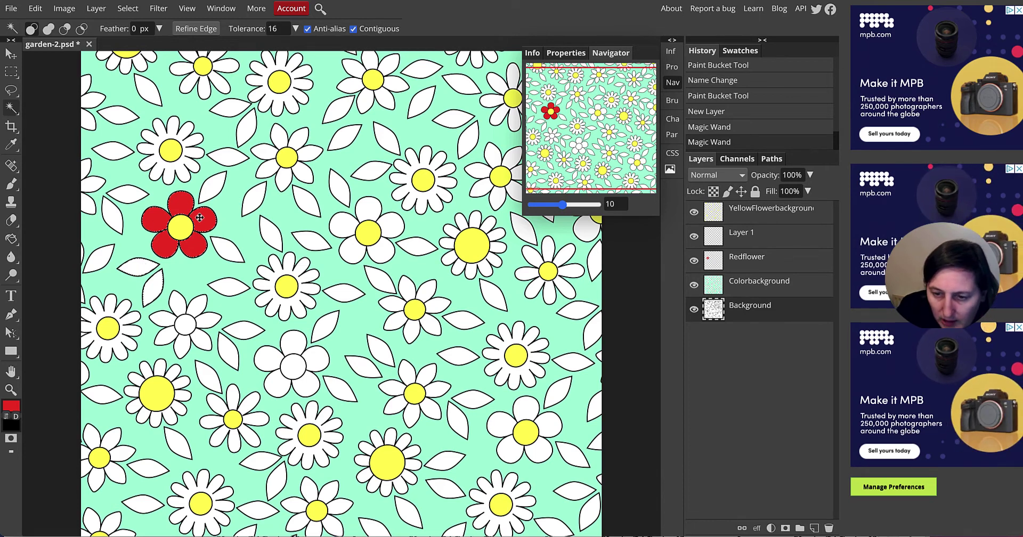
key(ctrl+d)
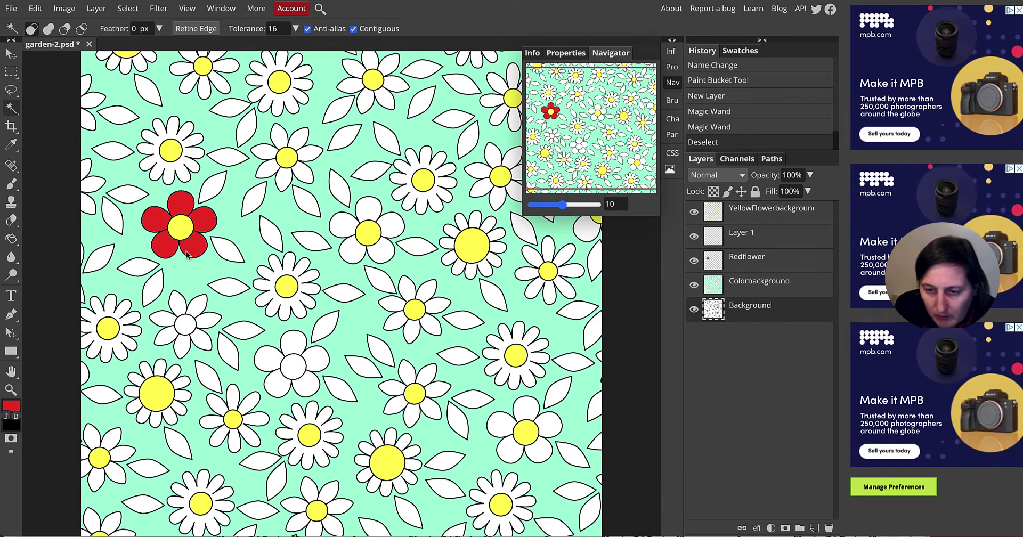
click(142, 271)
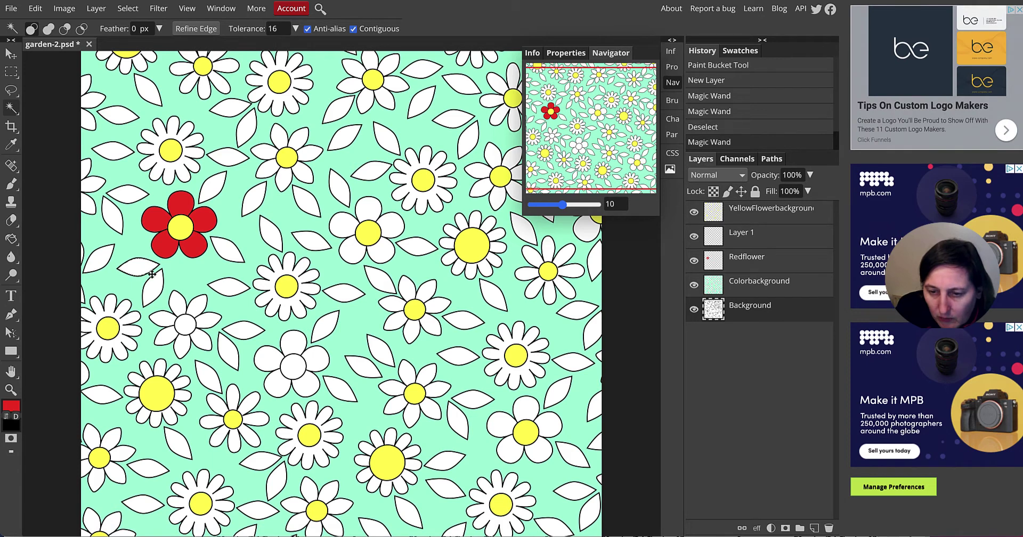
click(151, 290)
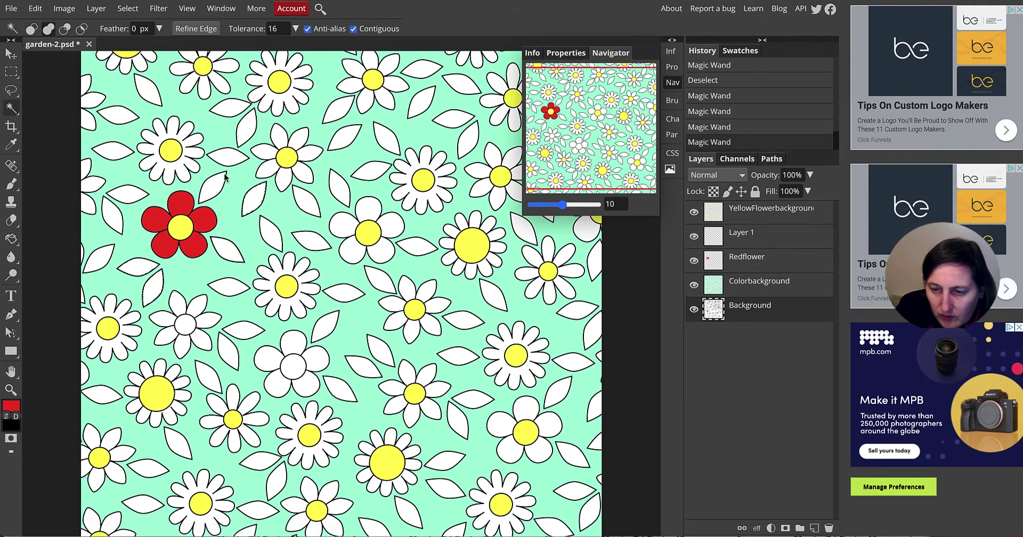
click(235, 157)
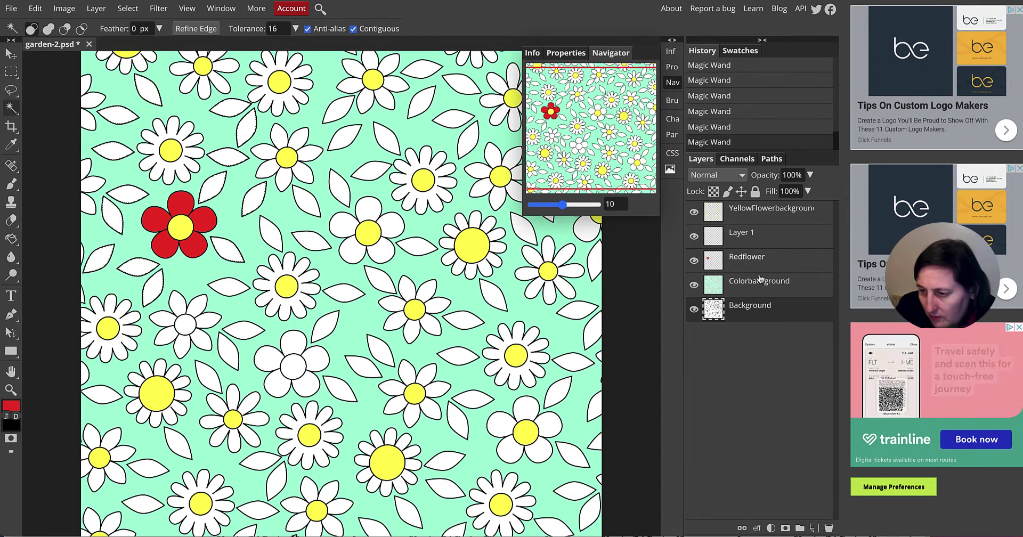
click(746, 234)
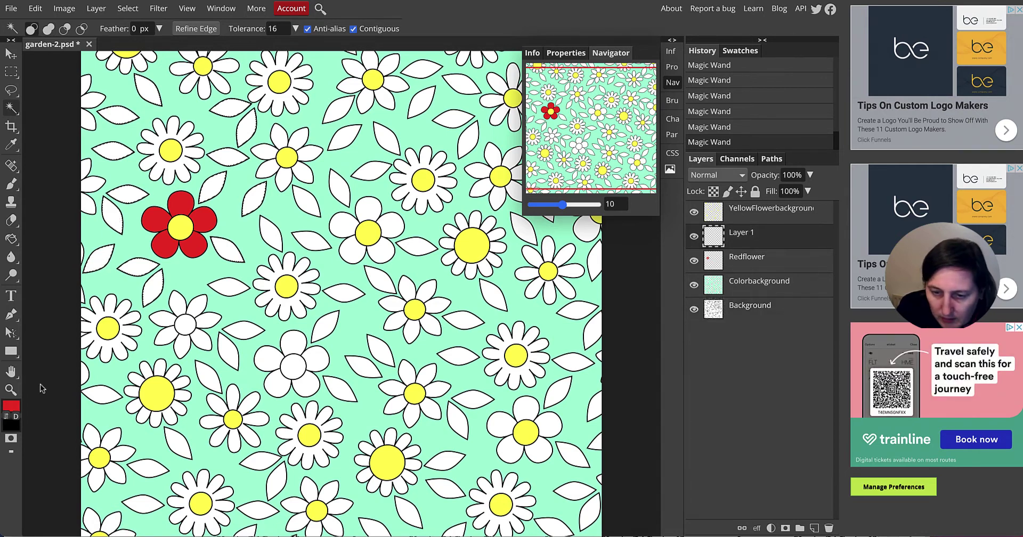
- Fill the selected leaves around the red flower with green 1da51d on Layer 1
click(11, 406)
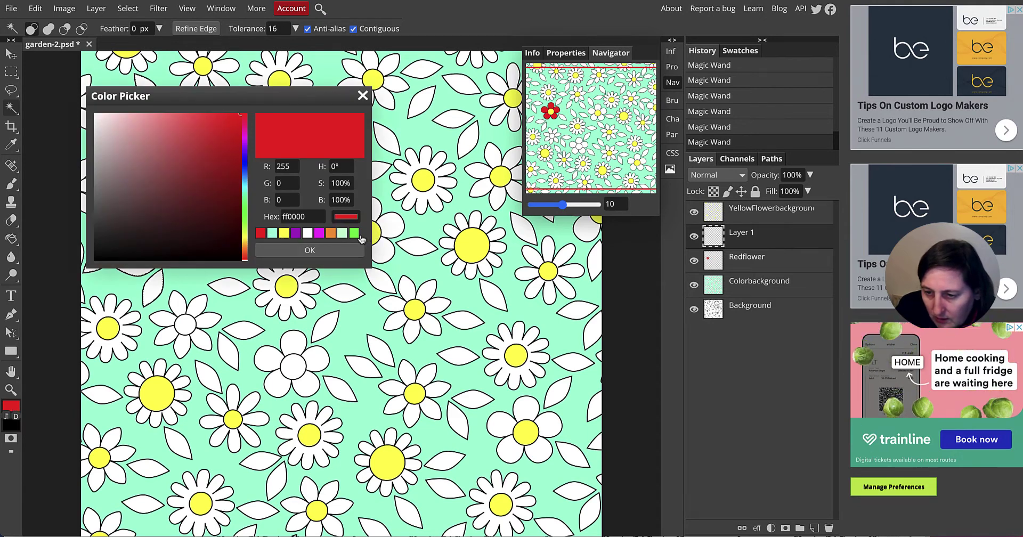
click(354, 234)
click(241, 114)
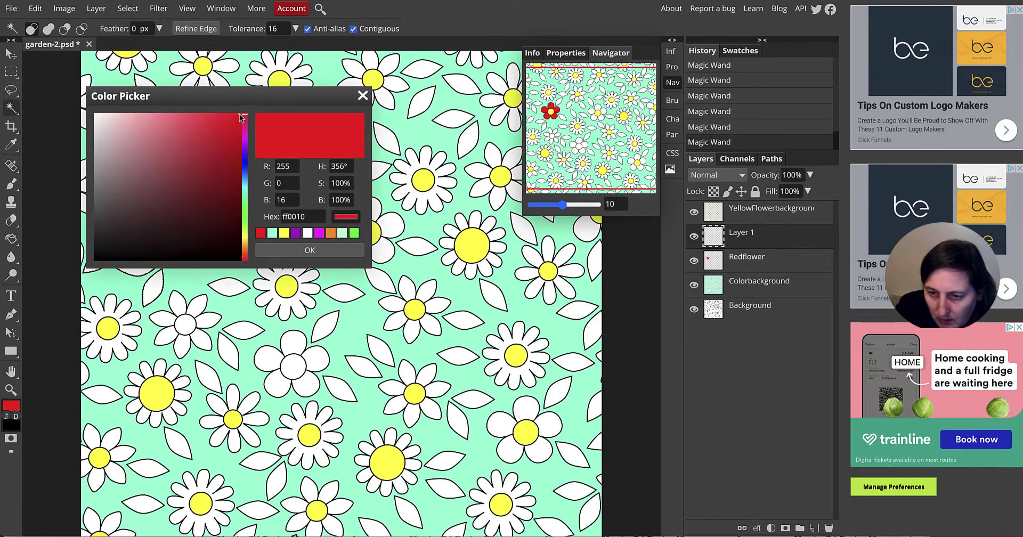
click(355, 236)
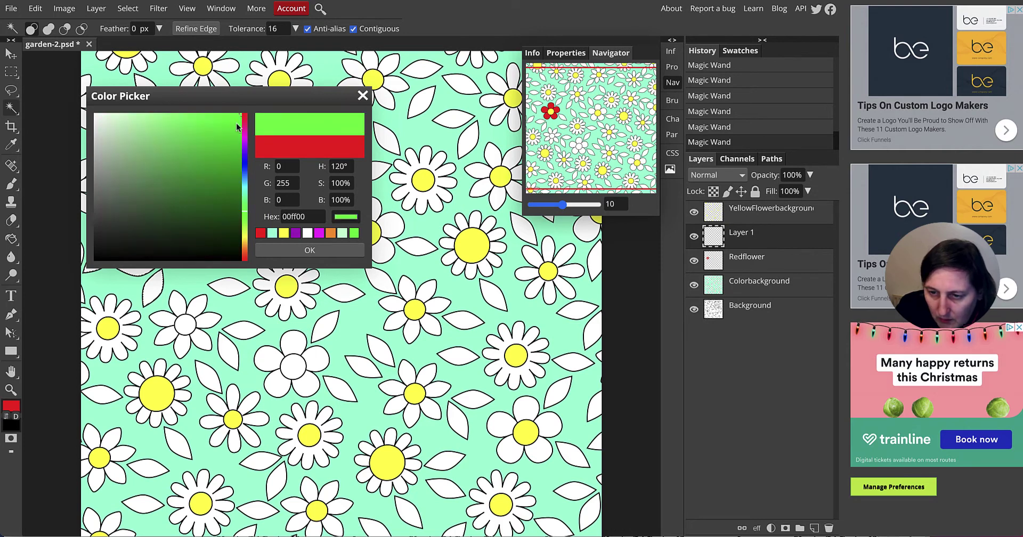
click(231, 119)
mouse_move(207, 122)
mouse_down()
mouse_move(211, 171)
mouse_move(214, 161)
mouse_up()
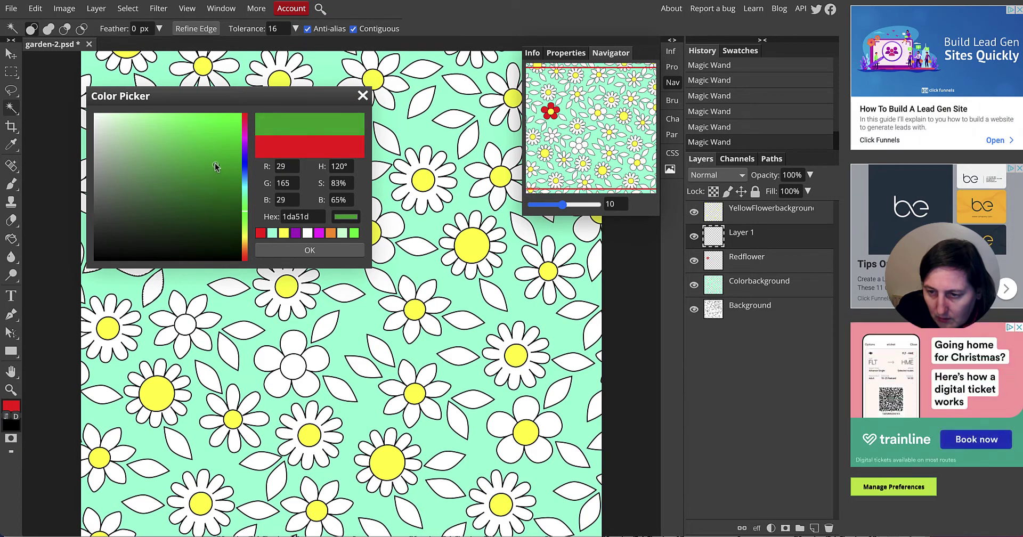
click(321, 249)
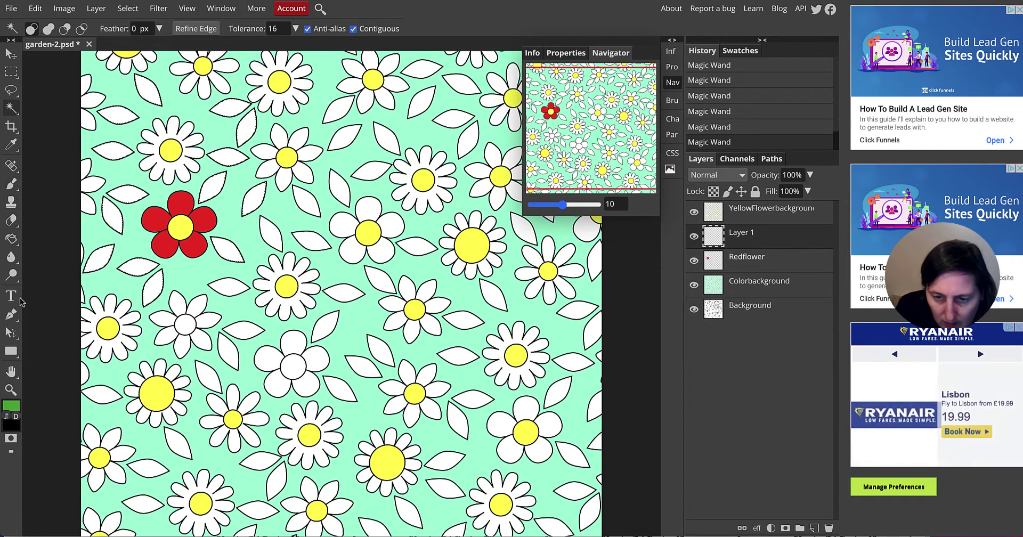
click(133, 197)
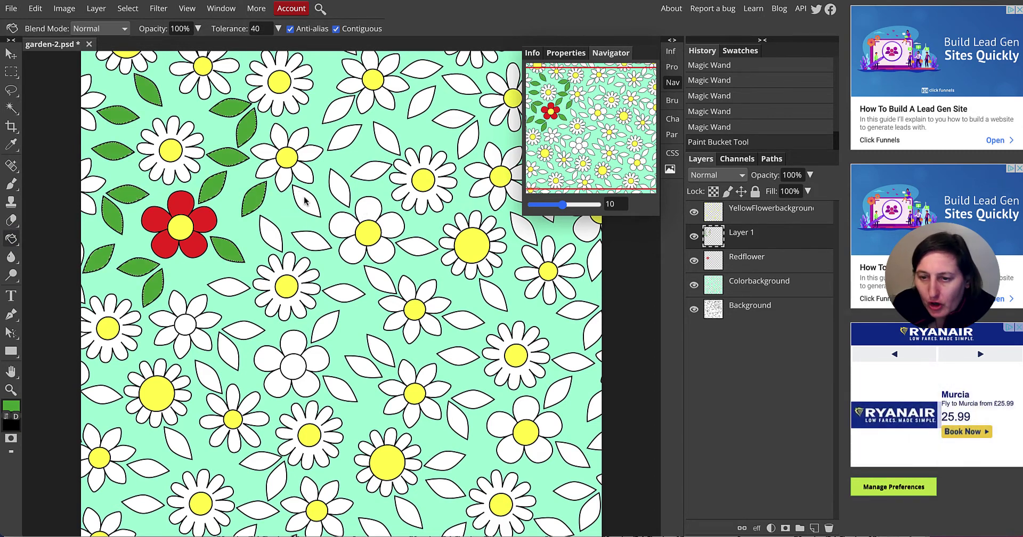
scroll(305, 200, down, 1)
scroll(204, 228, up, 2)
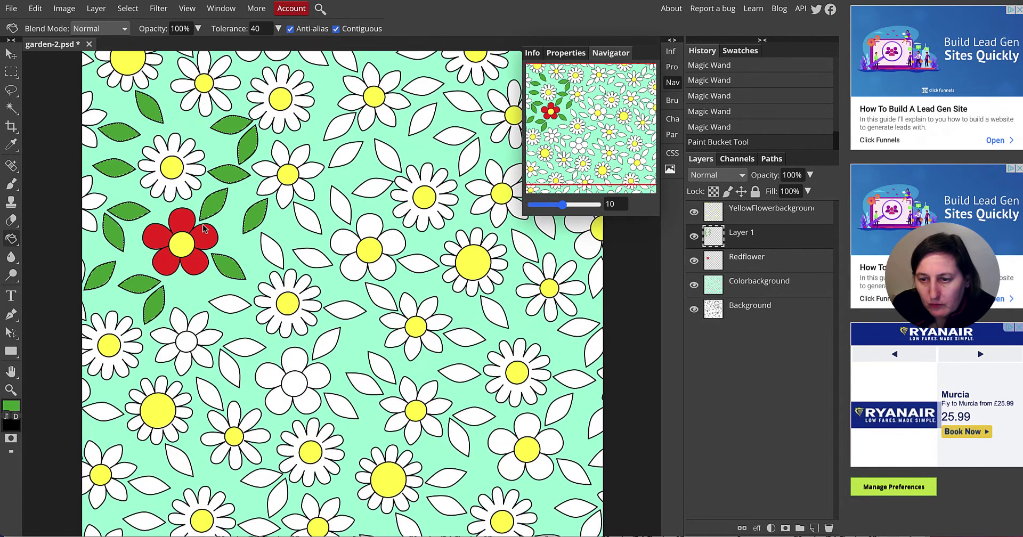
scroll(236, 229, up, 2)
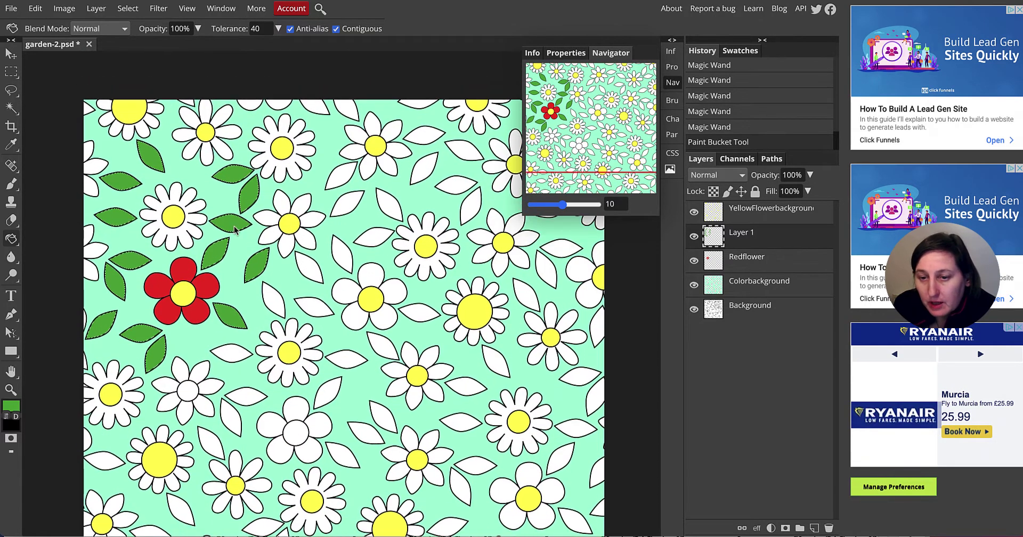
scroll(235, 229, down, 1)
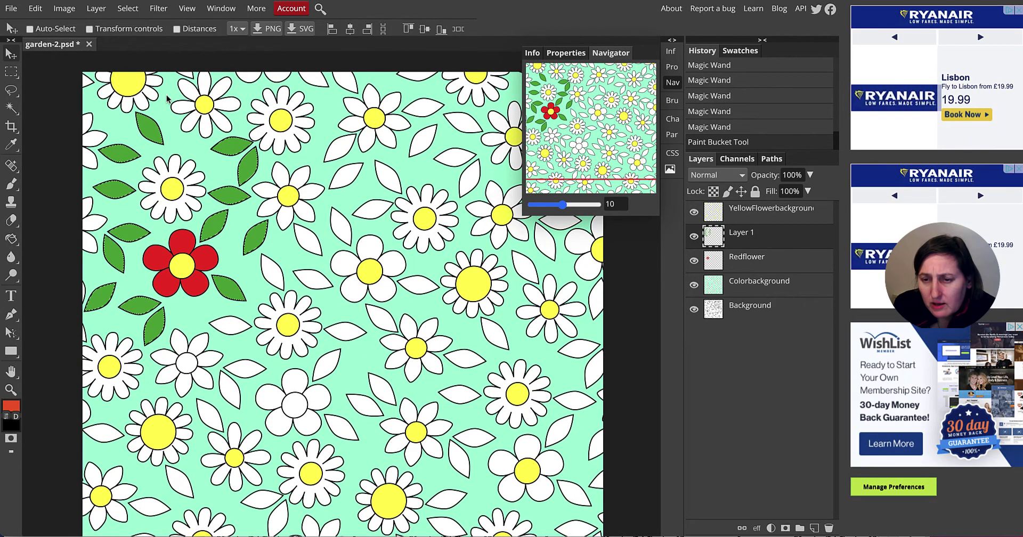
scroll(167, 98, down, 1)
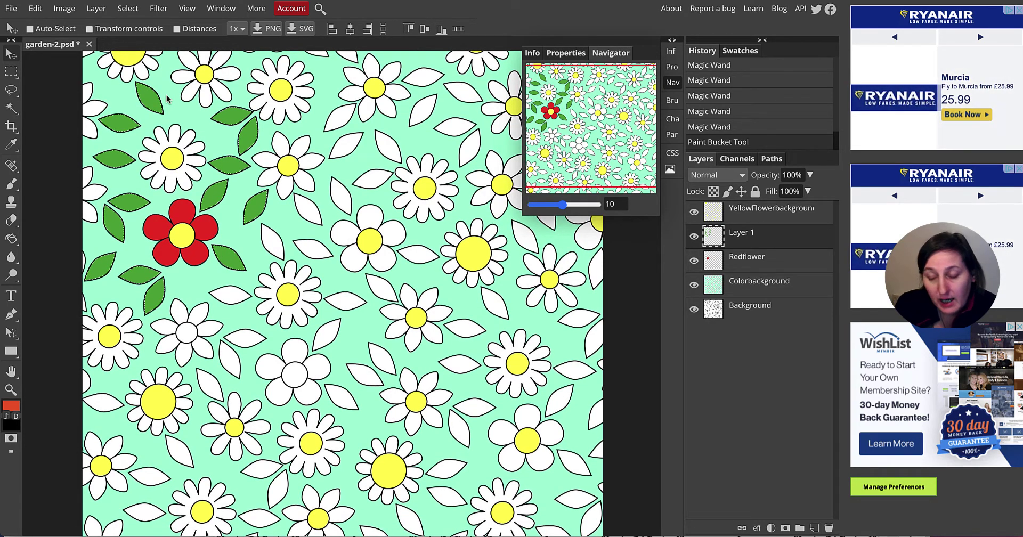
- Open animal-2023216.png as a new document
click(11, 9)
click(27, 44)
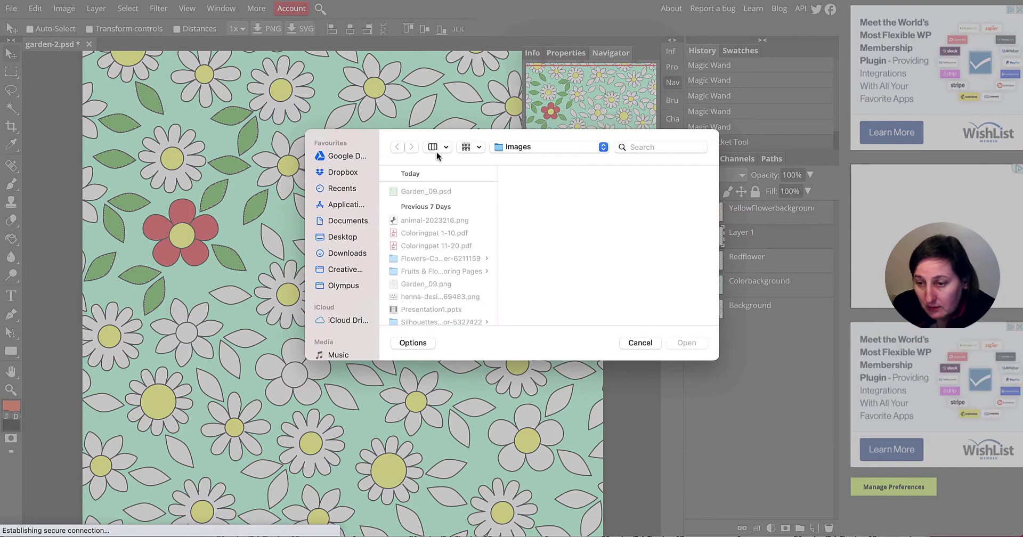
click(432, 220)
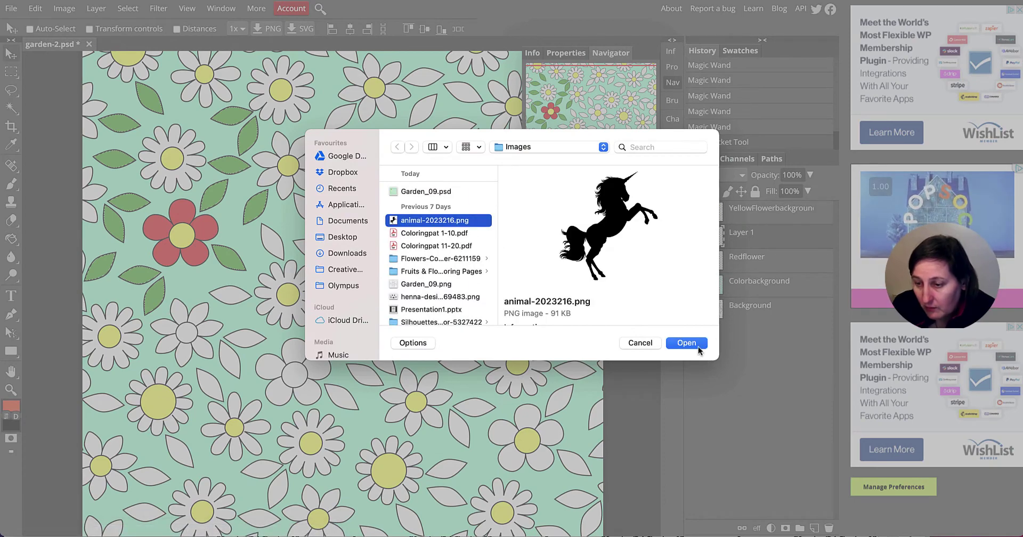
click(686, 342)
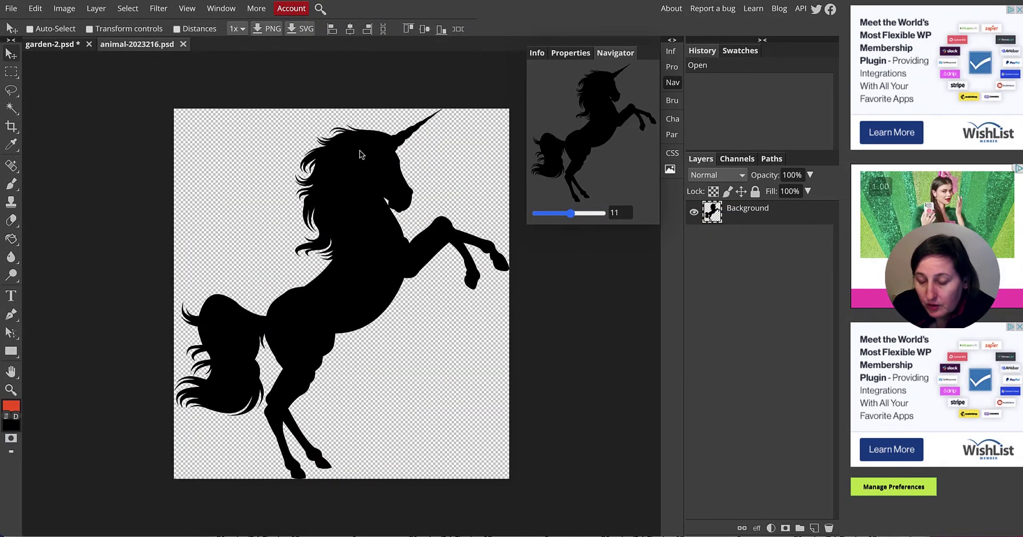
- Open Garden_09.png as another new document
click(10, 8)
click(37, 43)
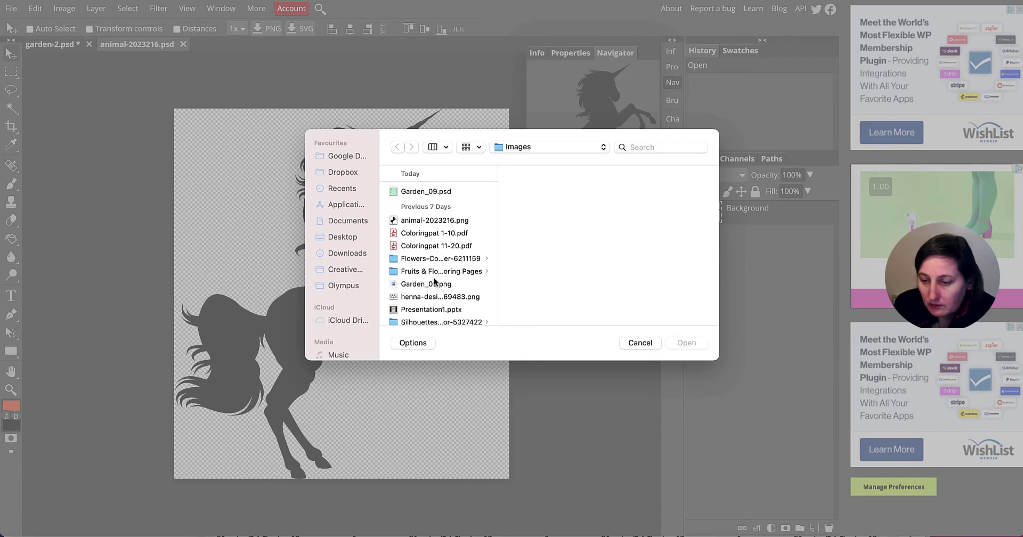
click(432, 285)
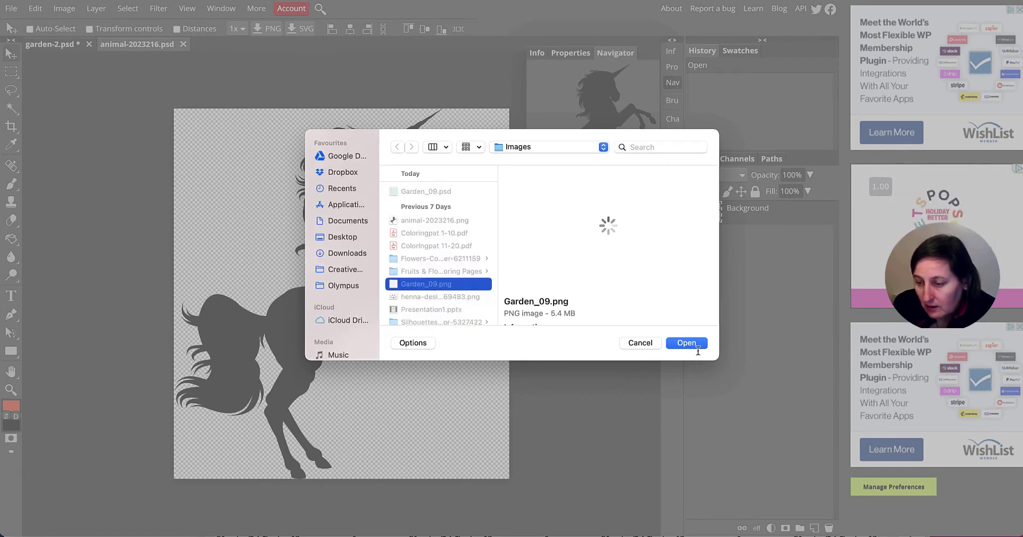
click(694, 344)
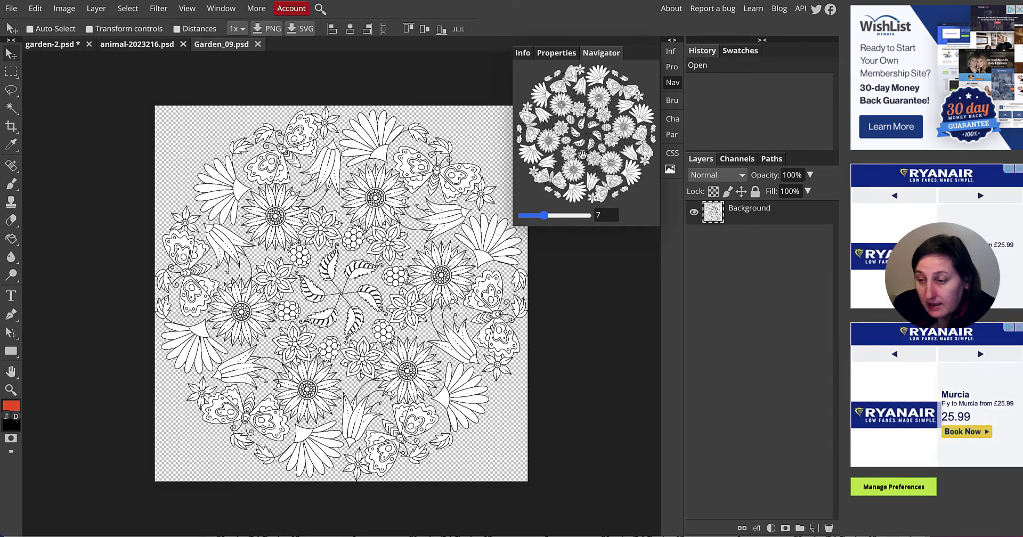
- Flatten Garden_09 onto a white background and unlock its Background layer
right_click(759, 213)
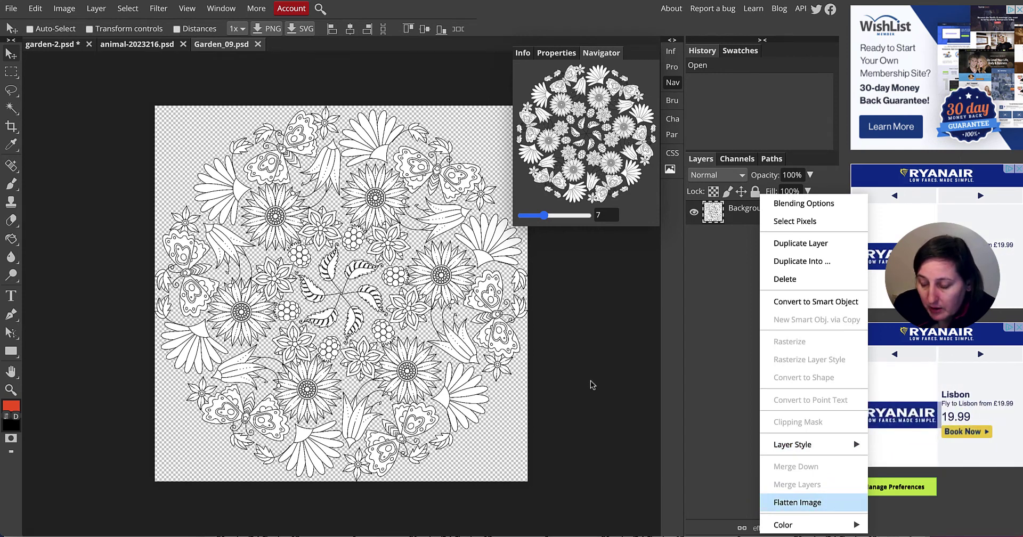
key(Return)
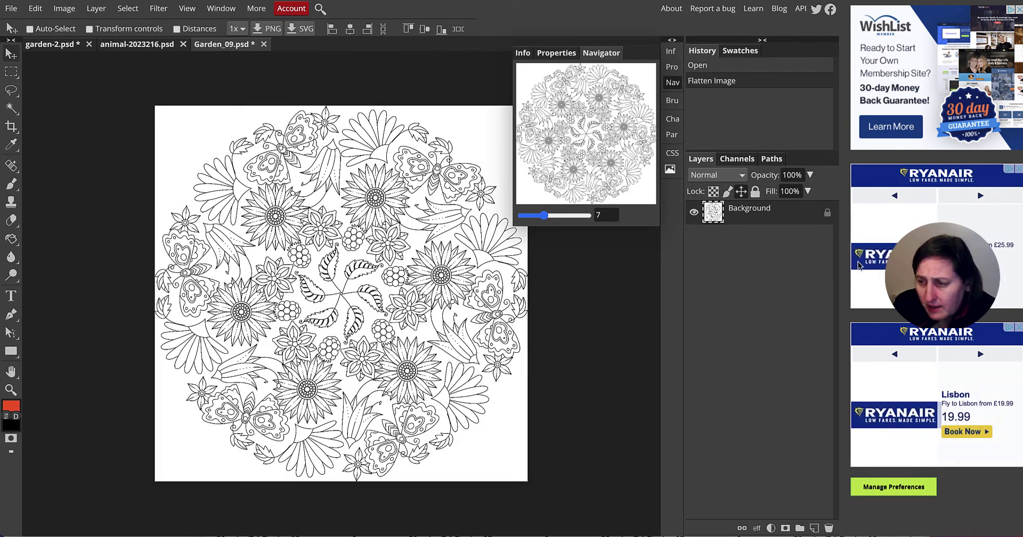
click(828, 217)
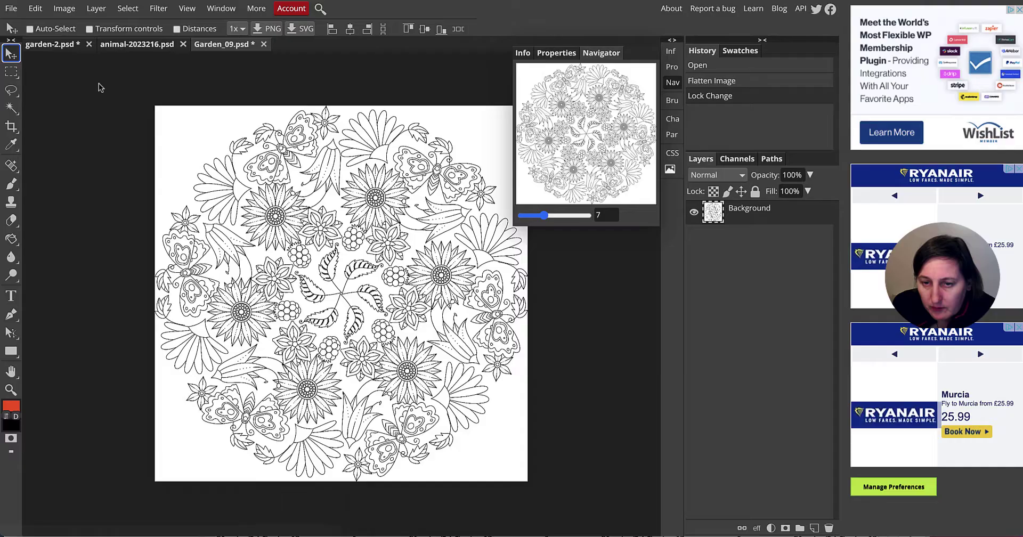
- Drag the flower drawing into the animal-2023216 document and position it over the silhouette
drag(240, 156, 154, 49)
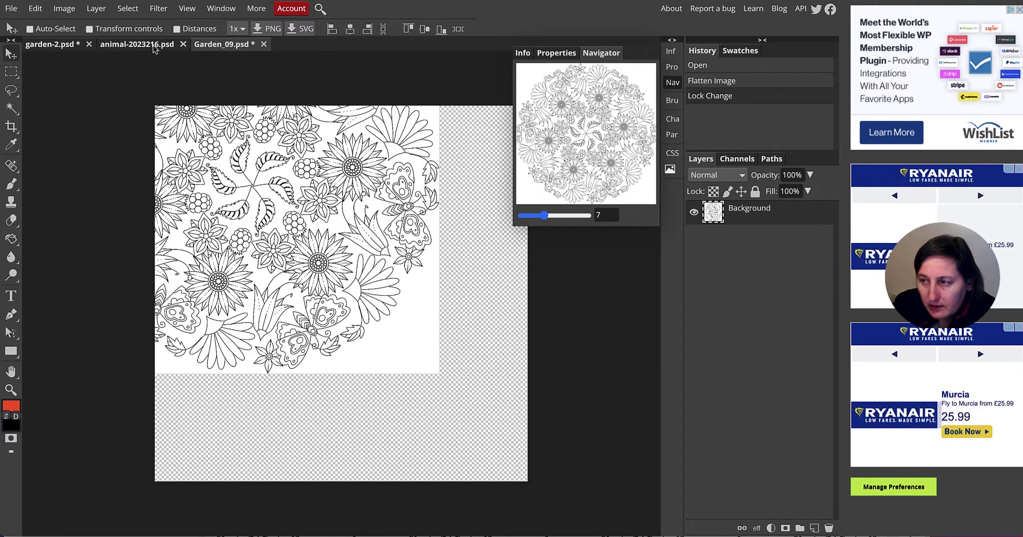
click(153, 49)
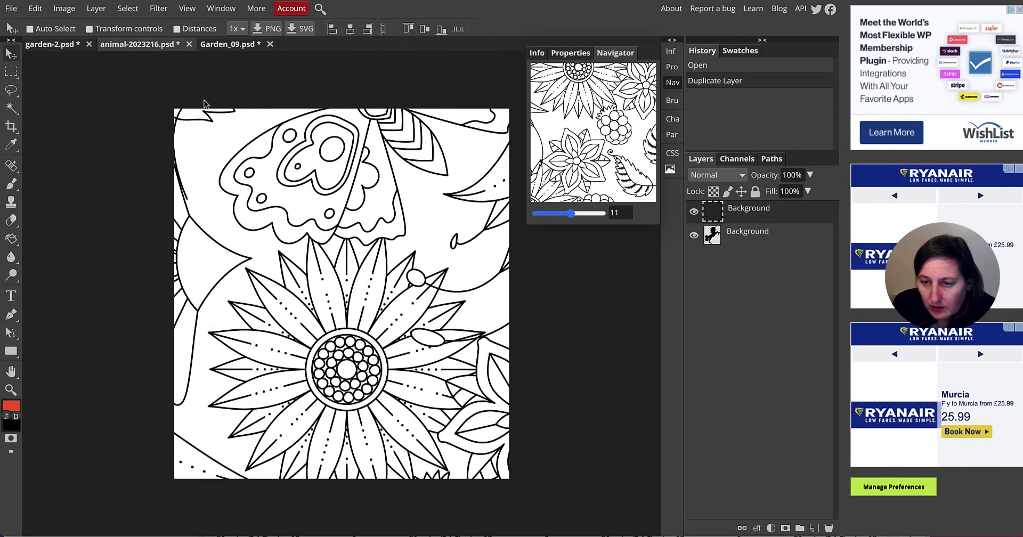
mouse_move(223, 122)
mouse_down()
mouse_move(225, 107)
mouse_move(243, 128)
mouse_up()
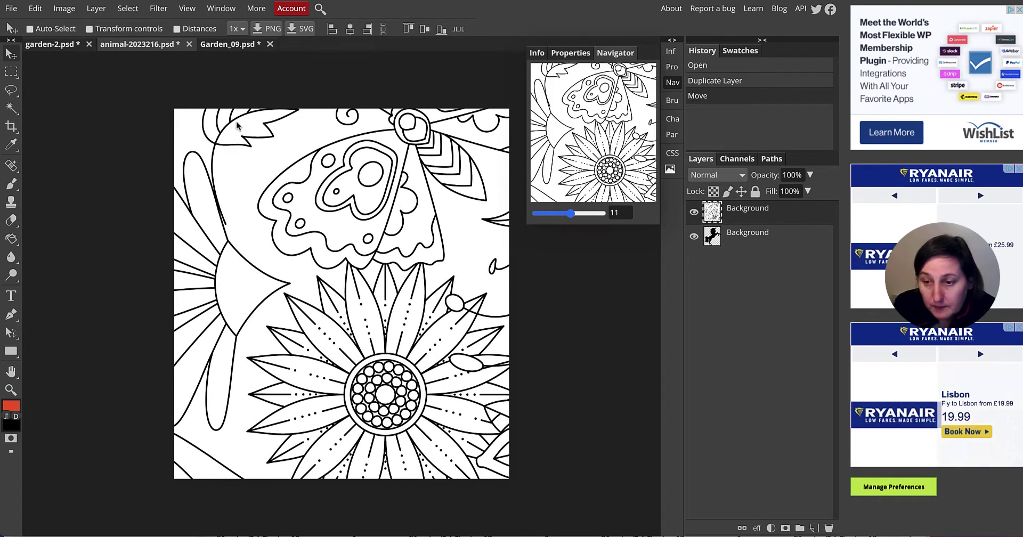
click(571, 213)
drag(571, 214, 564, 213)
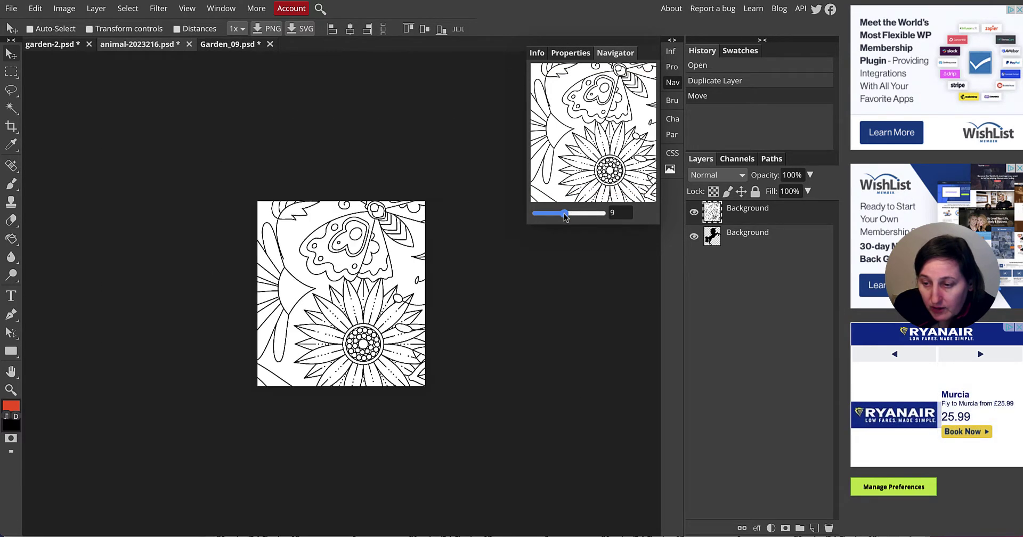
click(36, 9)
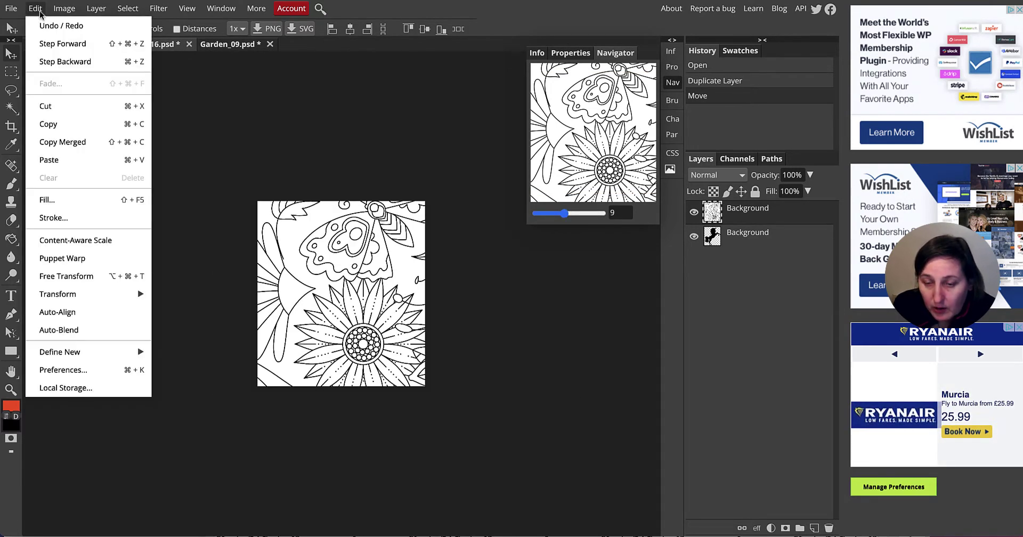
- Free Transform the flower layer down to about 22.46% width and 24.63% height
click(104, 277)
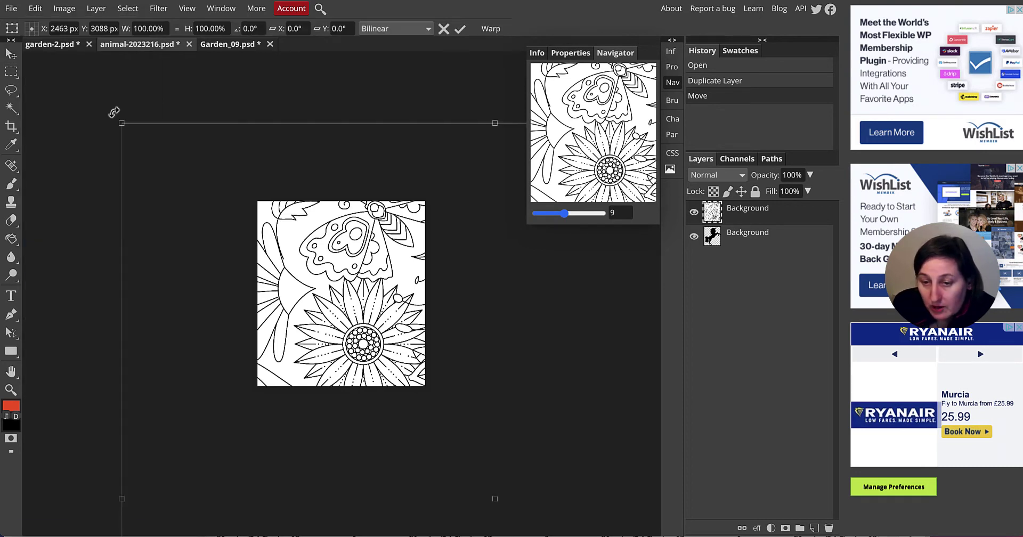
drag(121, 125, 140, 133)
drag(206, 173, 252, 190)
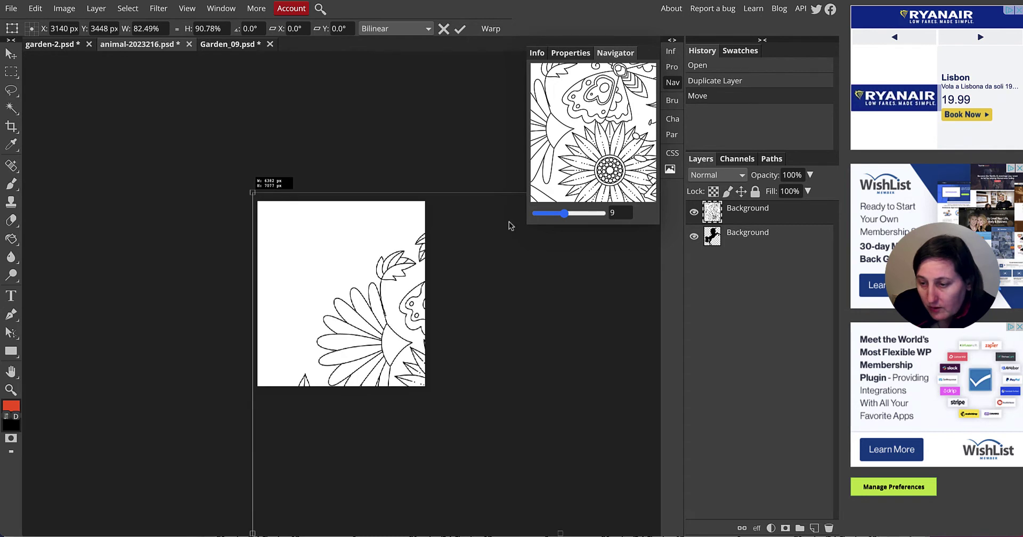
drag(571, 213, 549, 214)
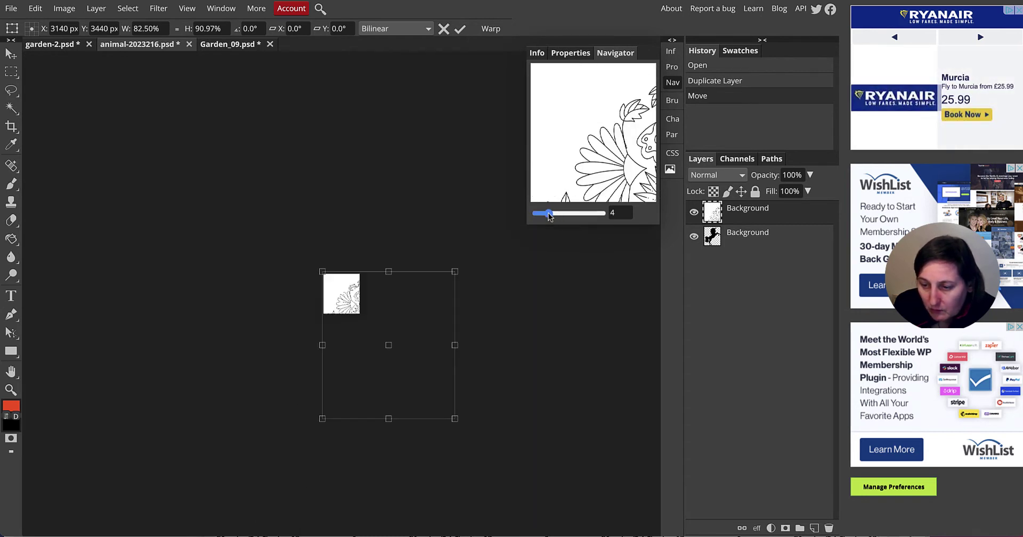
drag(440, 403, 361, 313)
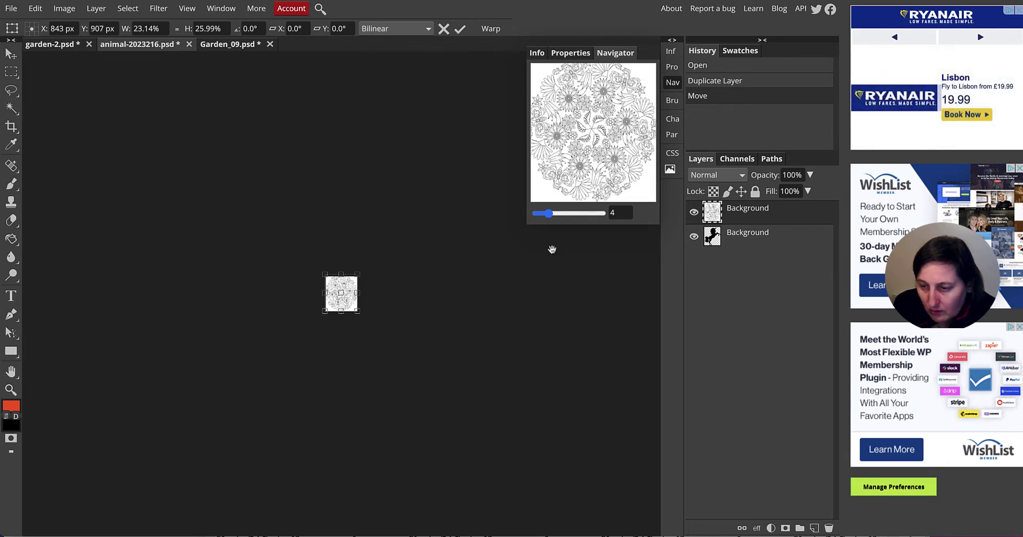
drag(548, 214, 568, 216)
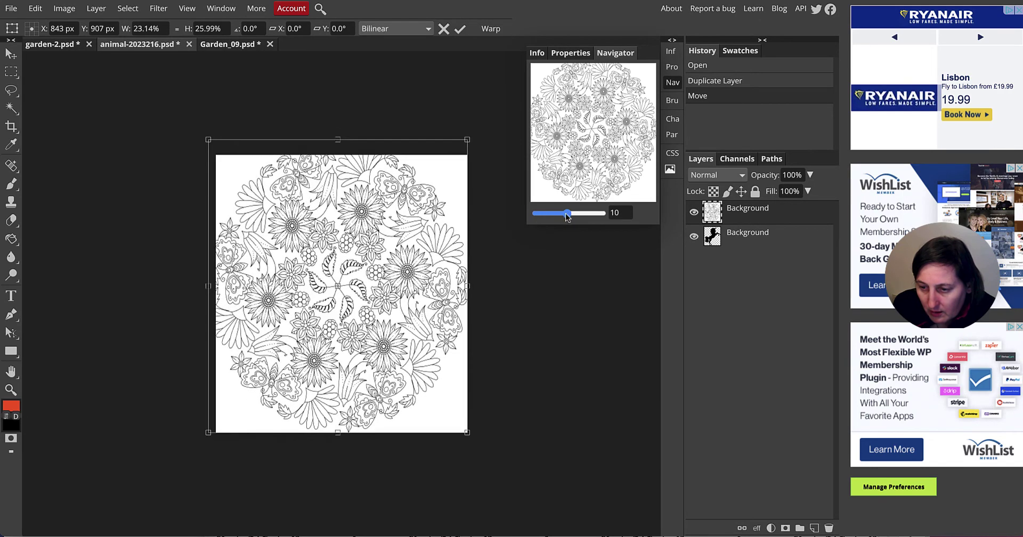
drag(210, 140, 216, 155)
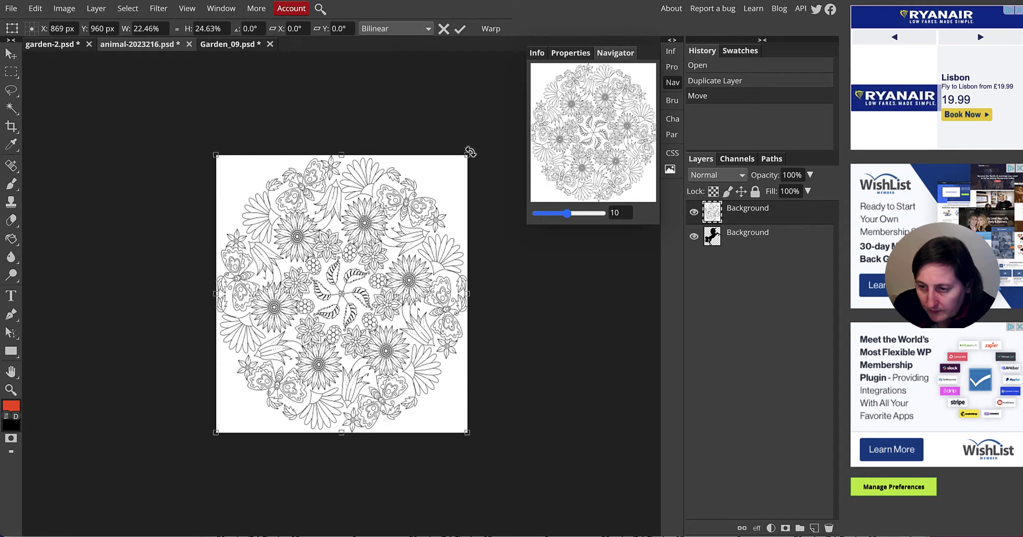
drag(467, 155, 468, 155)
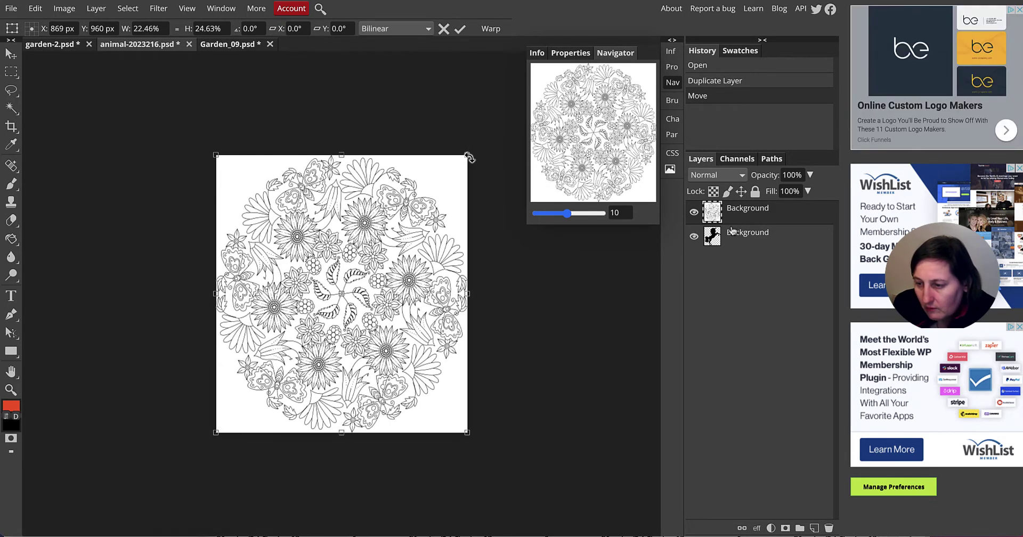
- Make the flower layer a clipping mask on the unicorn layer, then select the unicorn layer
right_click(748, 213)
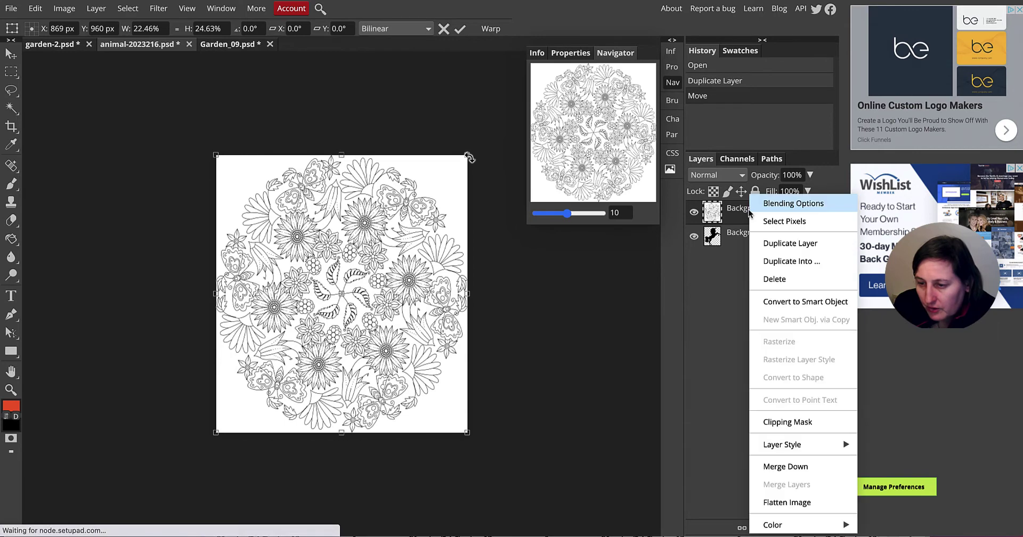
click(800, 423)
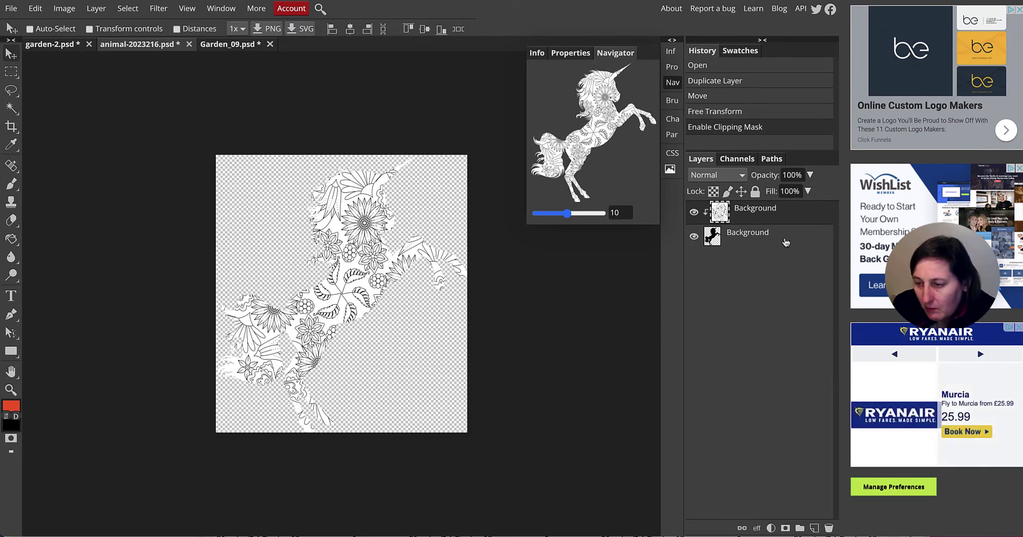
click(736, 237)
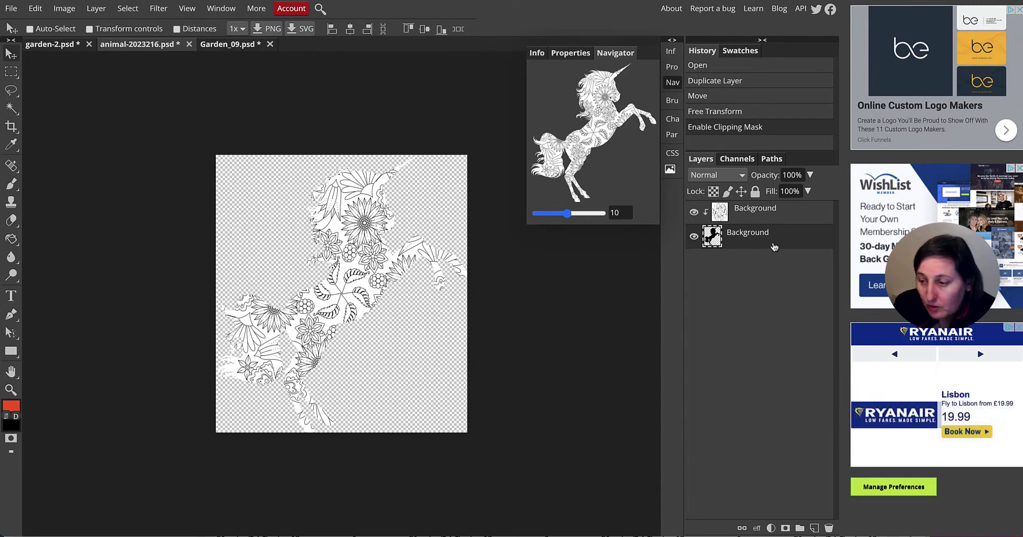
- Add a 3 px black outside stroke layer style to the unicorn silhouette
right_click(742, 242)
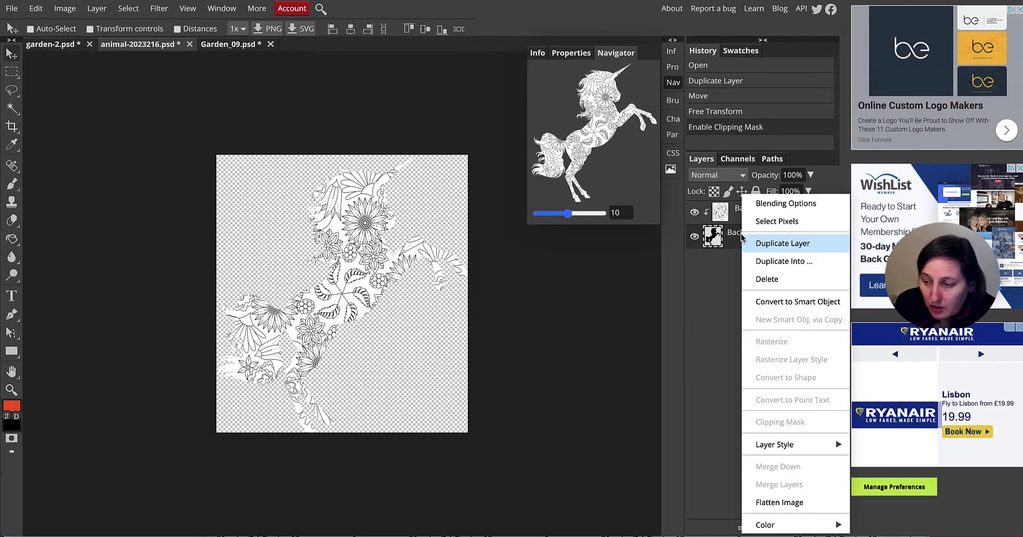
click(785, 203)
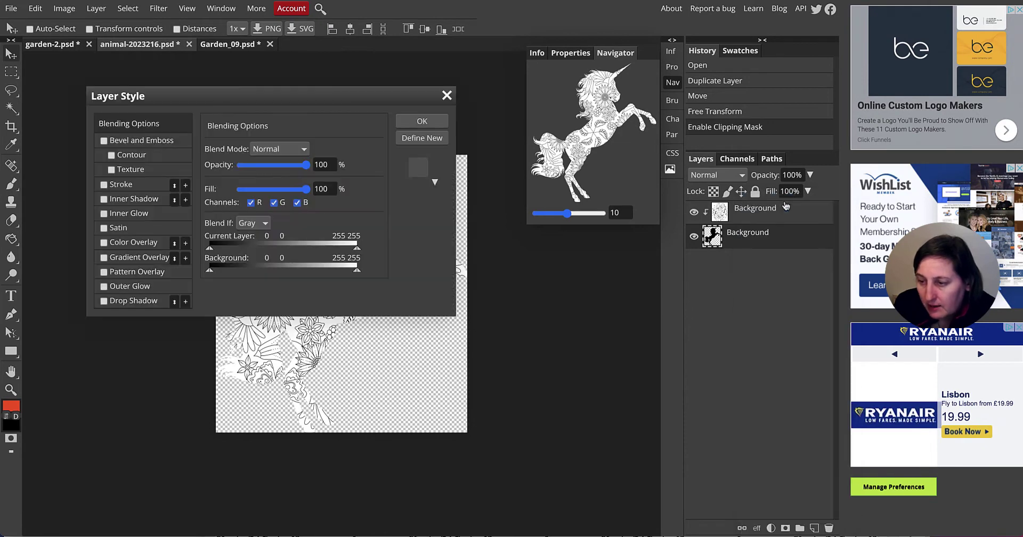
click(104, 185)
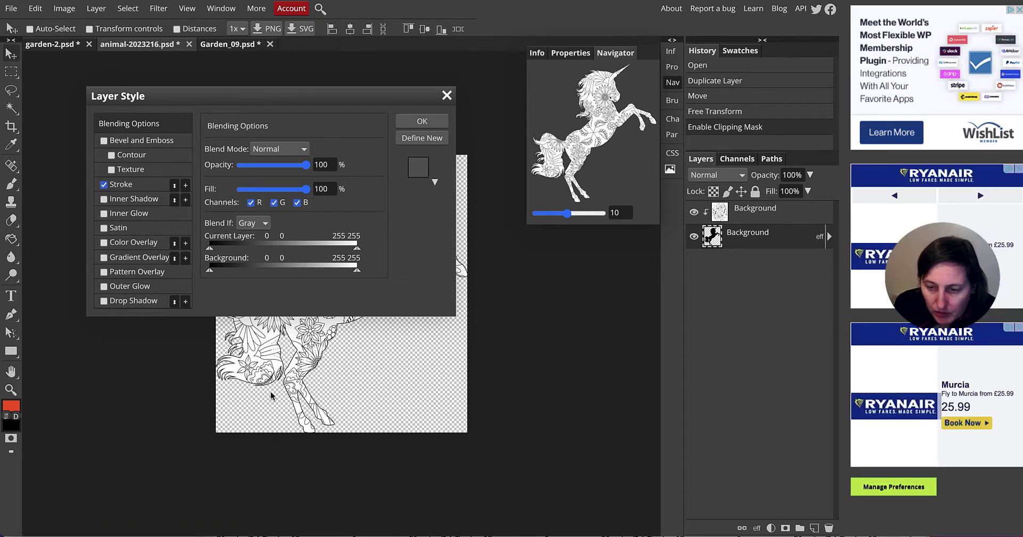
click(121, 184)
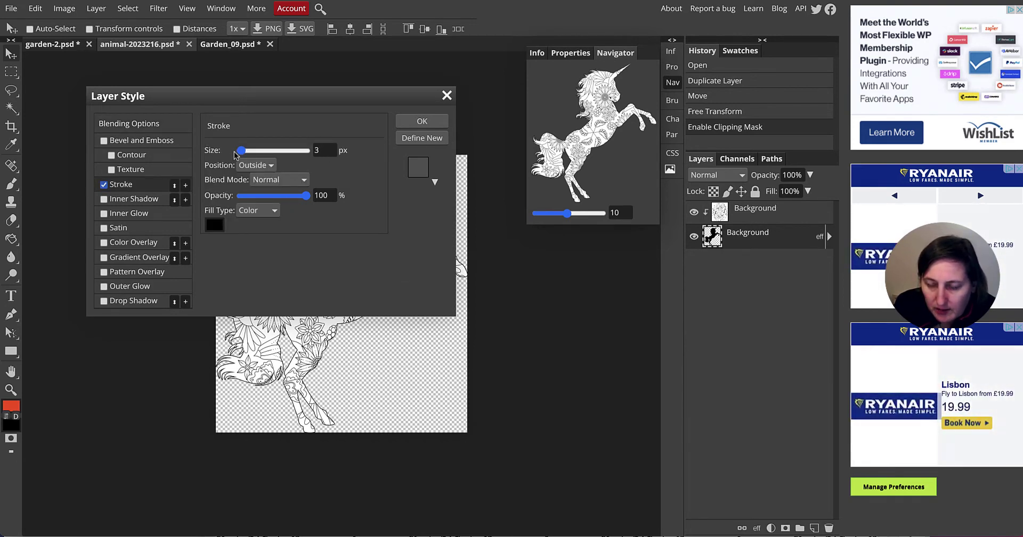
click(306, 183)
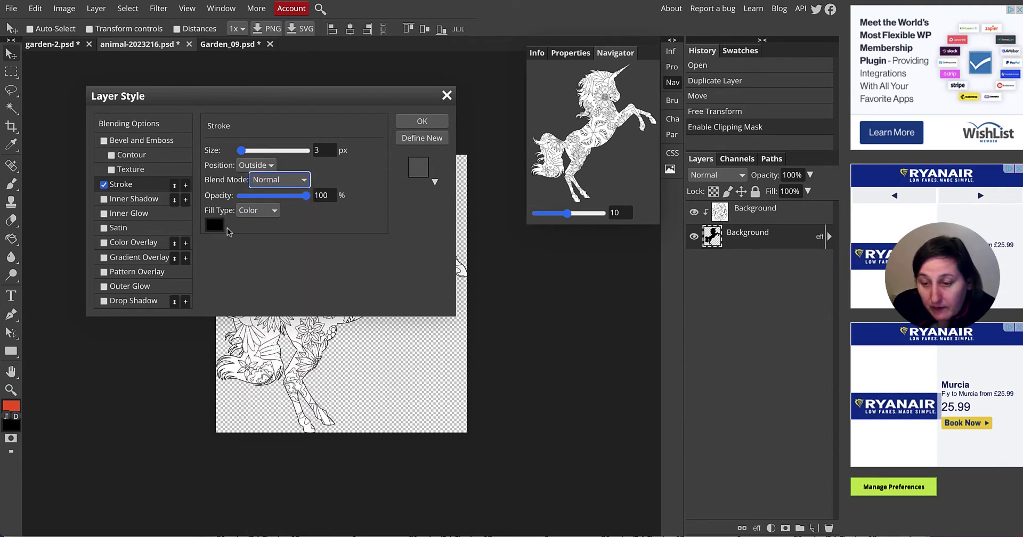
click(402, 153)
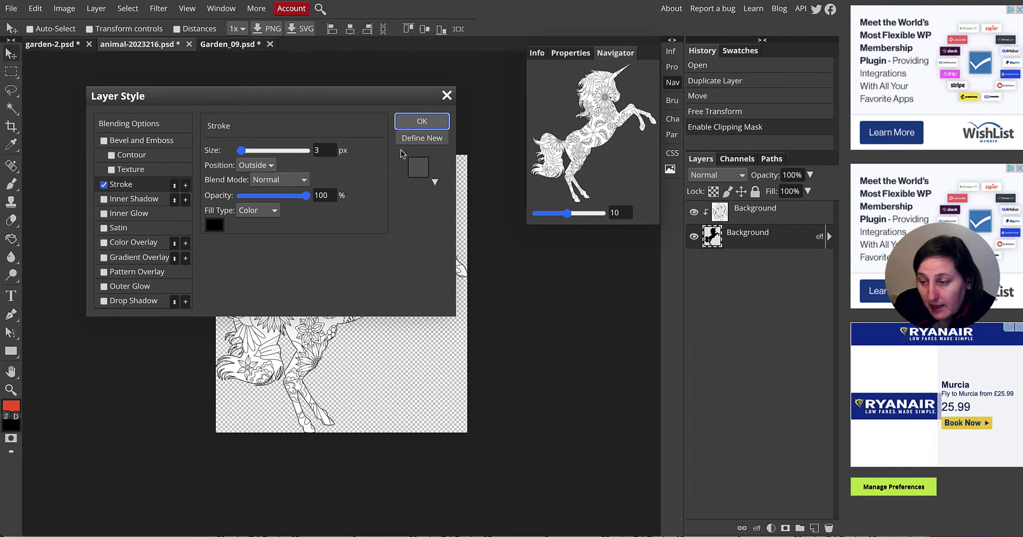
key(Return)
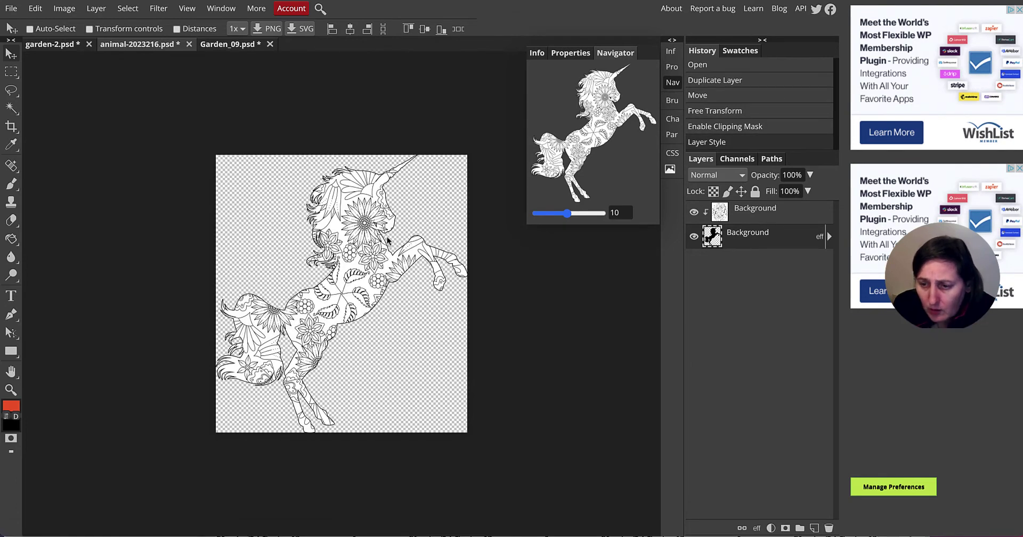
click(757, 212)
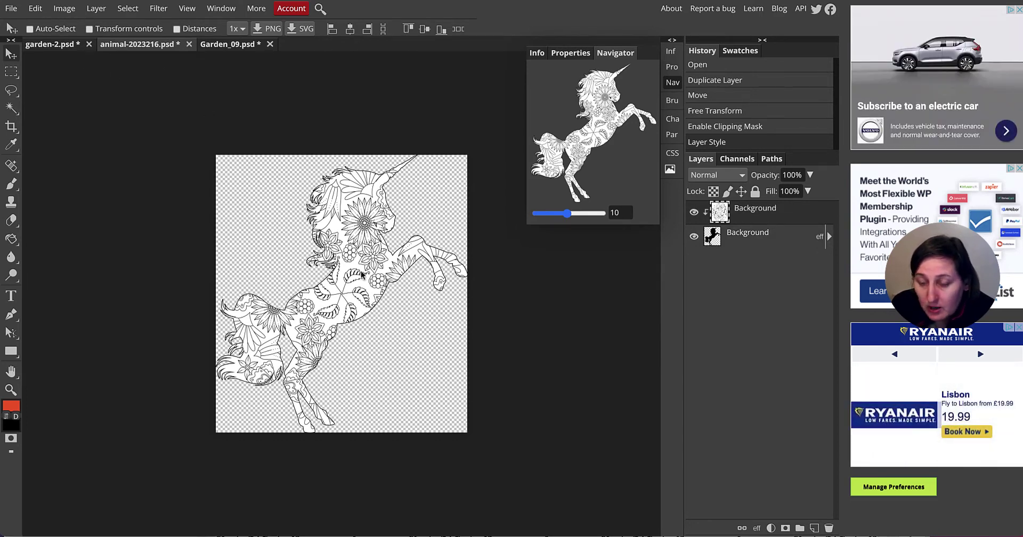
click(734, 237)
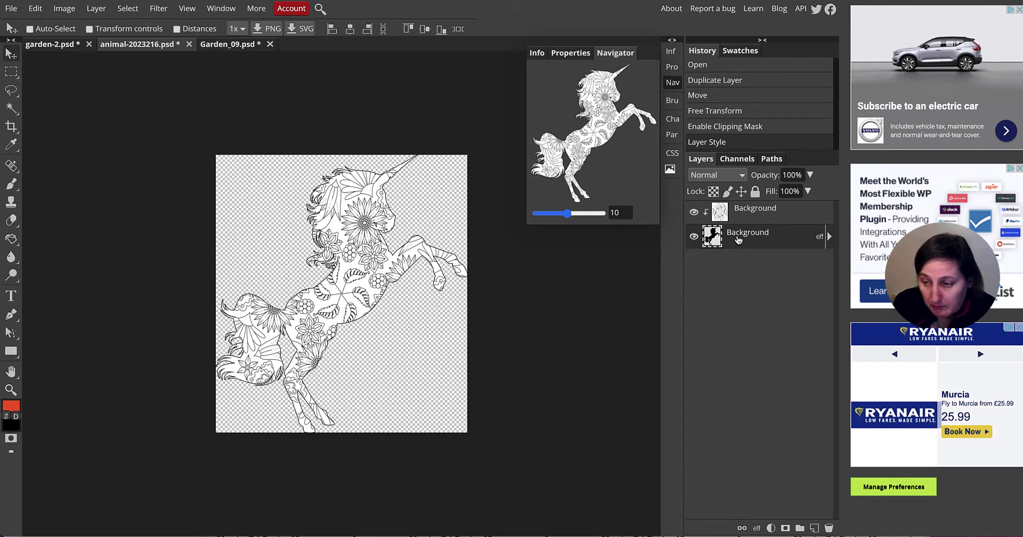
- Flatten the unicorn document to one unlocked Background layer and zoom into the body's flowers
right_click(739, 238)
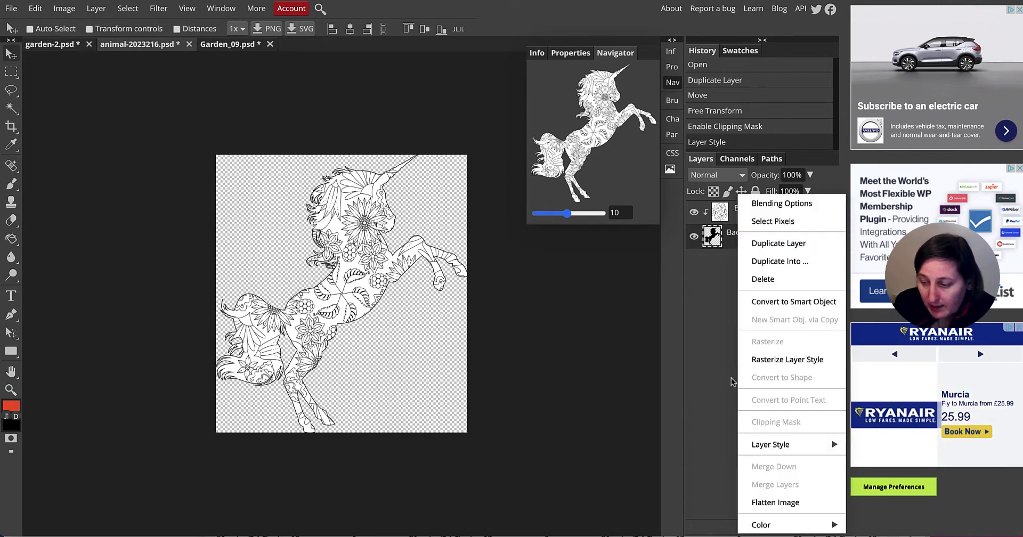
click(789, 502)
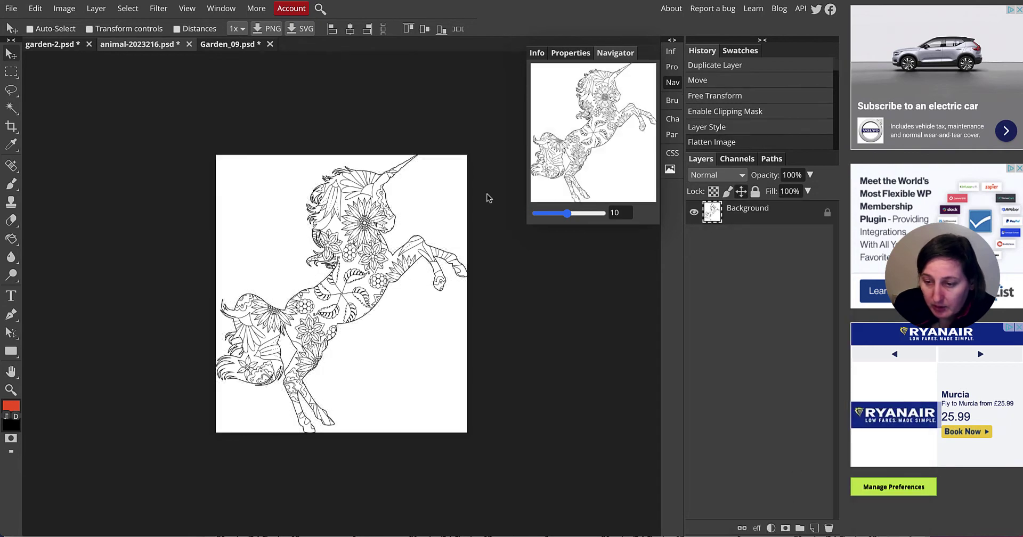
click(573, 214)
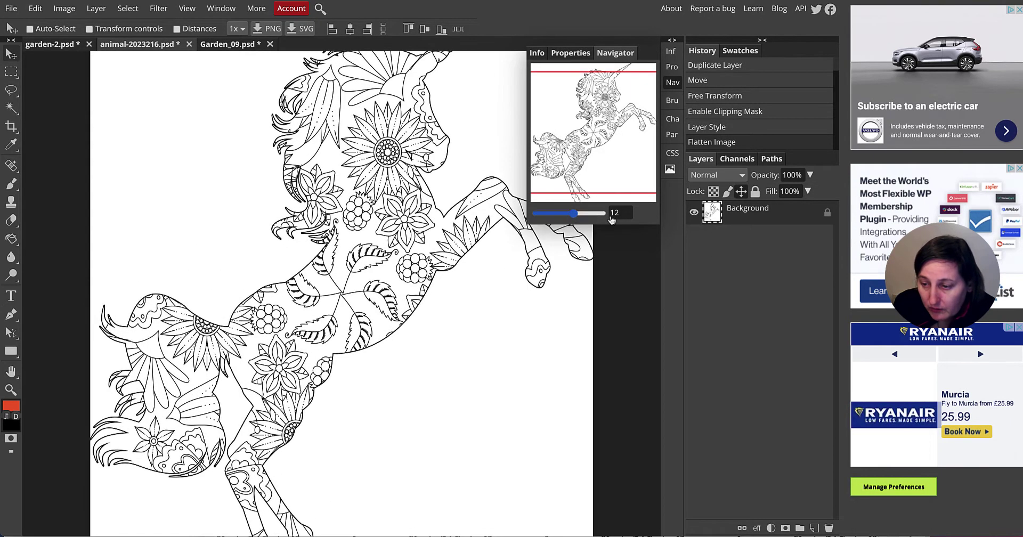
click(828, 215)
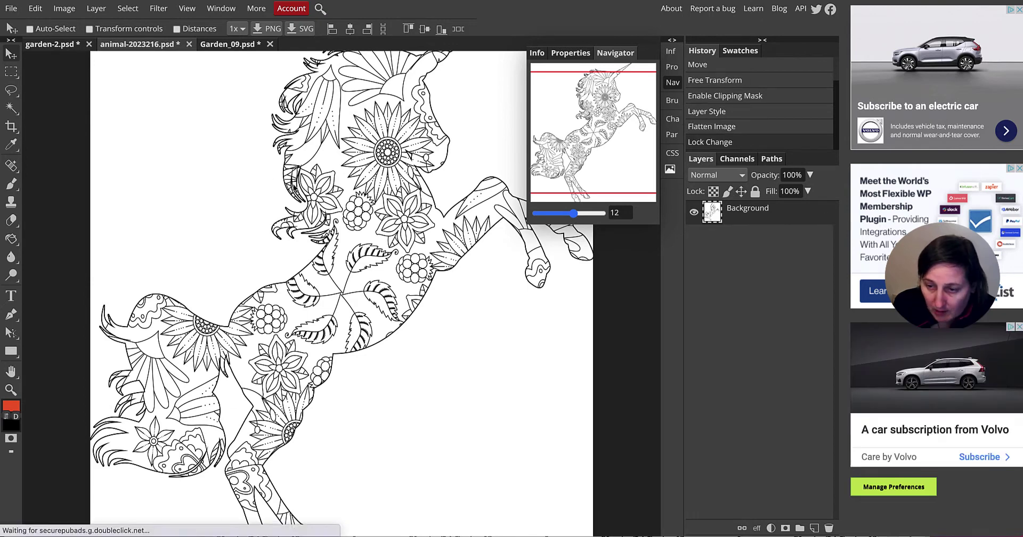
scroll(377, 195, up, 3)
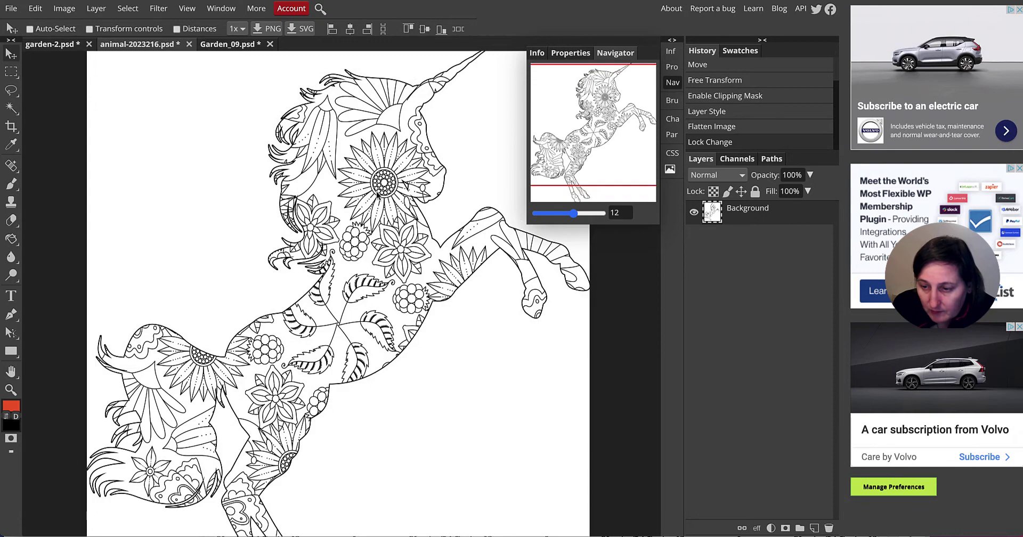
drag(576, 216, 580, 214)
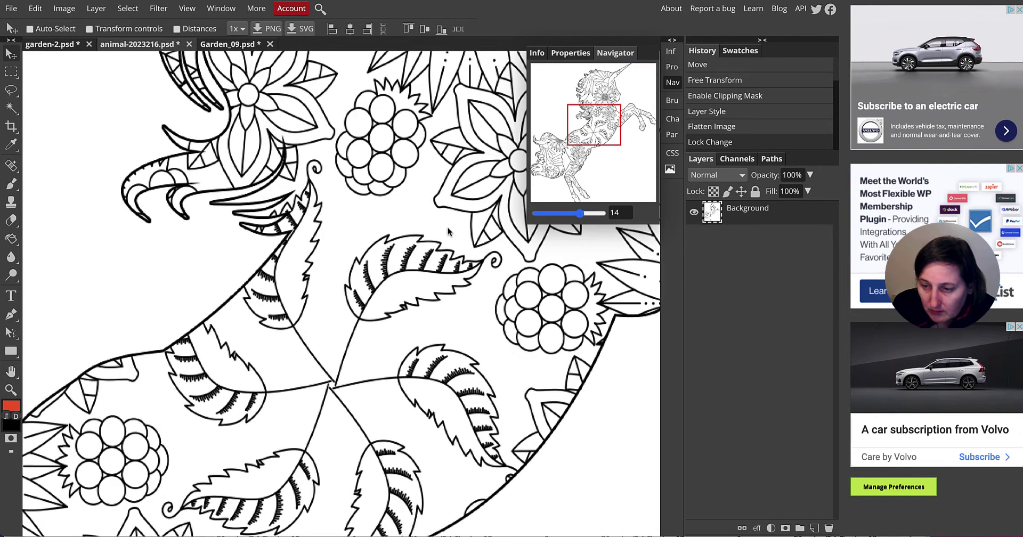
drag(585, 128, 605, 116)
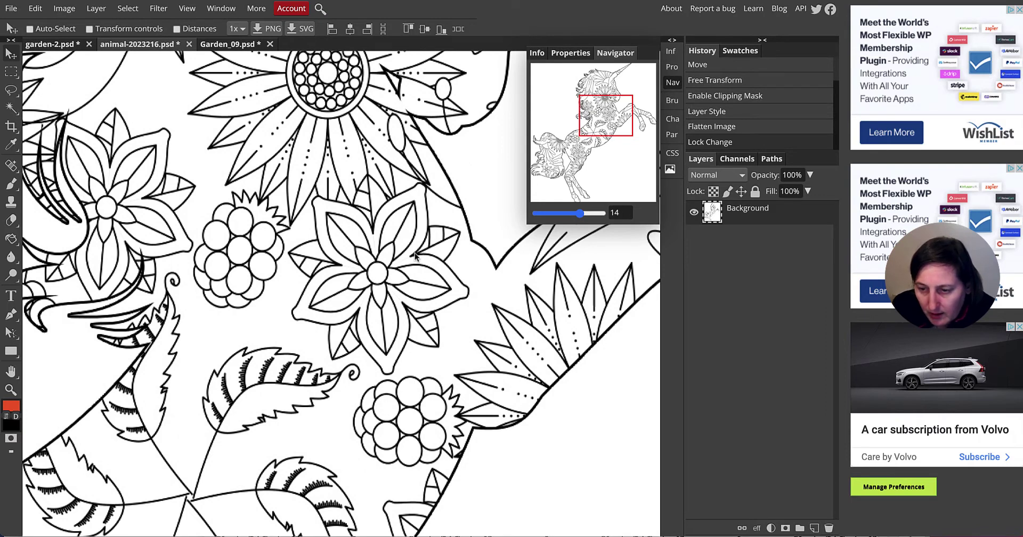
- Magic Wand the flower petals and fill them with red on a new Layer 1
click(13, 109)
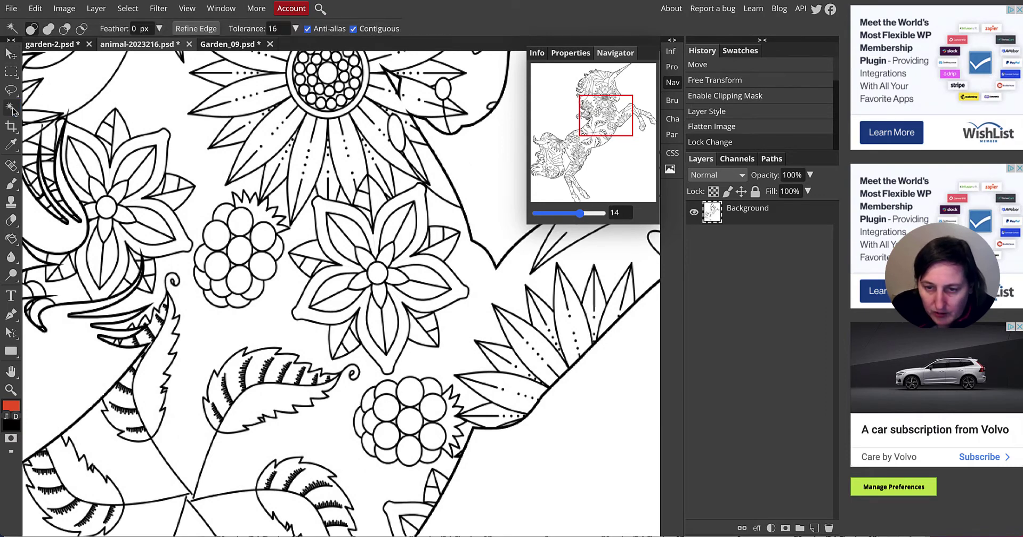
click(326, 208)
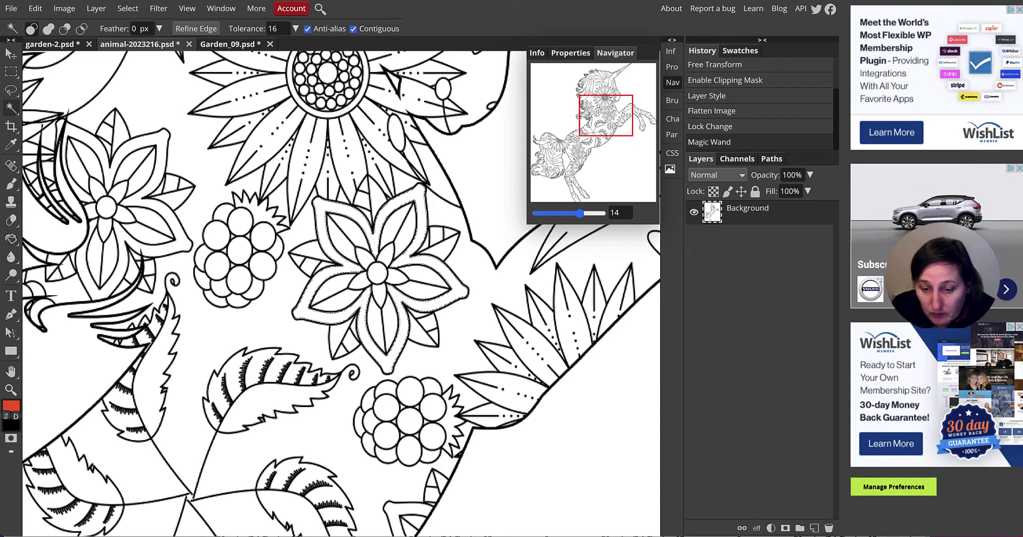
click(9, 407)
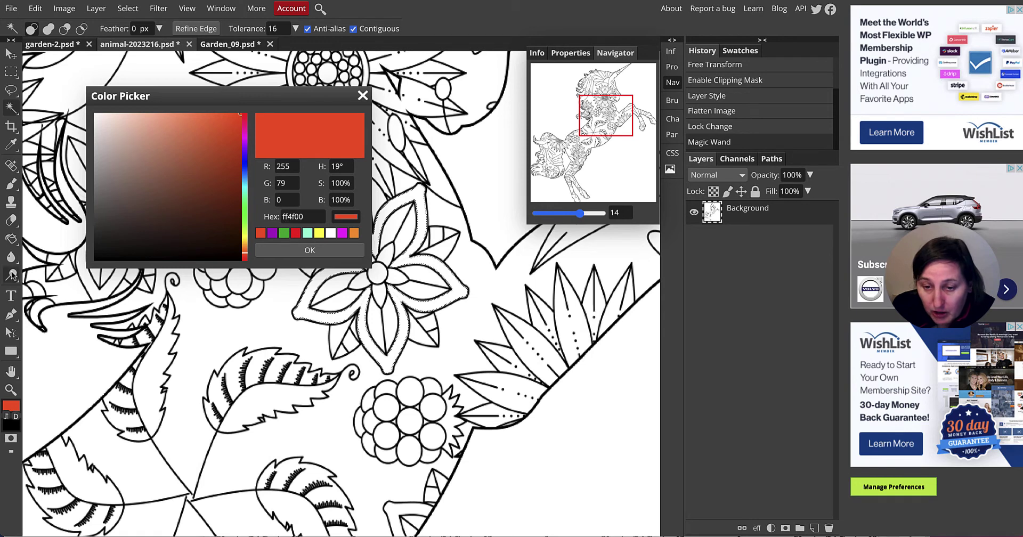
click(17, 240)
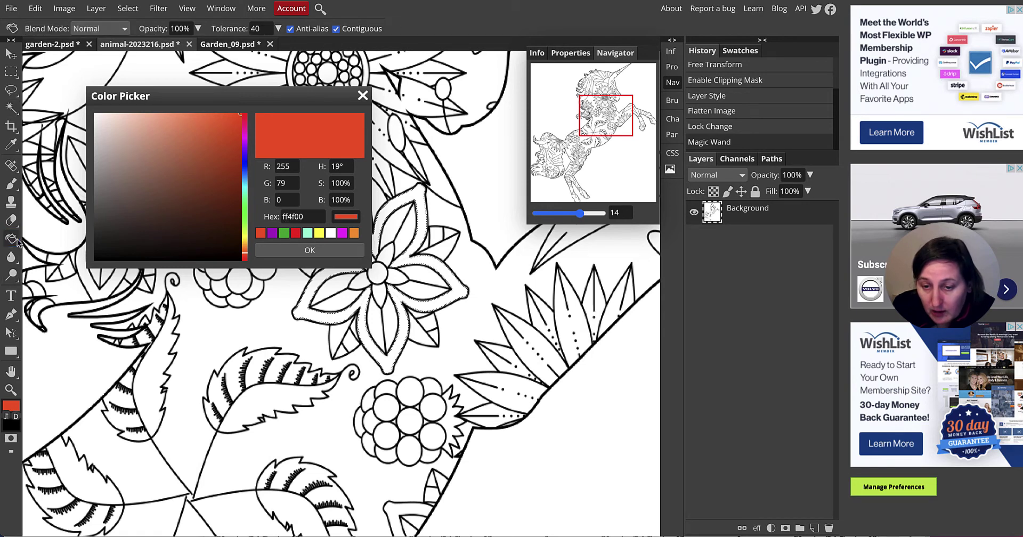
click(324, 255)
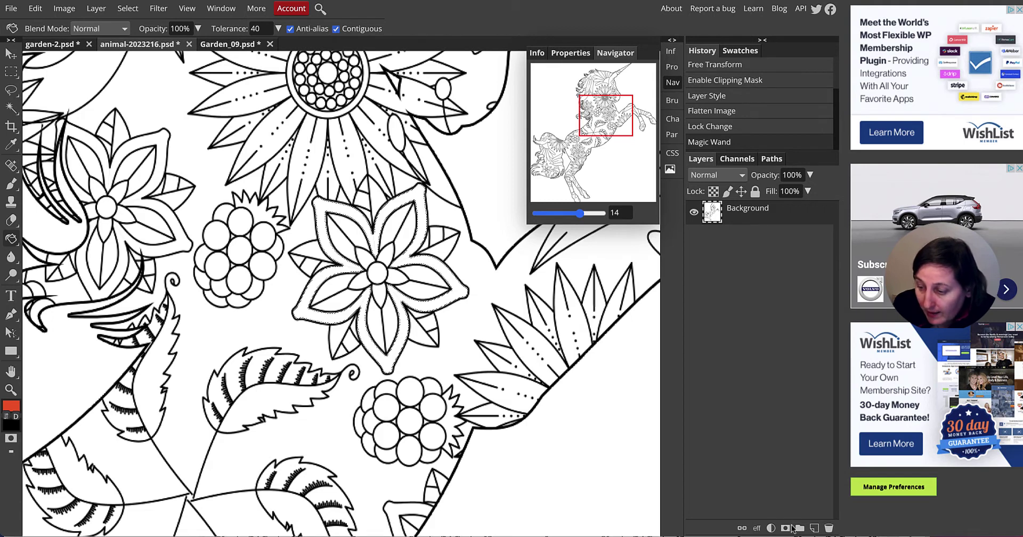
click(813, 528)
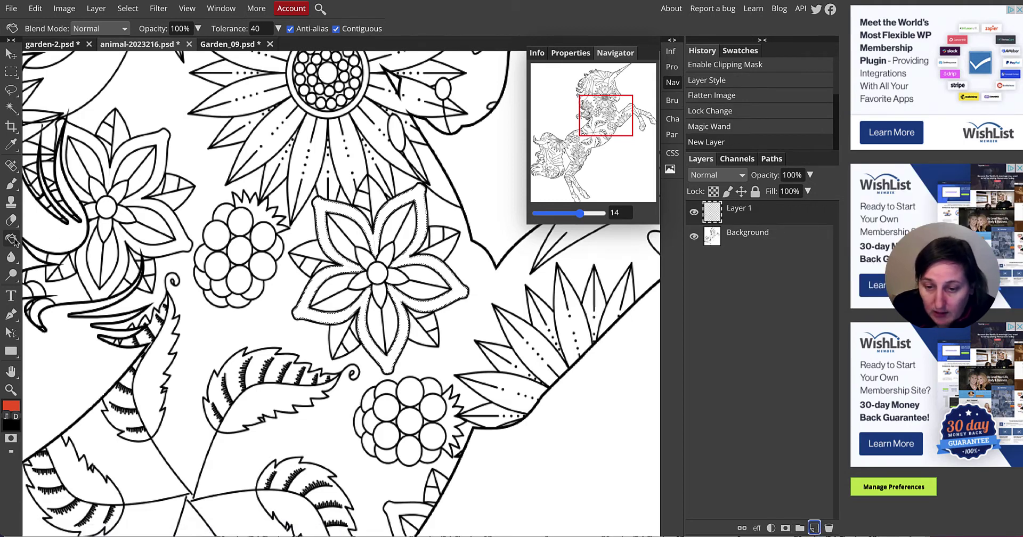
click(339, 214)
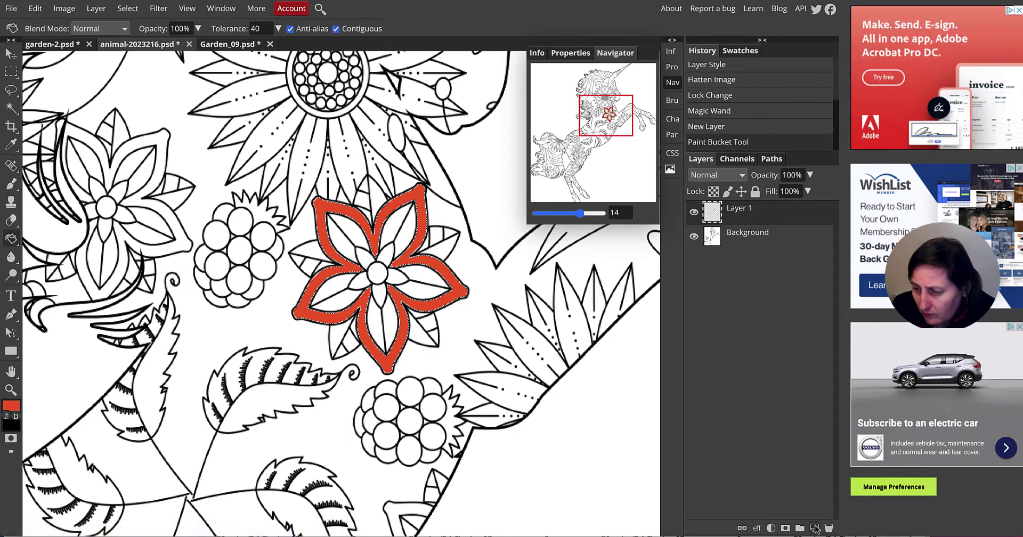
- Add Layer 2, then Magic Wand the small leaves left of the flower on Background
click(814, 528)
click(737, 258)
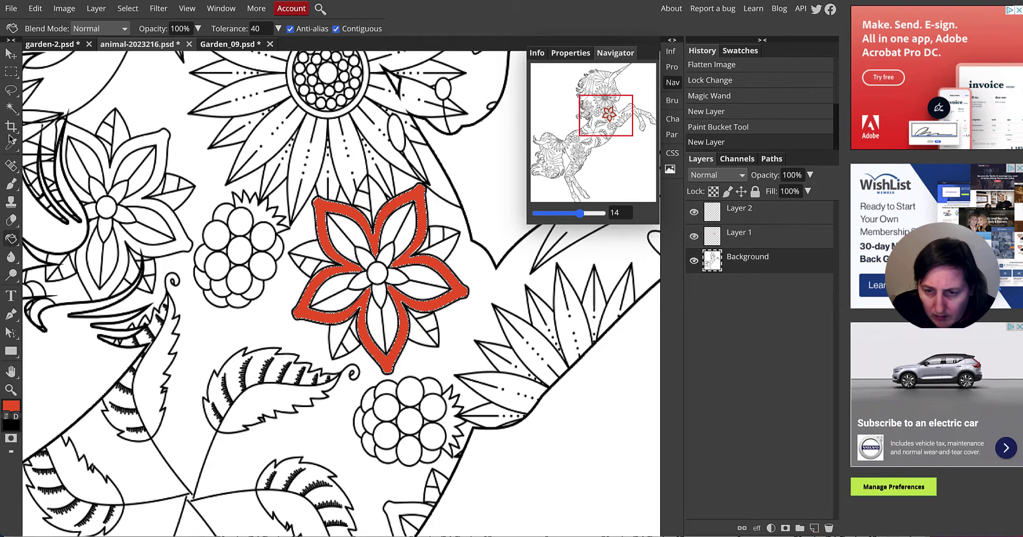
click(11, 107)
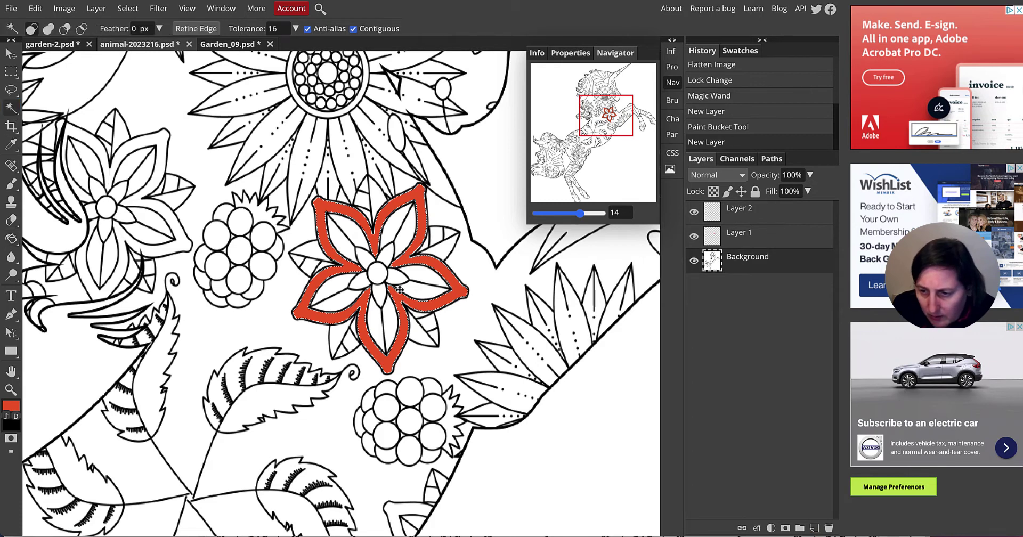
click(313, 256)
key(shift)
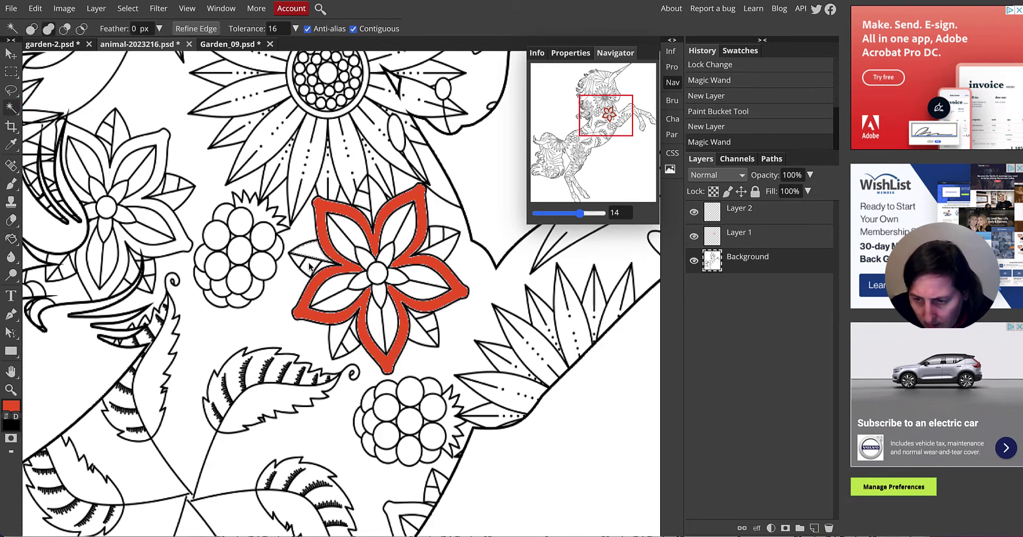
shift+click(306, 266)
shift+click(308, 264)
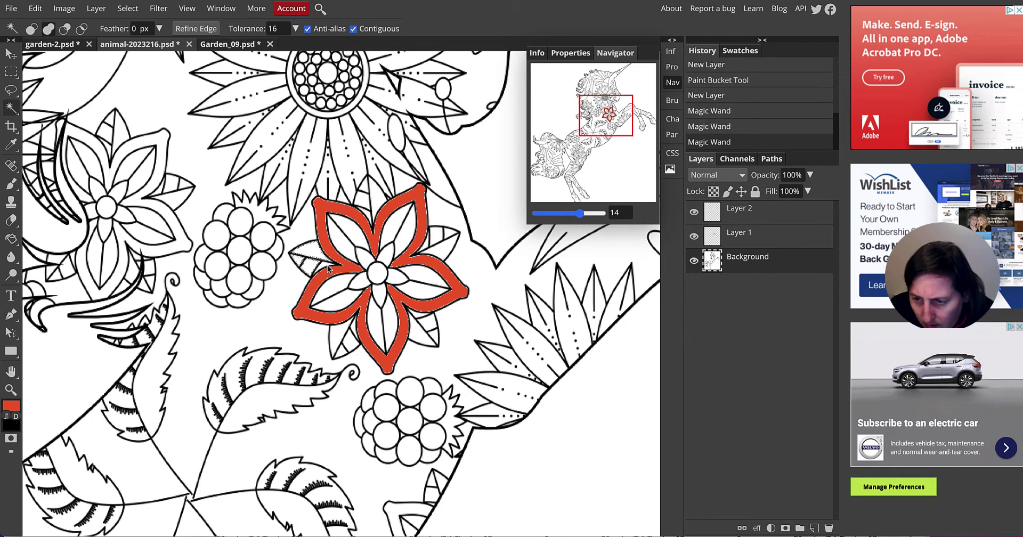
shift+click(328, 268)
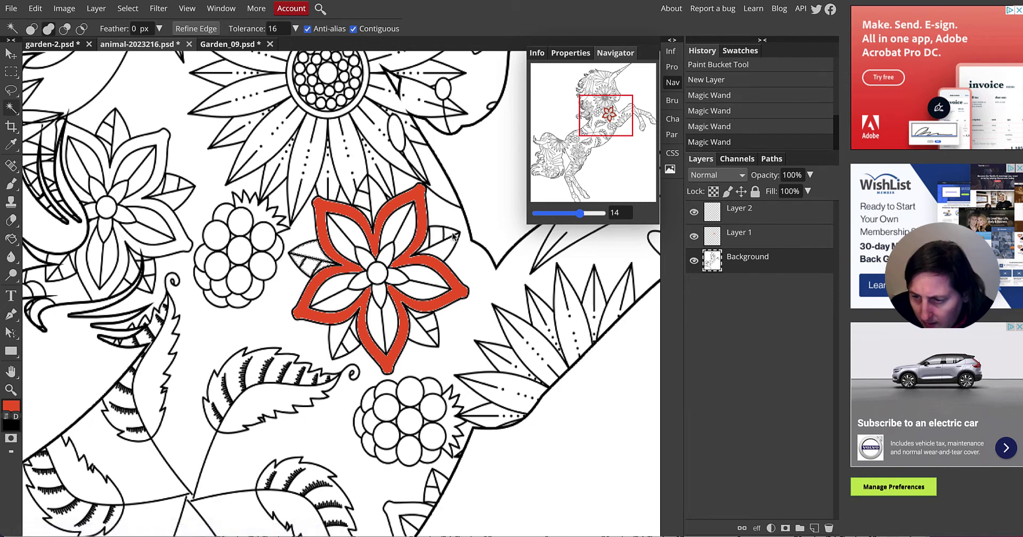
- Add the leaf sections right of and below the flower to the selection
shift+click(444, 238)
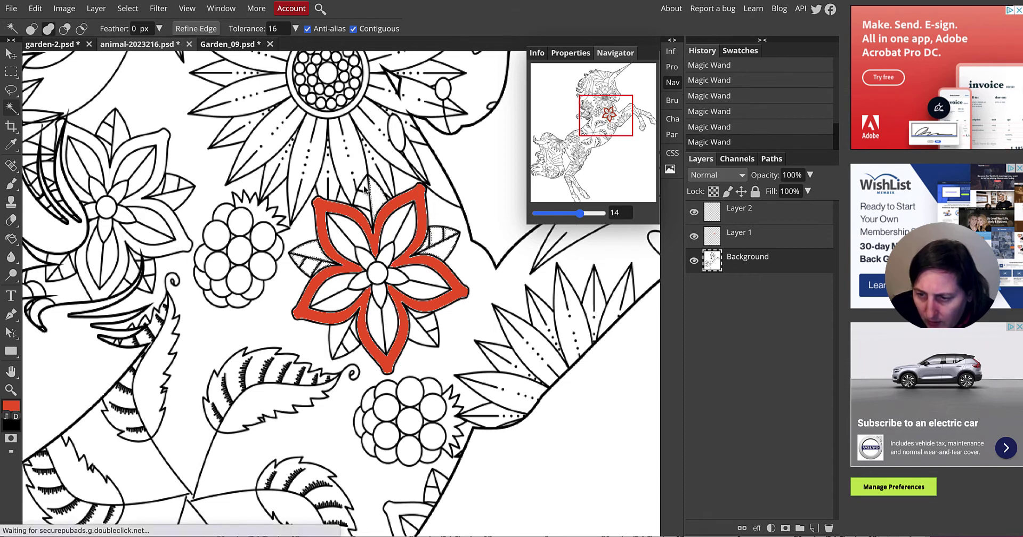
click(435, 341)
click(425, 318)
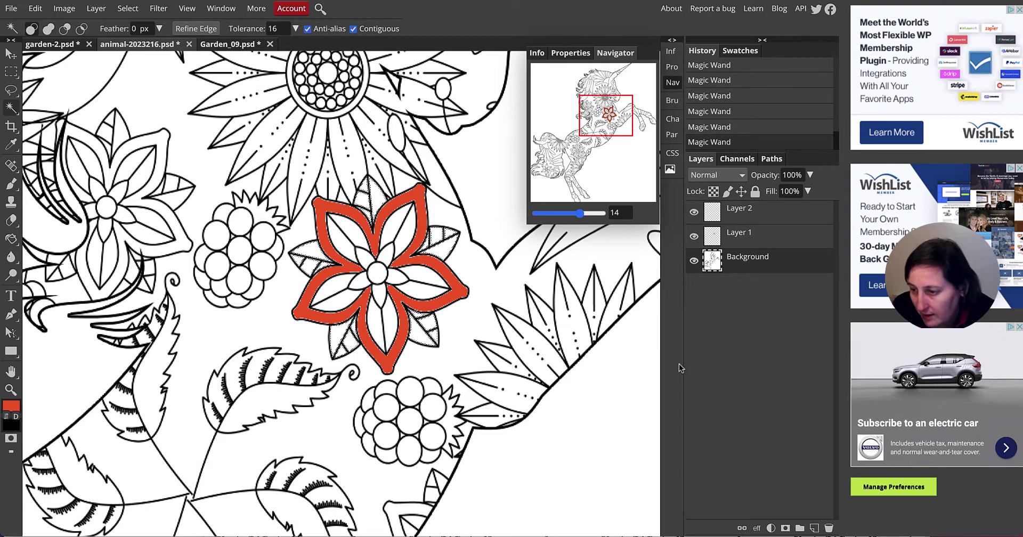
- Fill the selected leaves with light green 39e739 on Layer 2
click(751, 212)
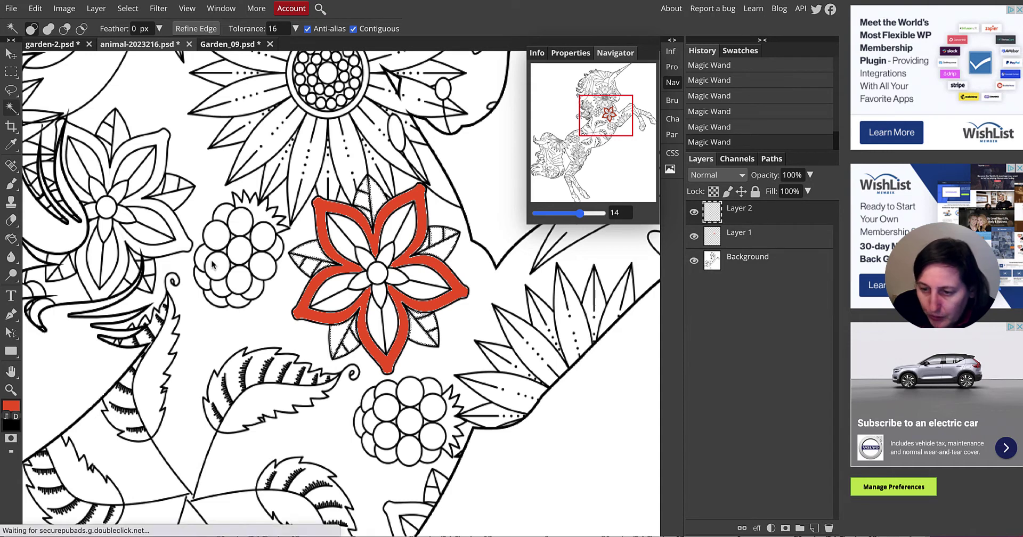
click(12, 407)
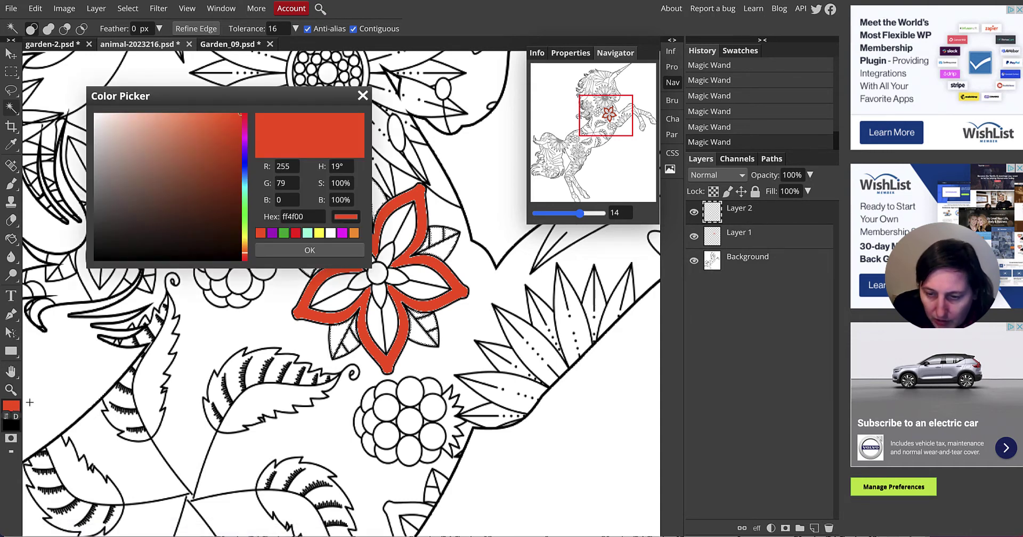
click(285, 234)
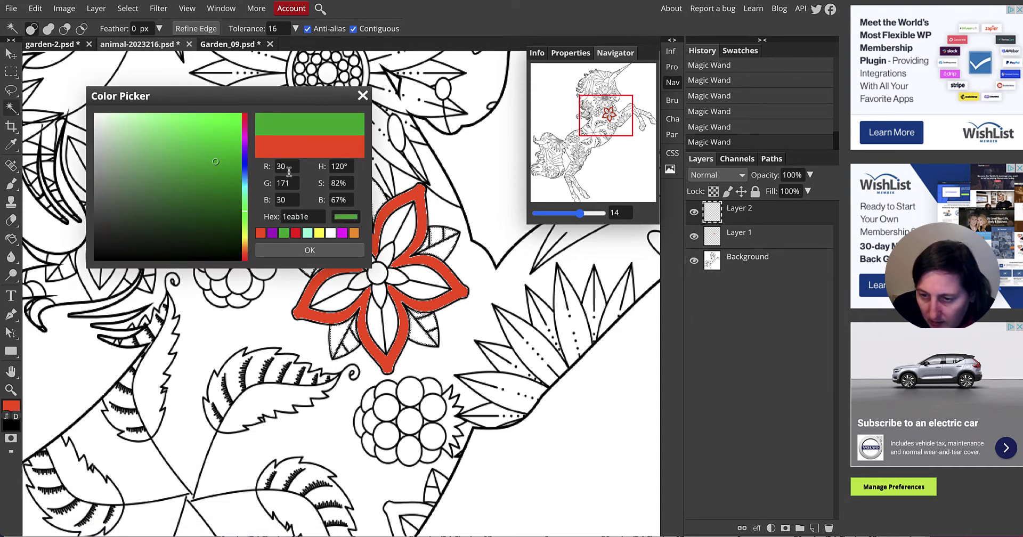
mouse_move(219, 158)
mouse_down()
mouse_move(221, 120)
mouse_move(205, 128)
mouse_up()
click(334, 250)
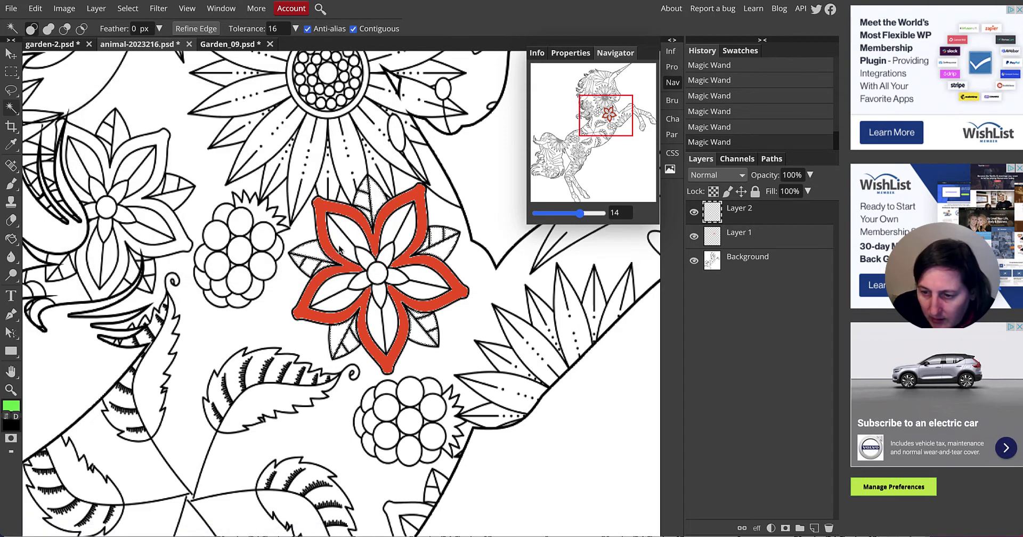
click(10, 238)
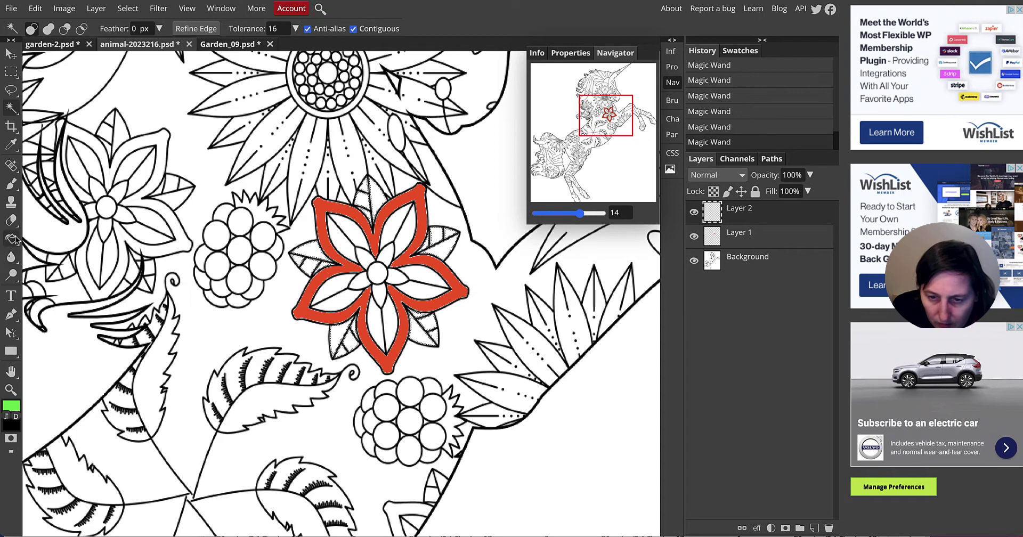
click(313, 254)
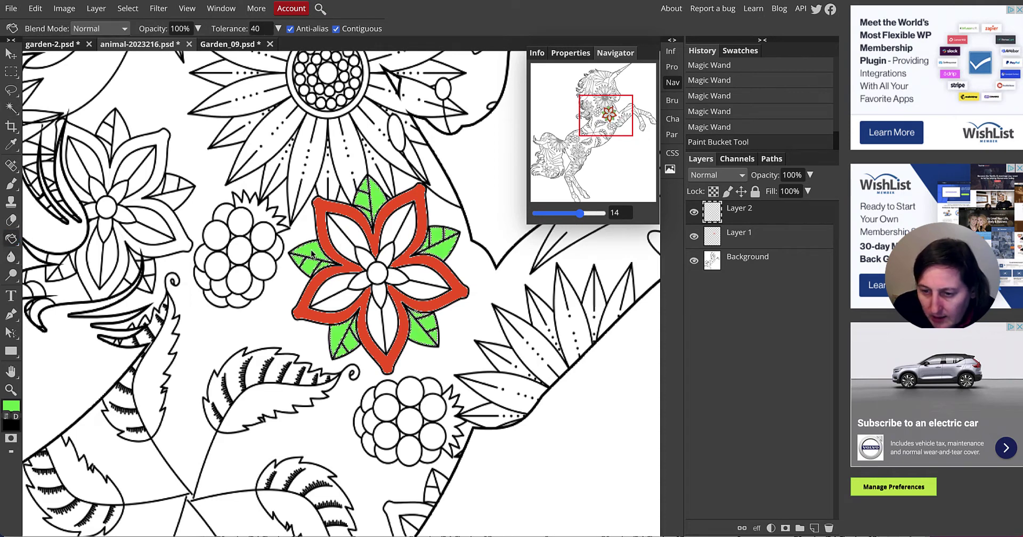
scroll(475, 233, up, 1)
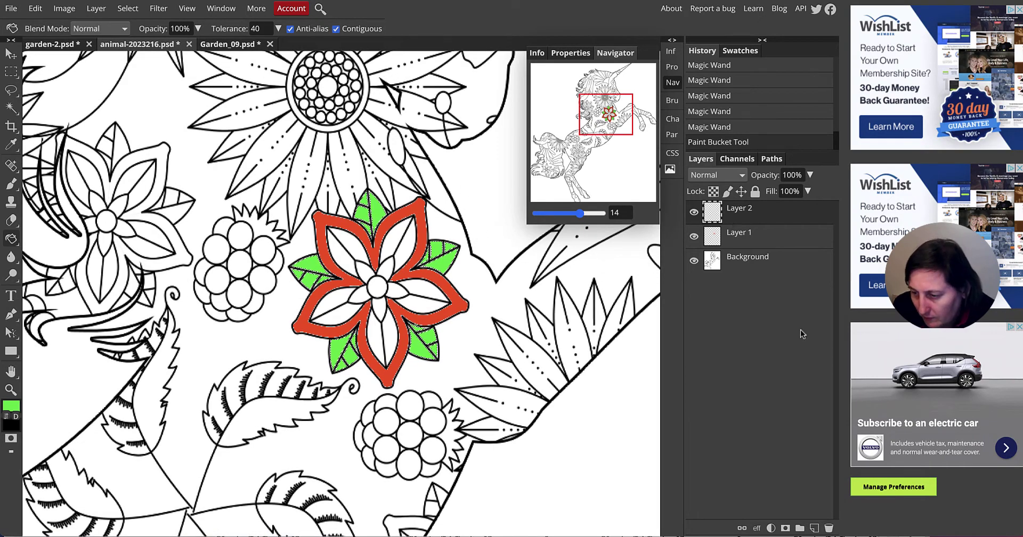
- Add Layer 3 and try selecting the white petals, then switch to the Background layer
click(814, 528)
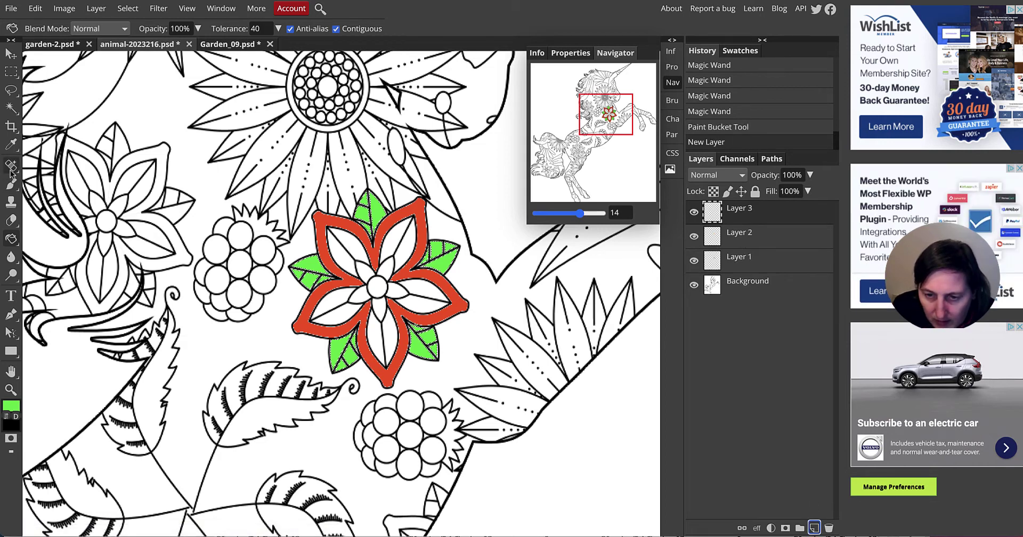
click(10, 107)
click(348, 254)
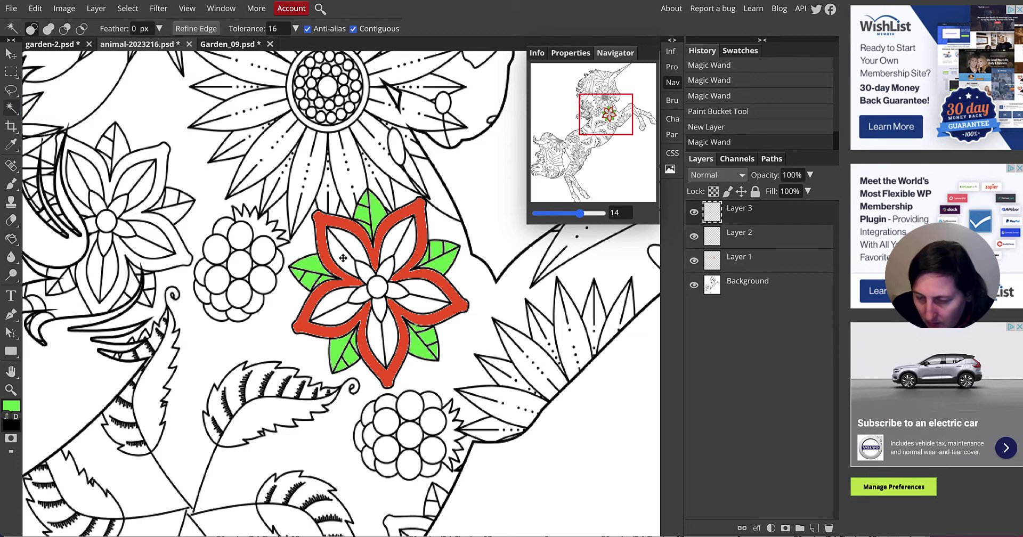
click(346, 255)
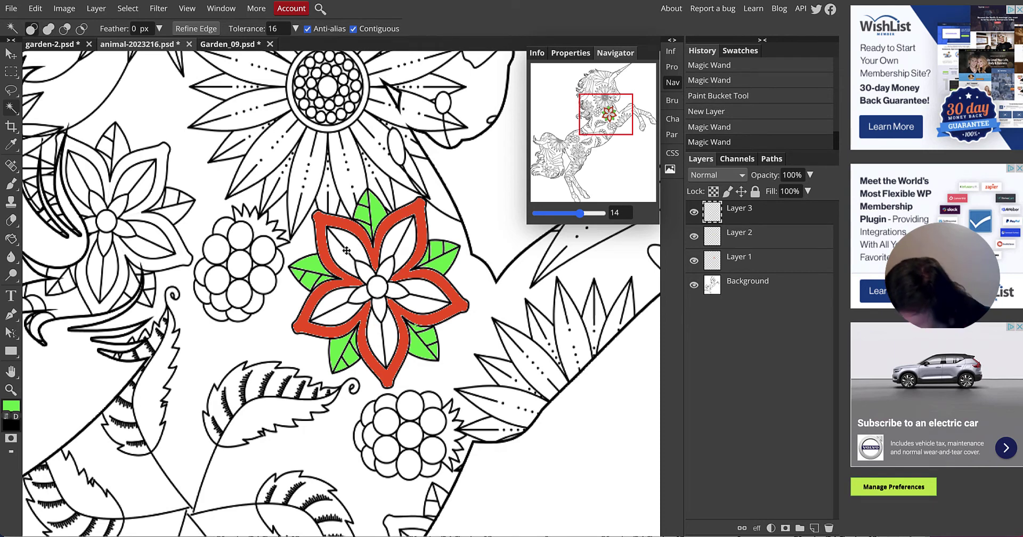
key(ctrl+d)
shift+click(337, 259)
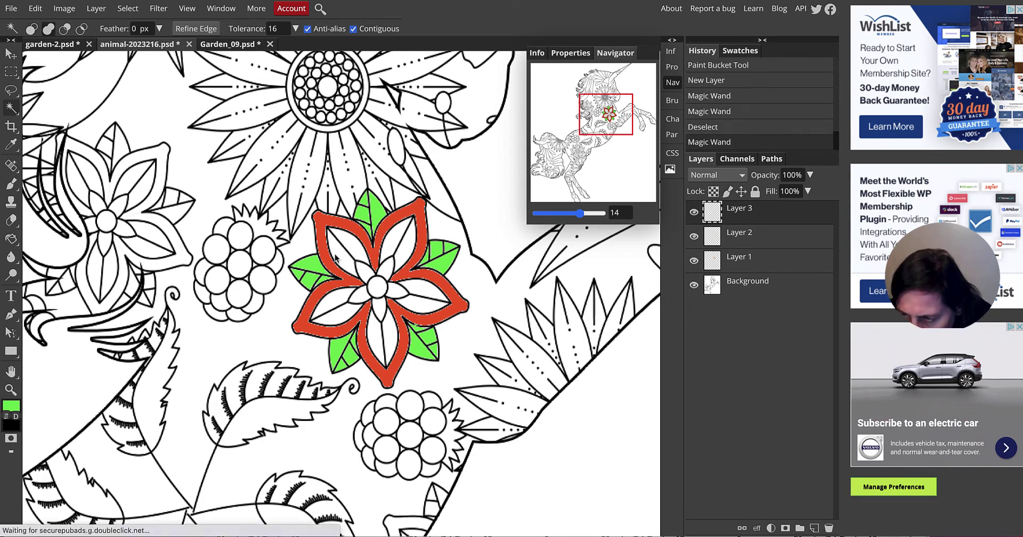
click(756, 285)
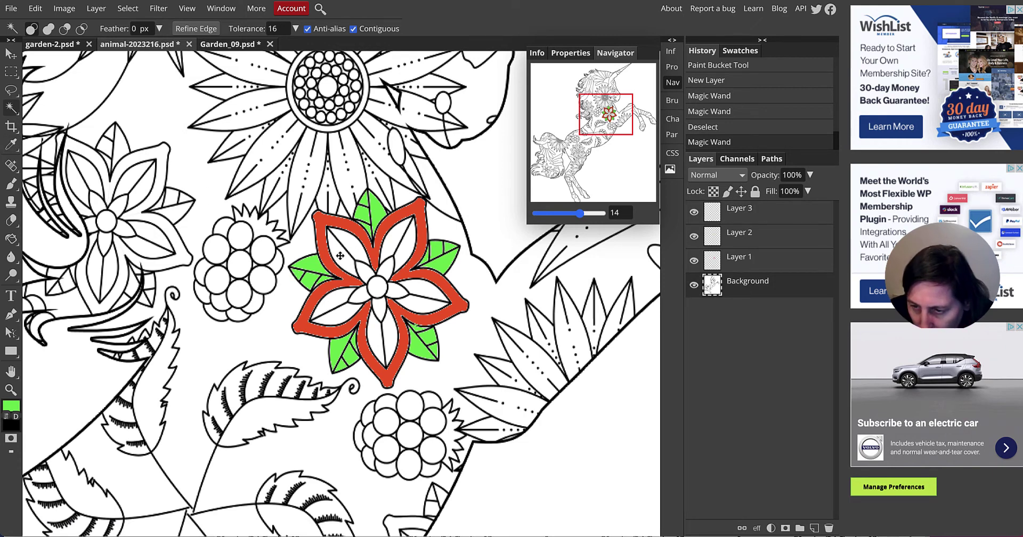
- On Background, Magic Wand-select the seven white petal areas of the red-outlined flower
drag(341, 256, 342, 257)
key(ctrl+d)
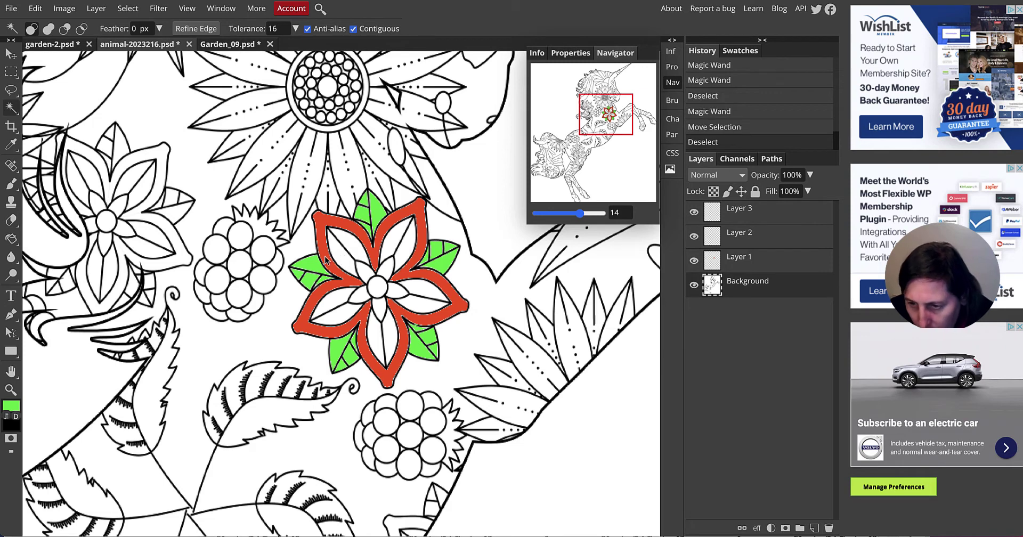
click(342, 257)
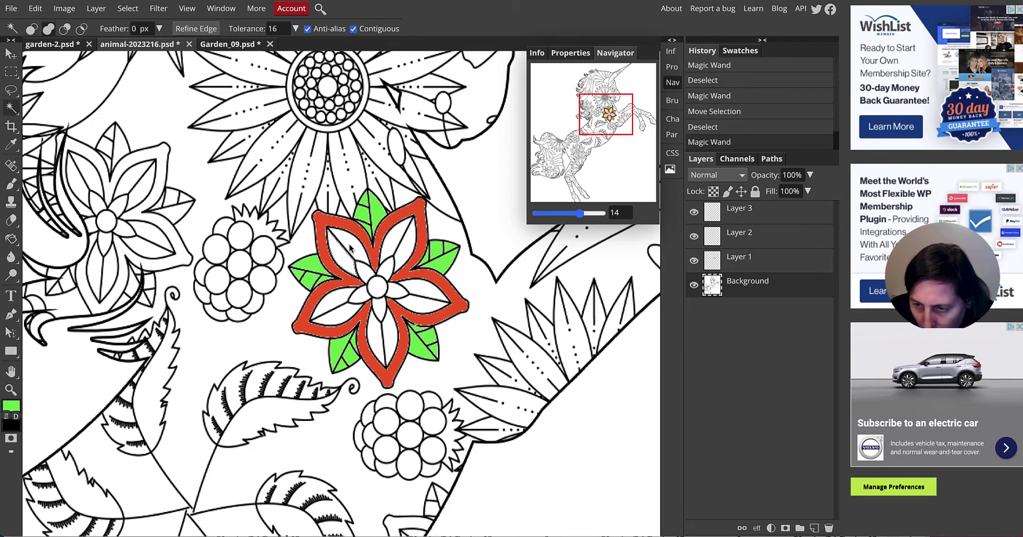
click(350, 246)
click(392, 244)
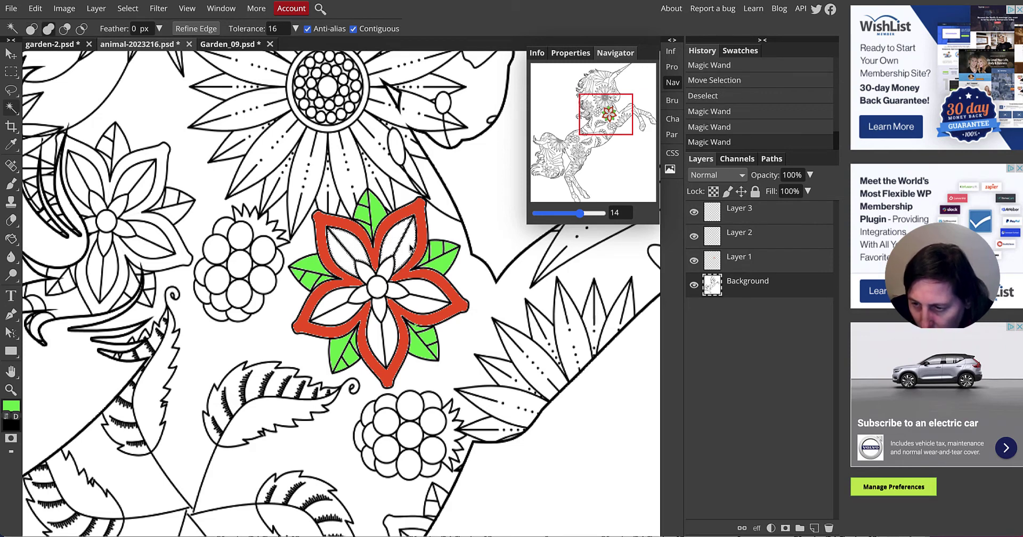
click(410, 246)
click(422, 288)
click(418, 315)
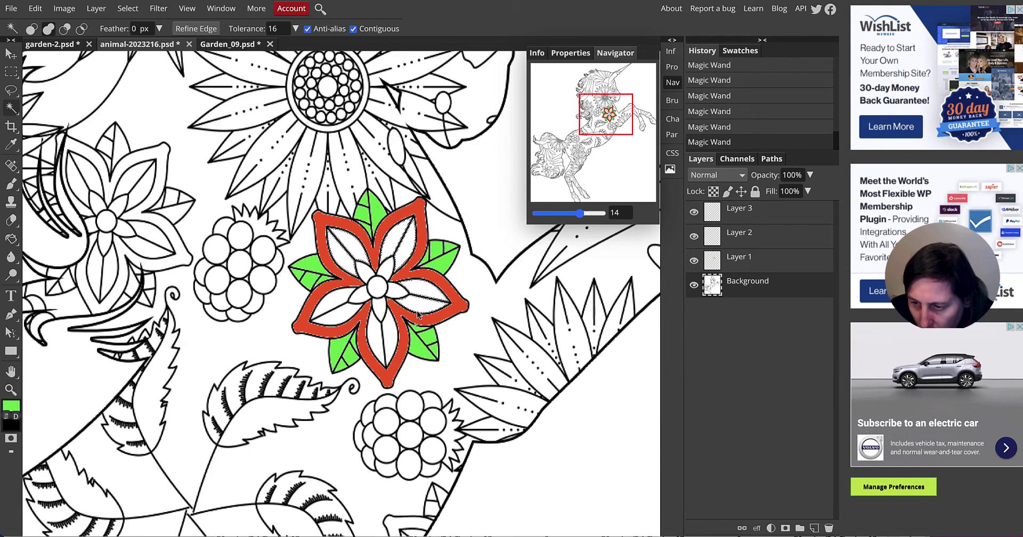
click(392, 336)
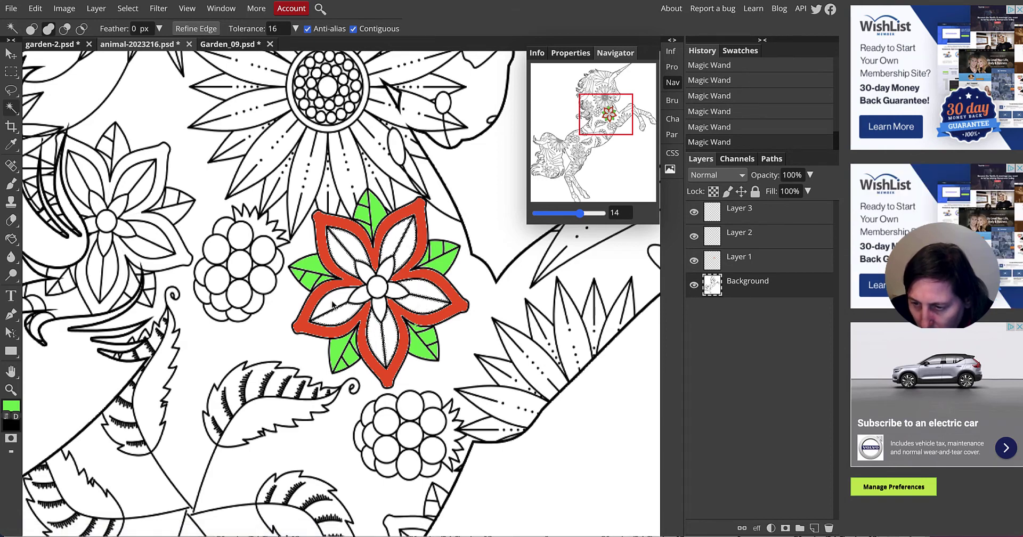
- Make Layer 3 active and set the foreground colour to a lighter orange-red
click(771, 215)
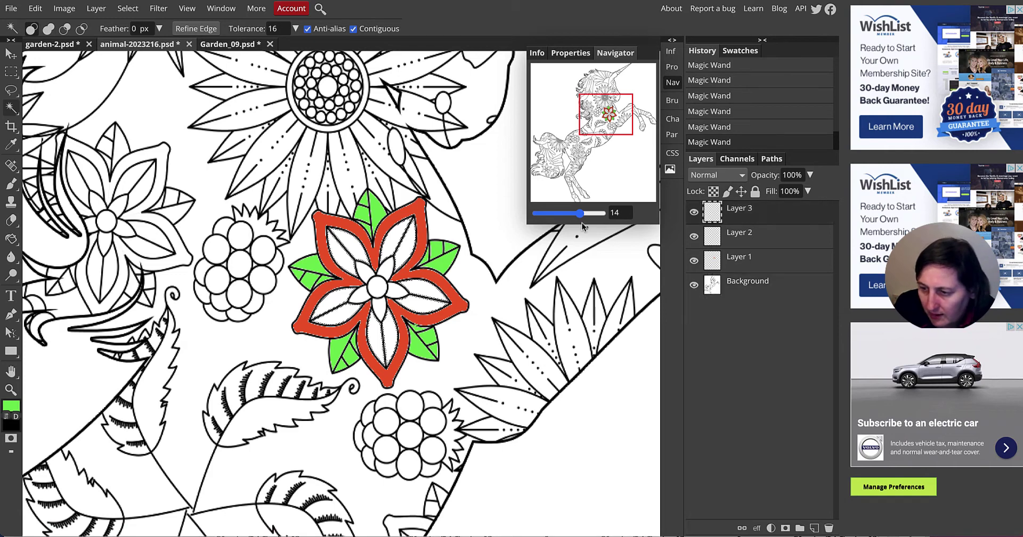
click(11, 407)
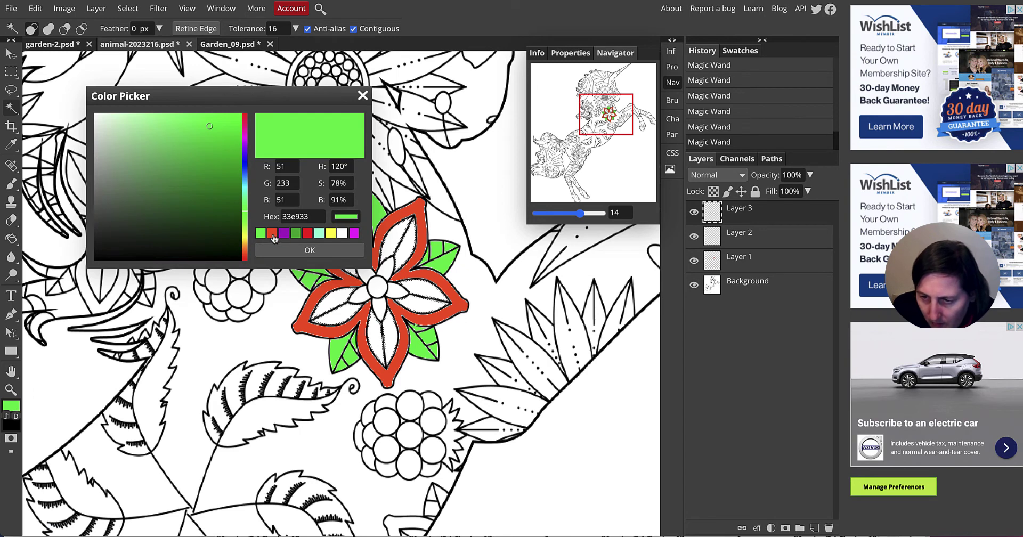
click(272, 233)
drag(238, 116, 207, 111)
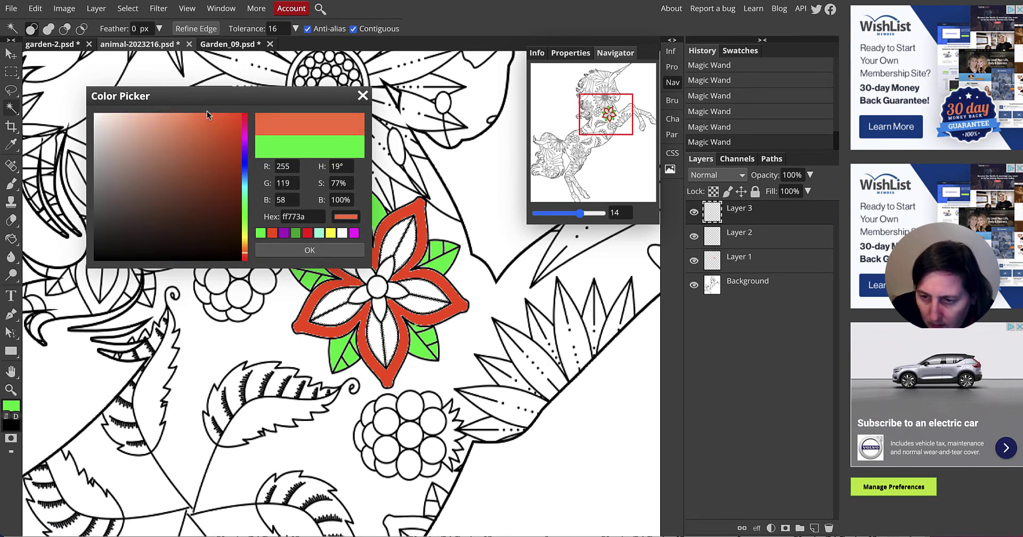
click(309, 250)
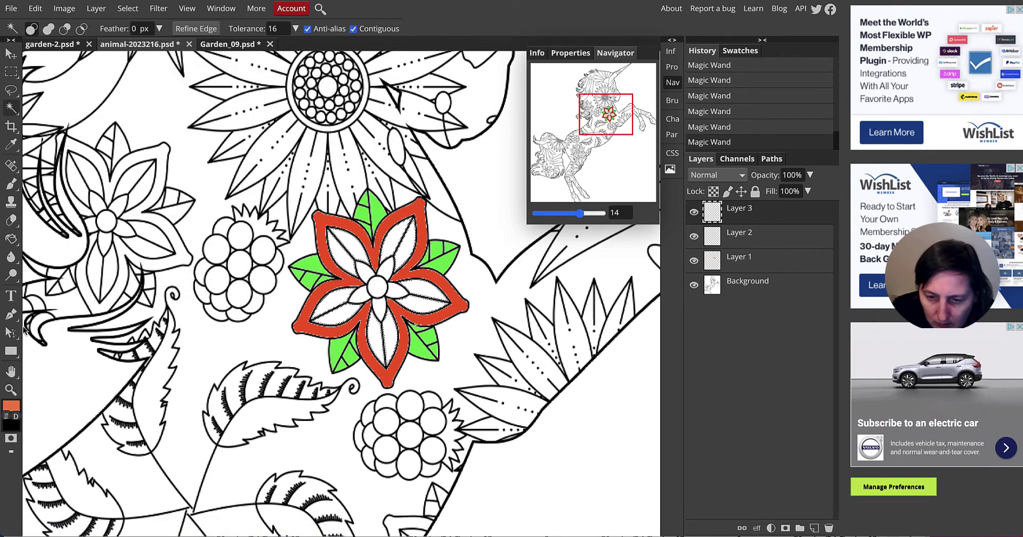
- Paint Bucket the selected petals orange on Layer 3
click(11, 238)
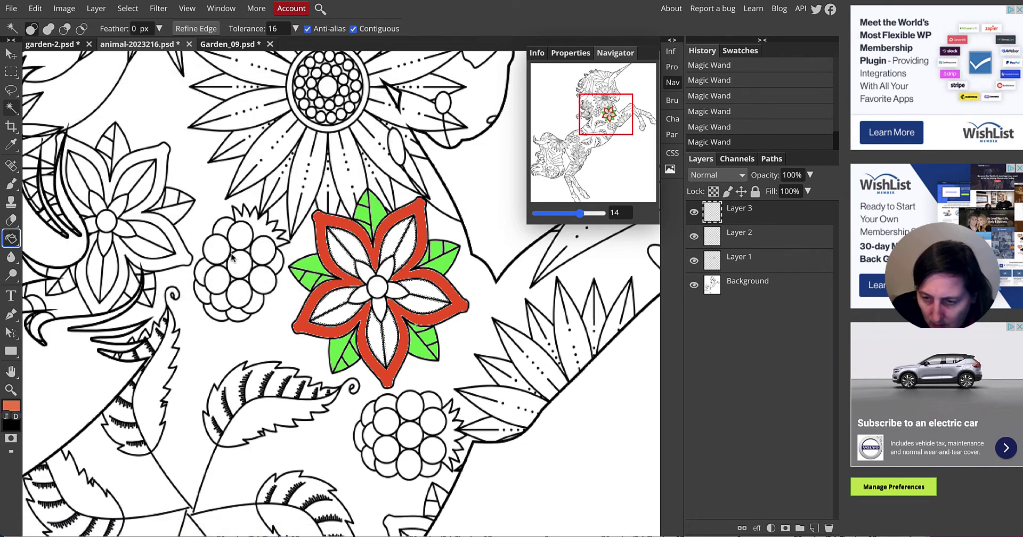
click(345, 263)
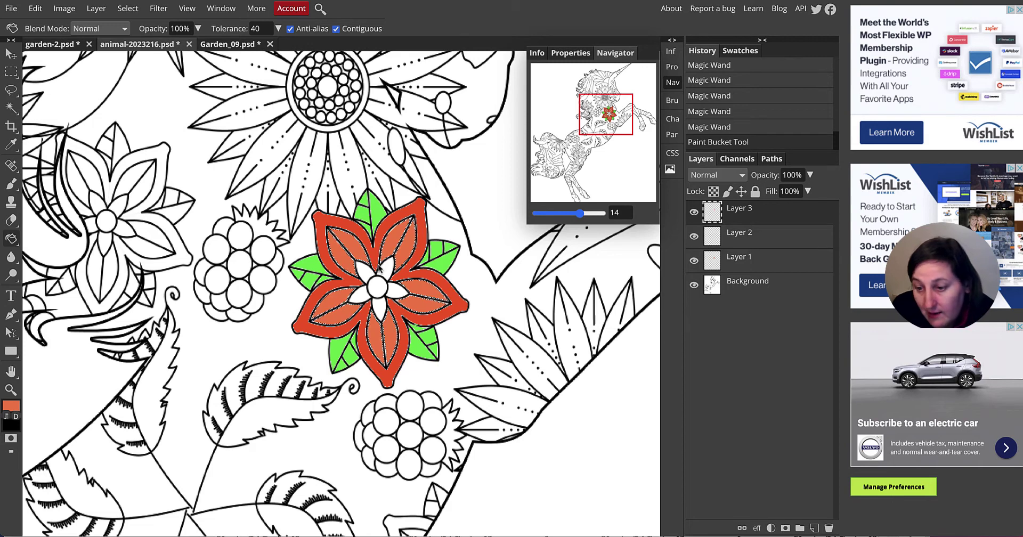
click(748, 286)
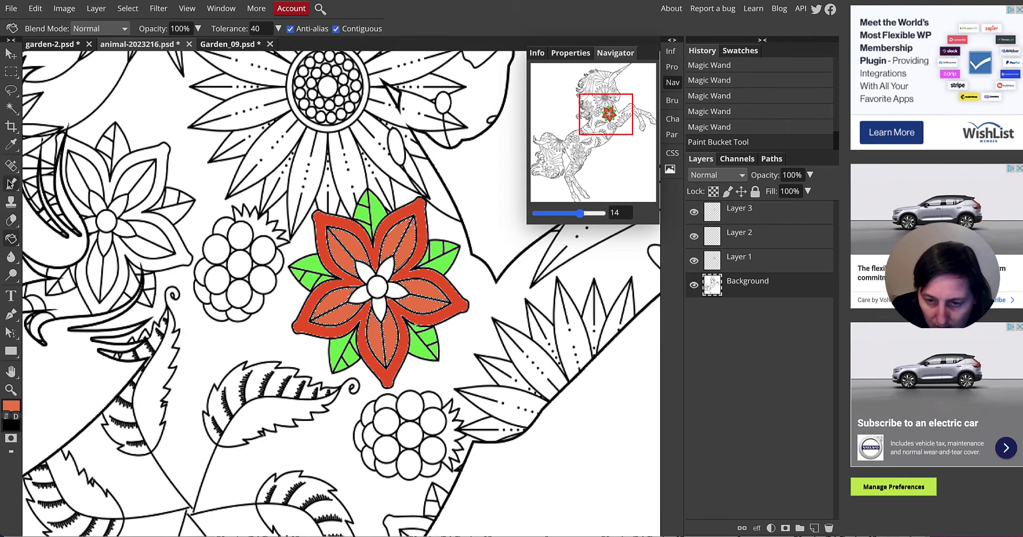
click(10, 108)
- Select the white inner petal areas around the flower centre and add a new Layer 4
shift+click(384, 274)
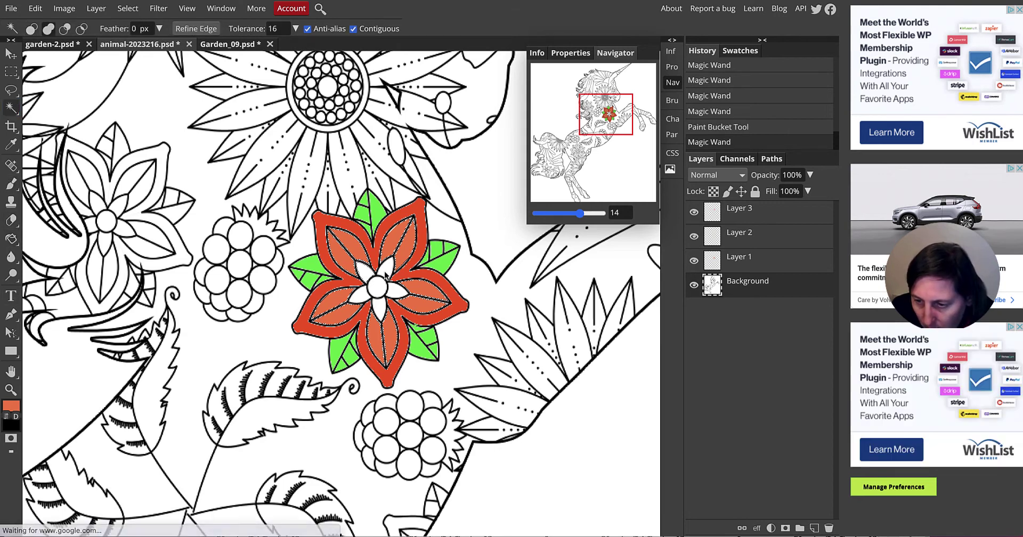
click(388, 284)
click(386, 309)
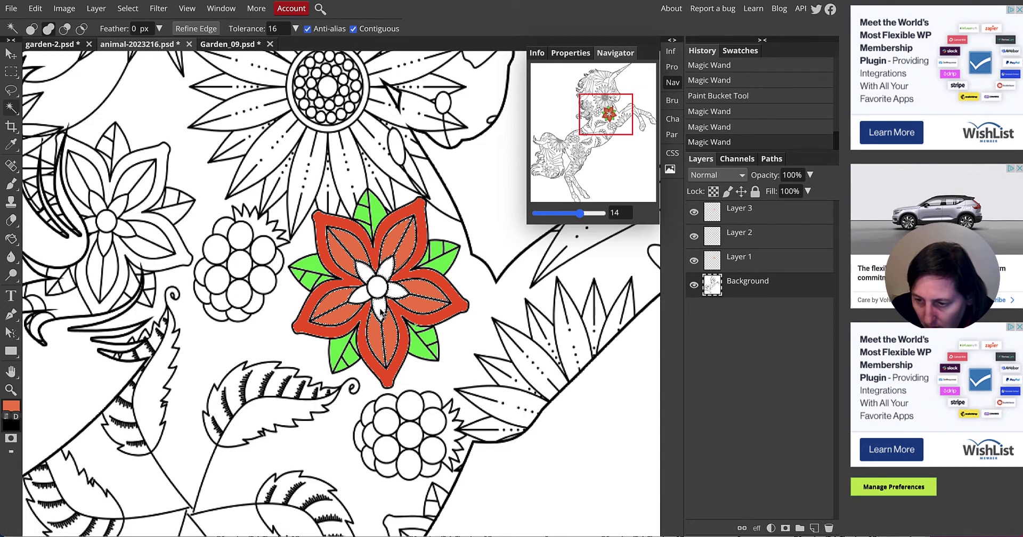
click(367, 303)
shift+click(366, 302)
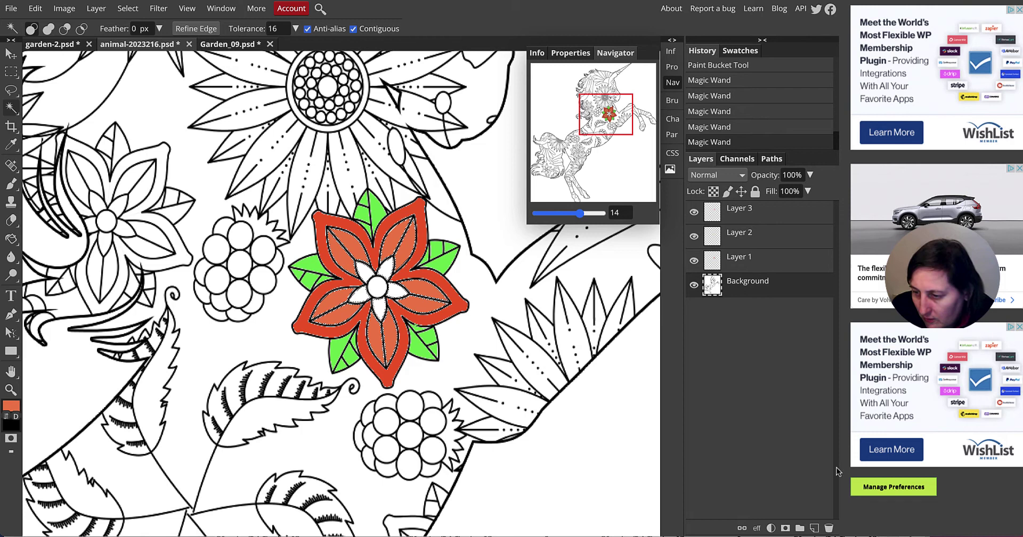
click(814, 527)
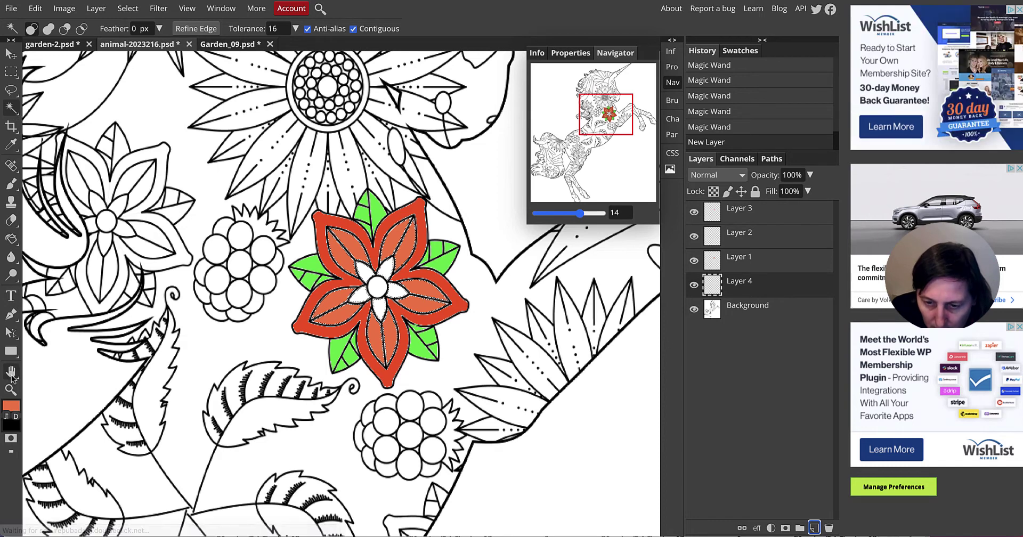
- Lighten the orange paint colour and fill the inner petals with it
click(10, 406)
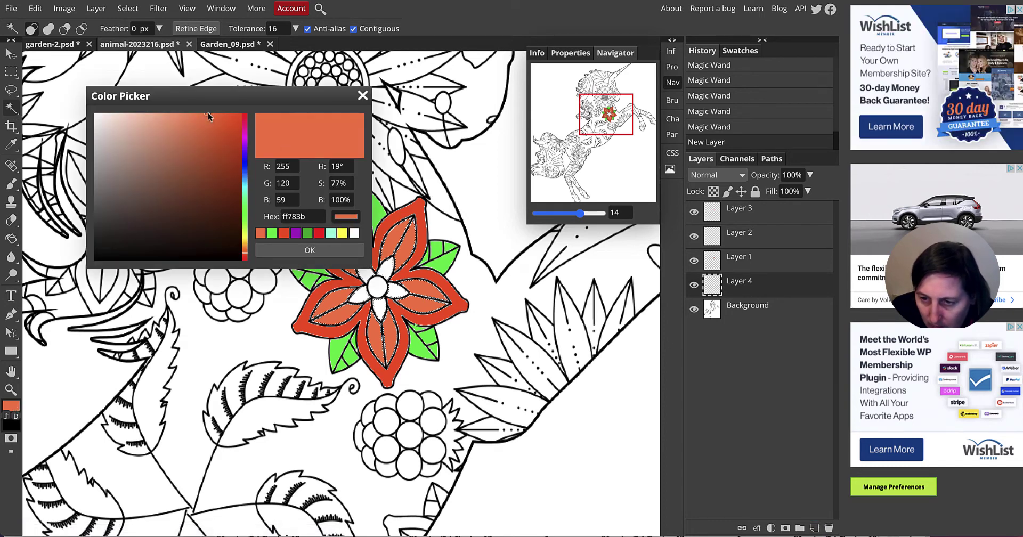
drag(207, 112, 175, 111)
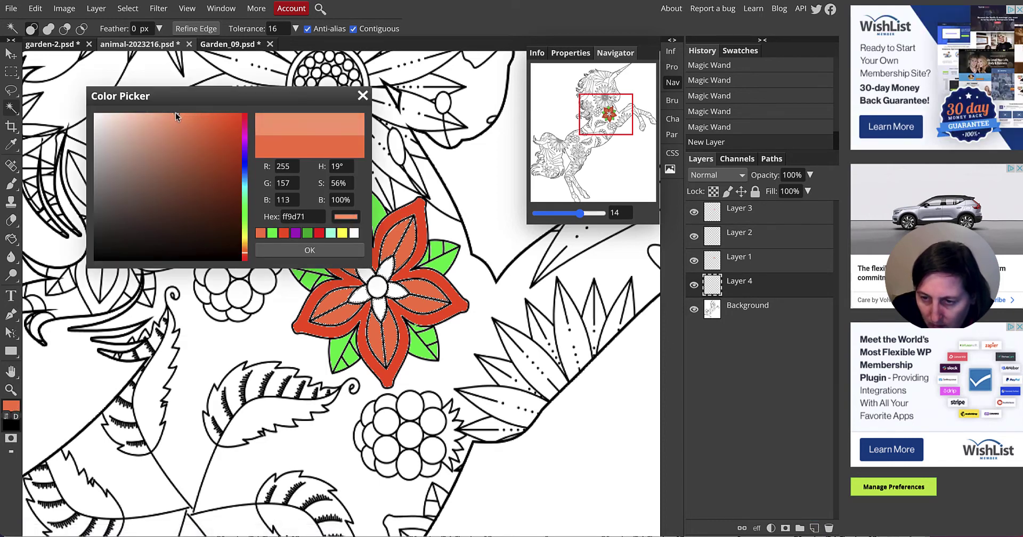
click(309, 251)
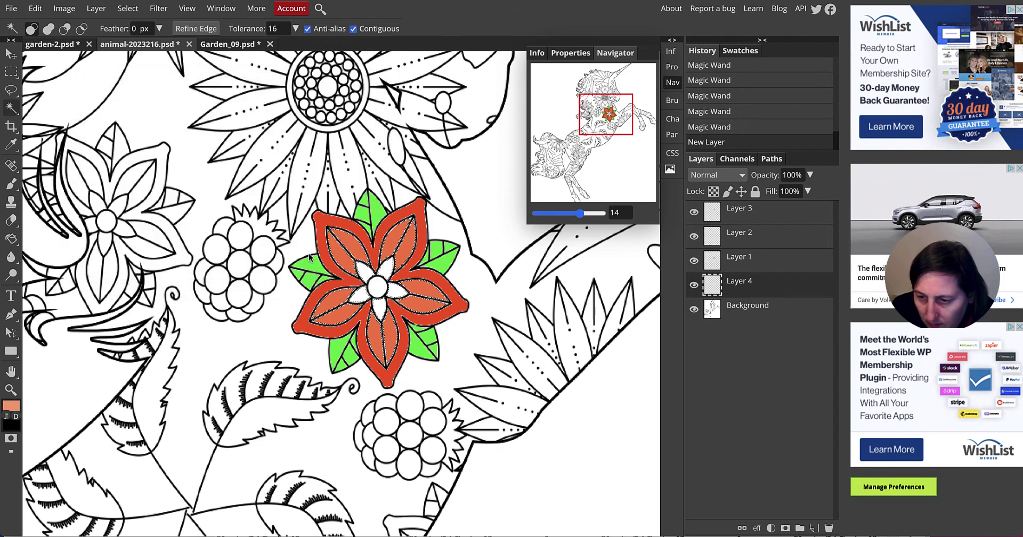
click(11, 238)
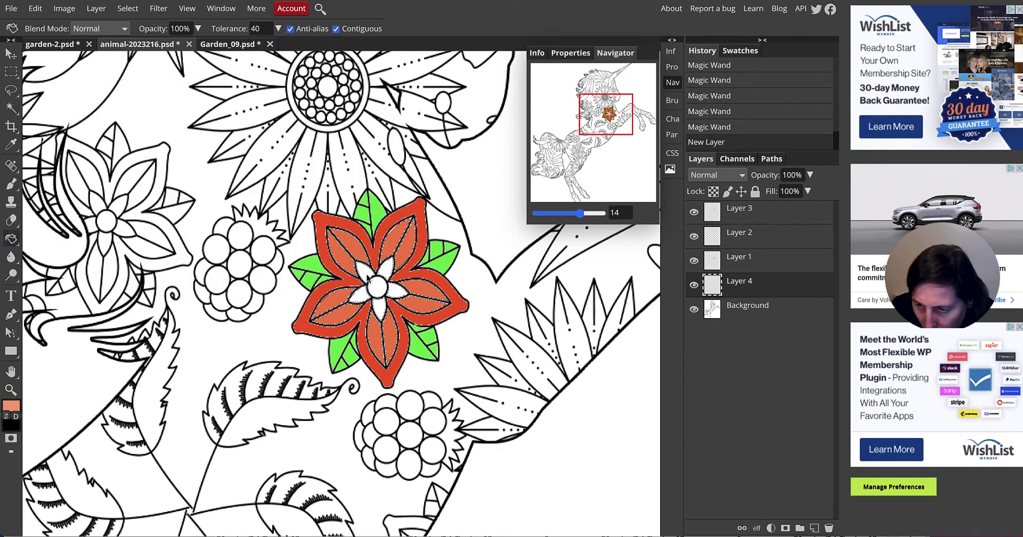
click(372, 282)
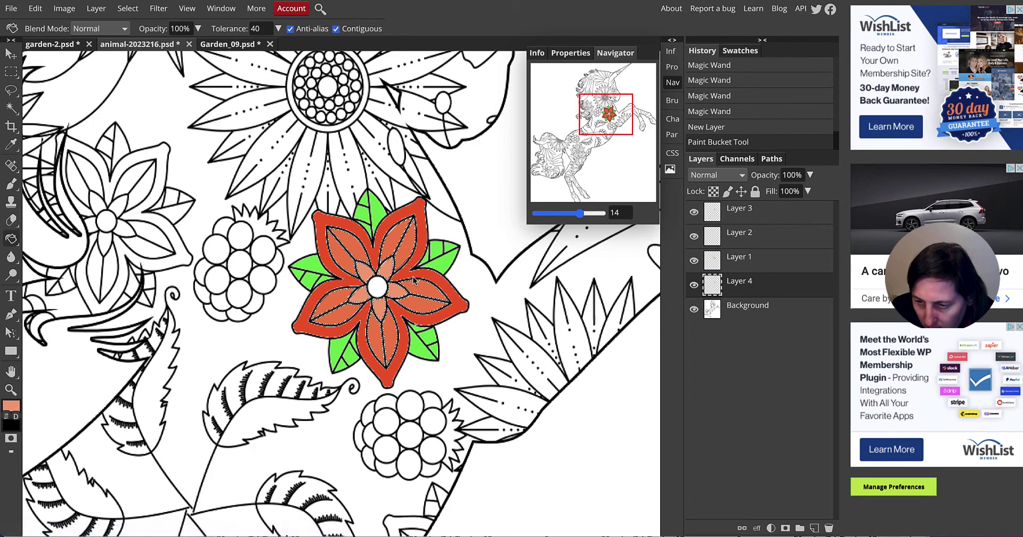
- Lighten the colour further to light salmon and fill the remaining inner petal segments
click(11, 404)
drag(172, 114, 151, 108)
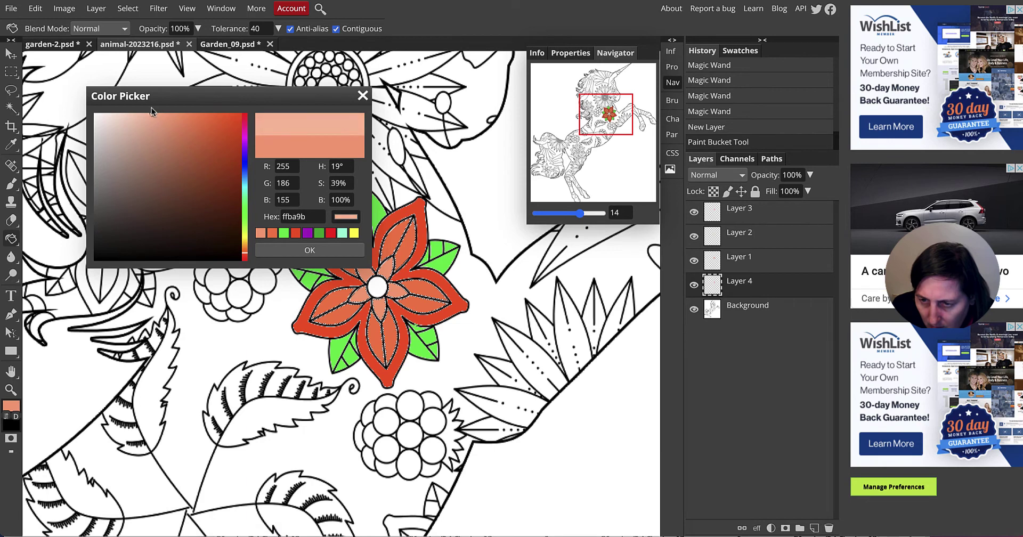
click(309, 250)
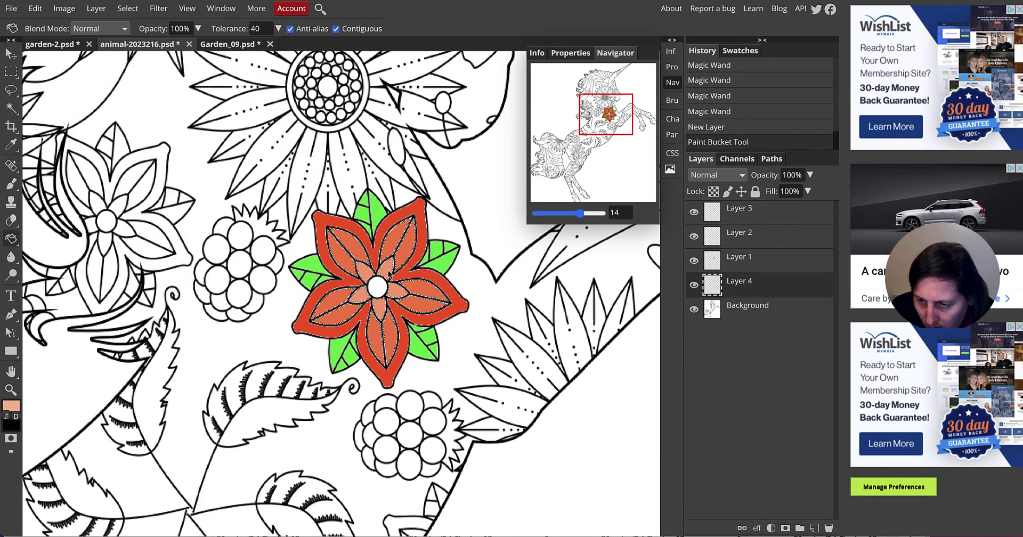
click(389, 272)
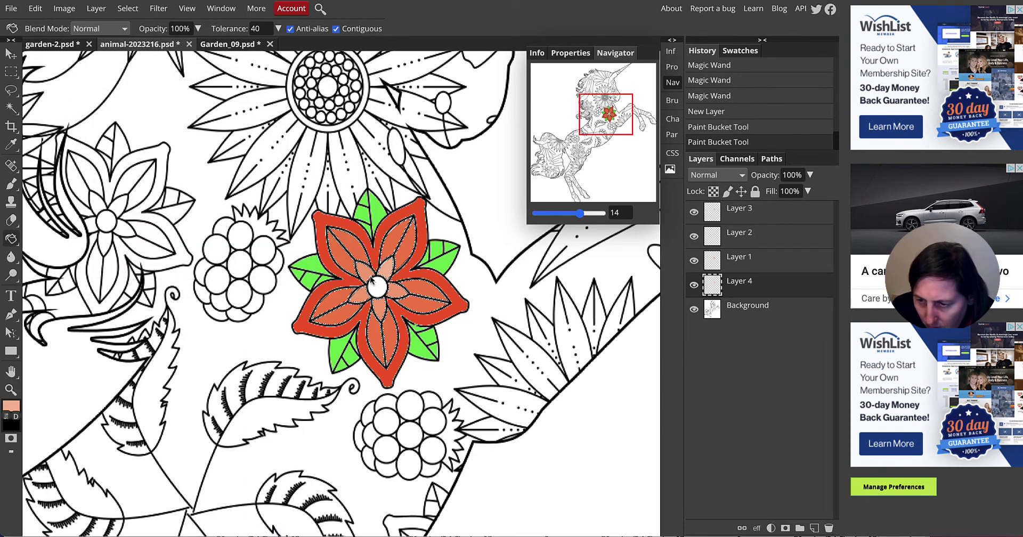
click(380, 311)
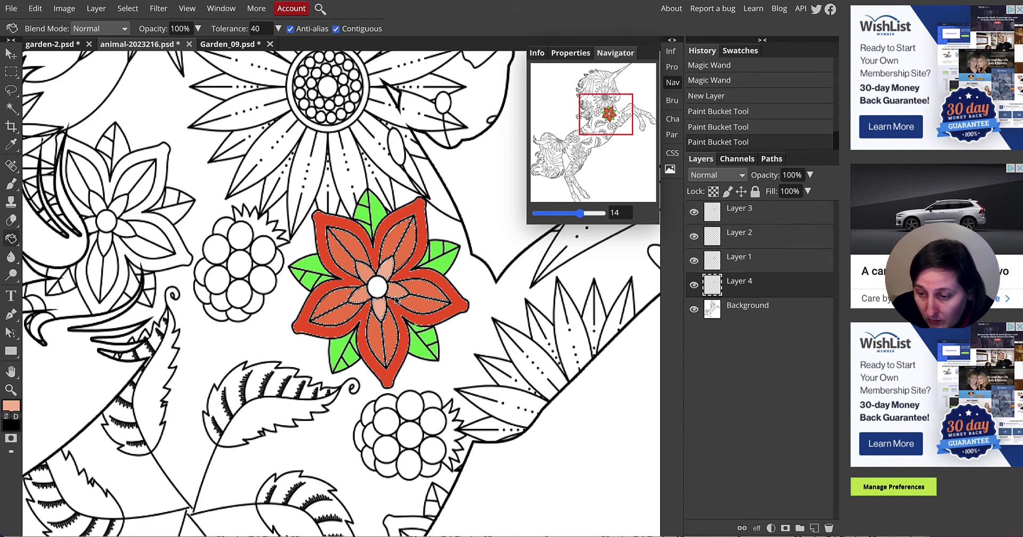
click(395, 295)
click(372, 286)
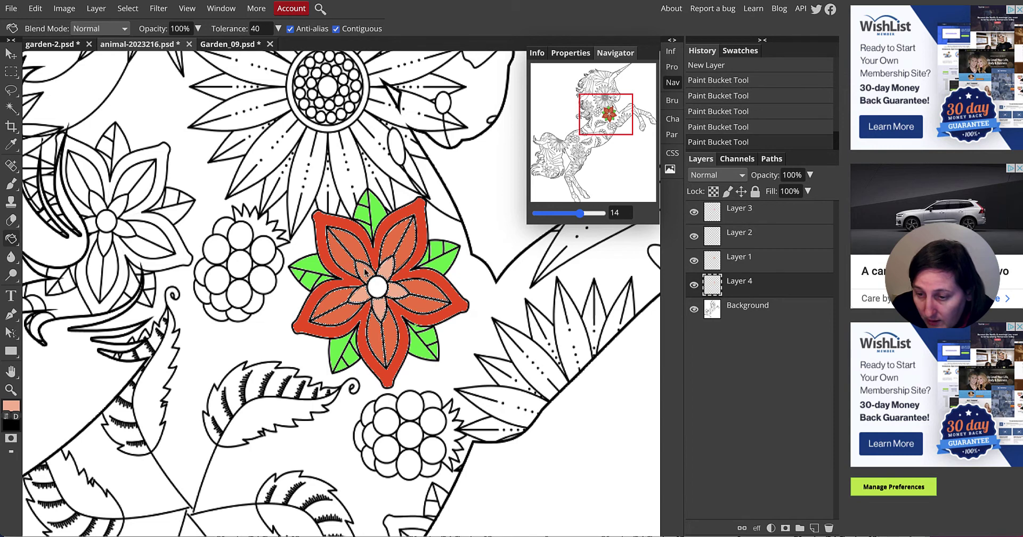
click(367, 273)
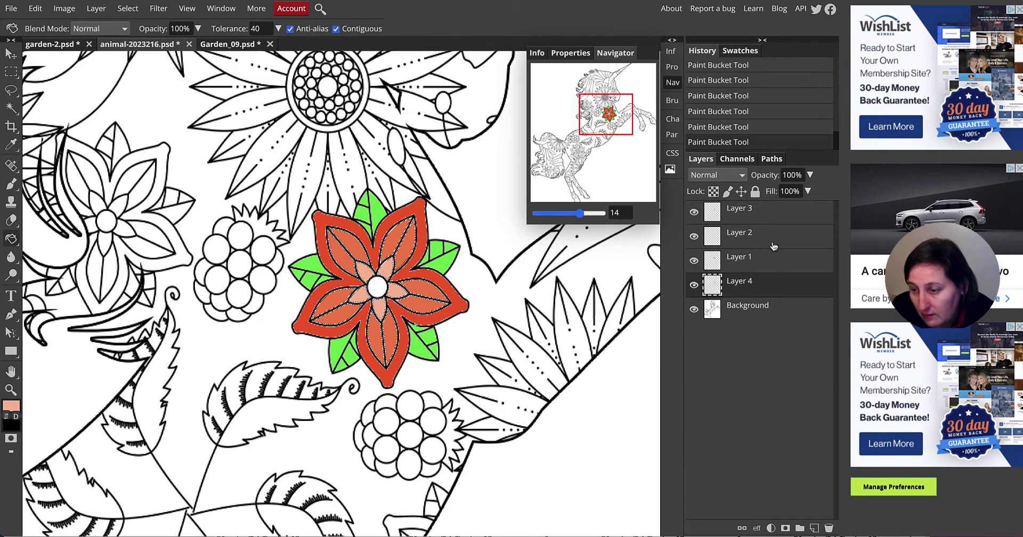
- Magic Wand-select the flower's round centre on Background and add another empty layer
click(754, 307)
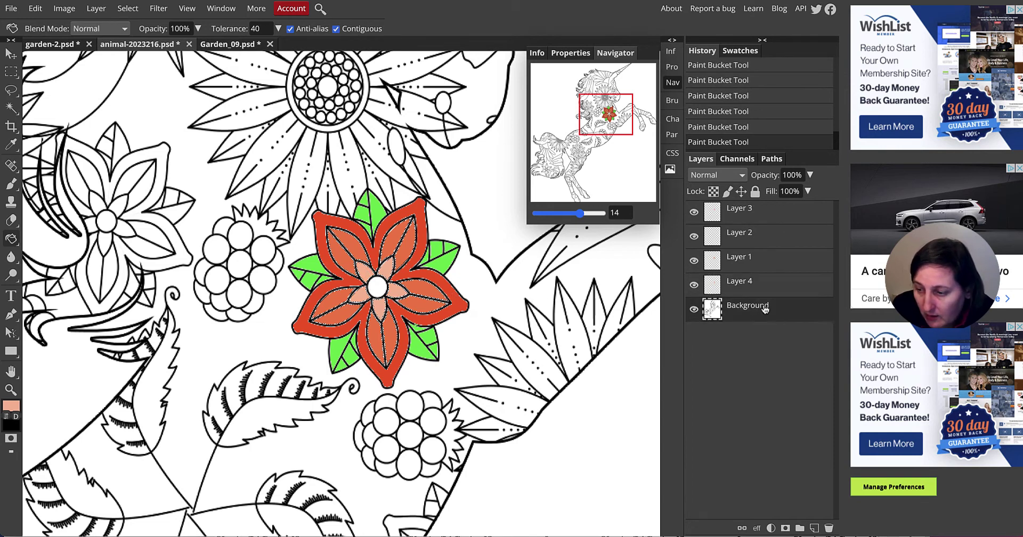
click(10, 108)
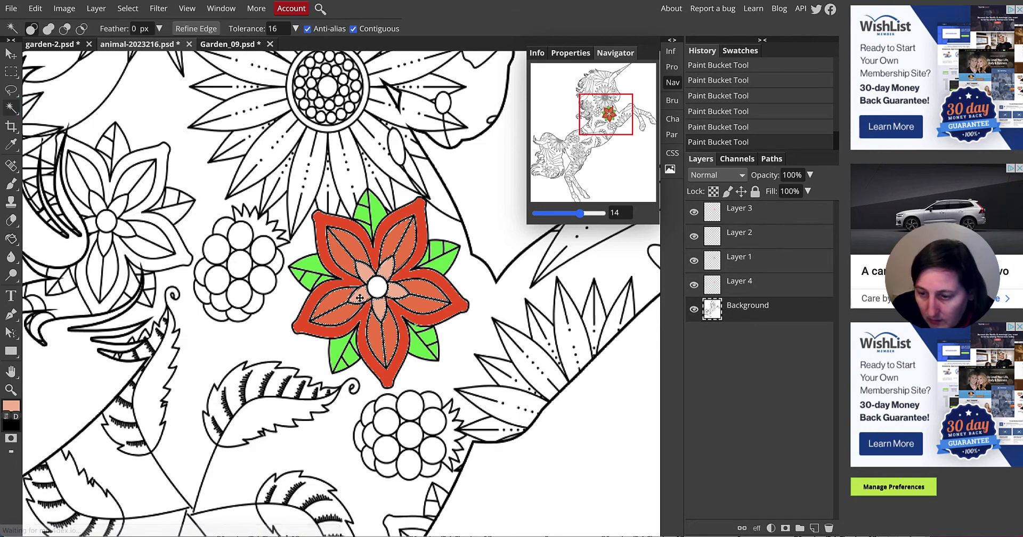
click(377, 291)
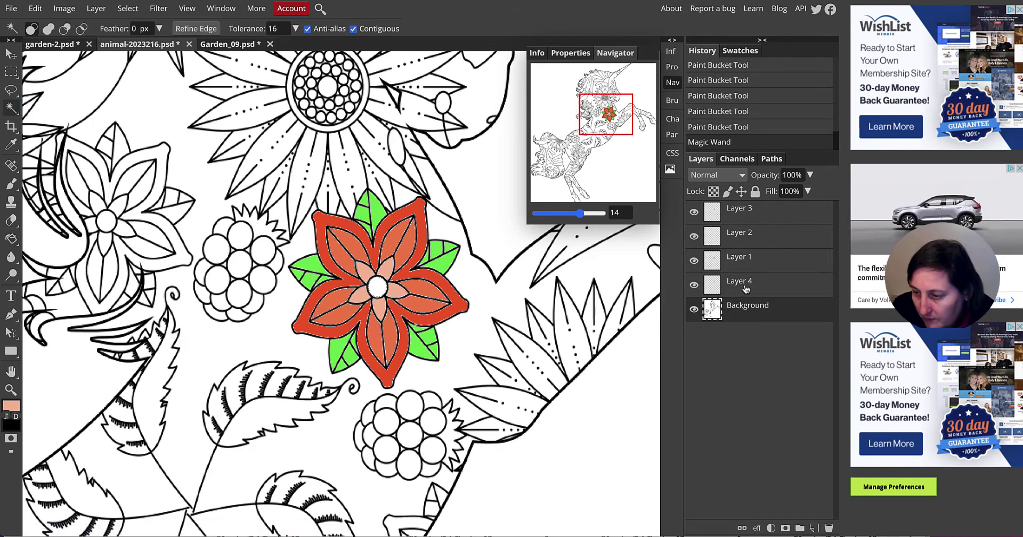
click(814, 527)
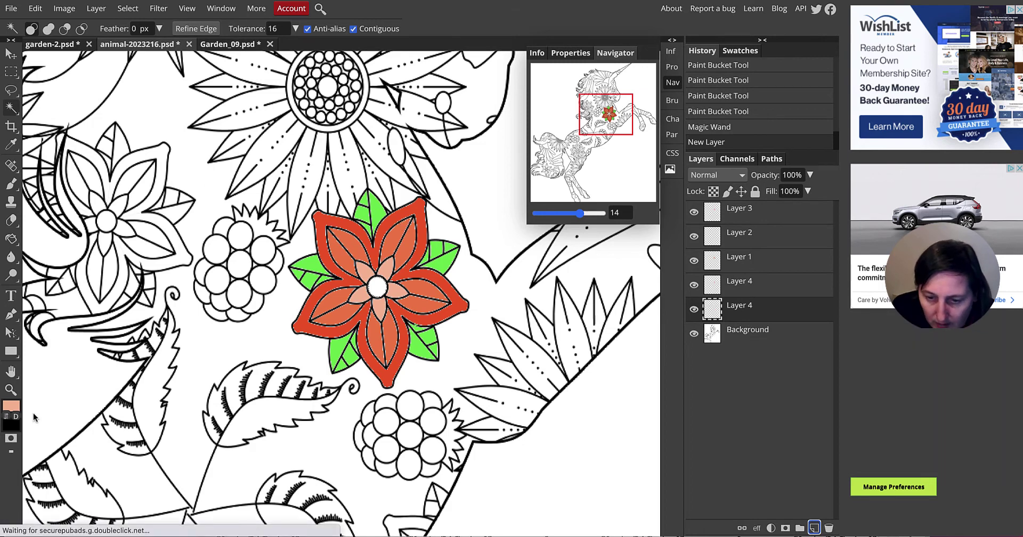
click(11, 406)
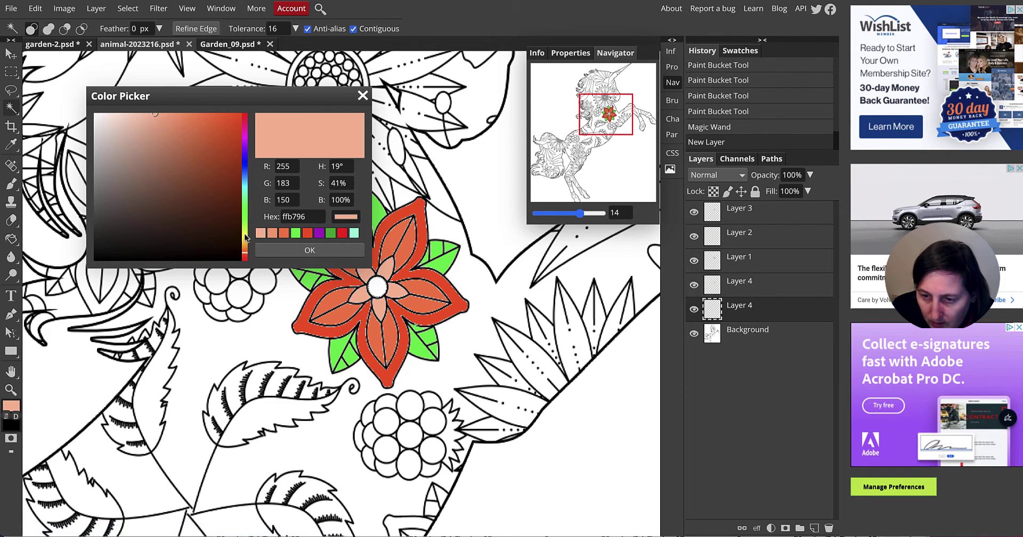
- Set the foreground colour to bright yellow ffee00
click(244, 233)
drag(159, 110, 245, 114)
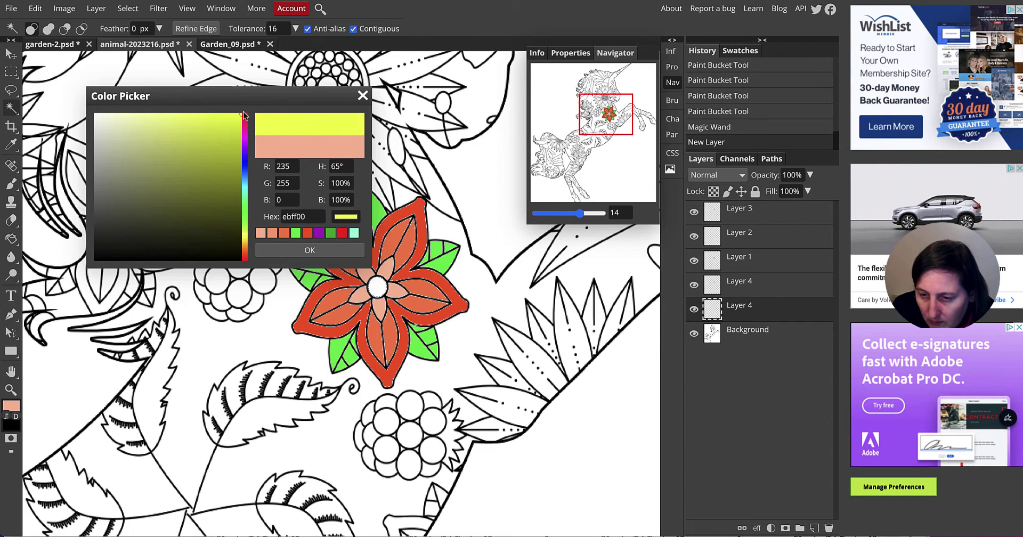
click(245, 238)
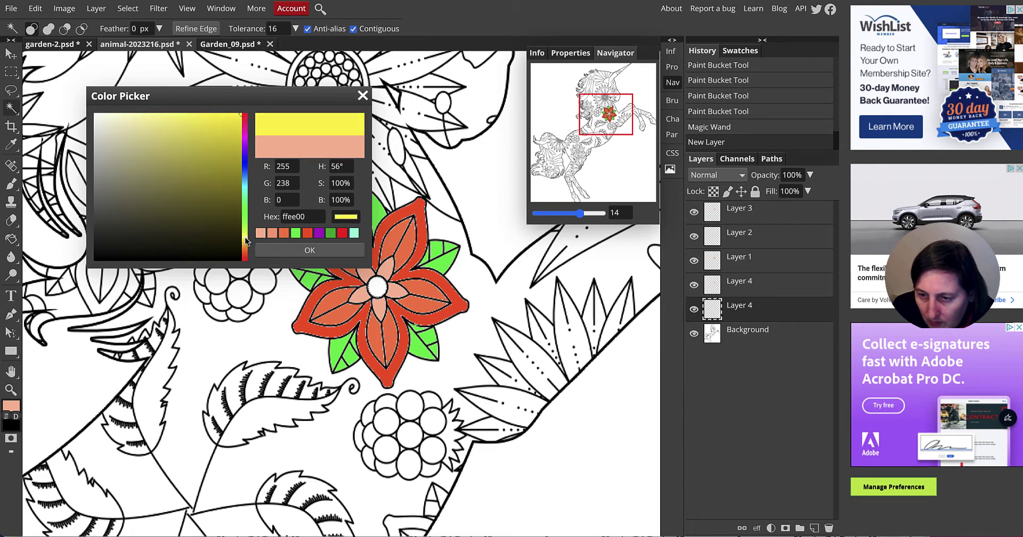
click(302, 249)
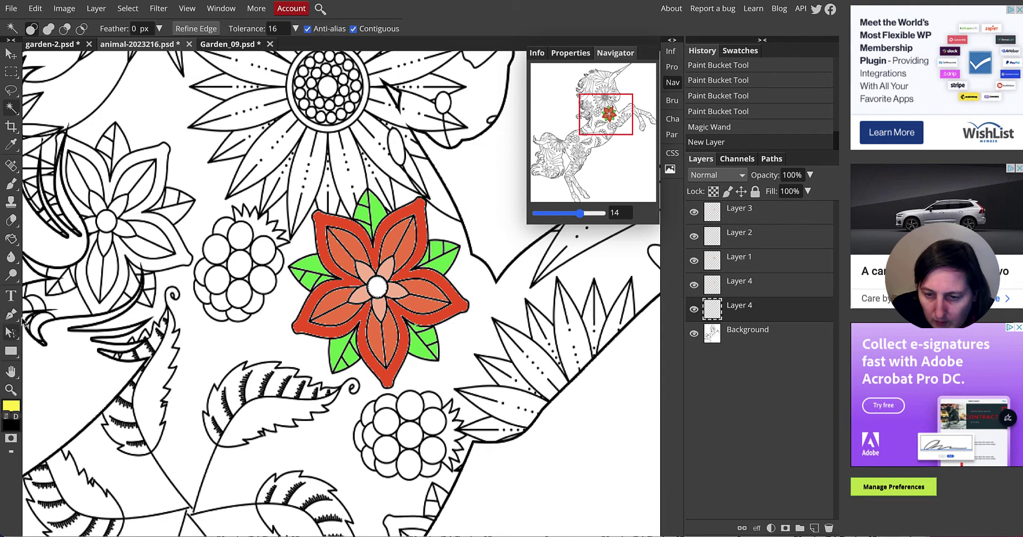
- Paint Bucket the flower's round centre yellow on the new layer
click(10, 238)
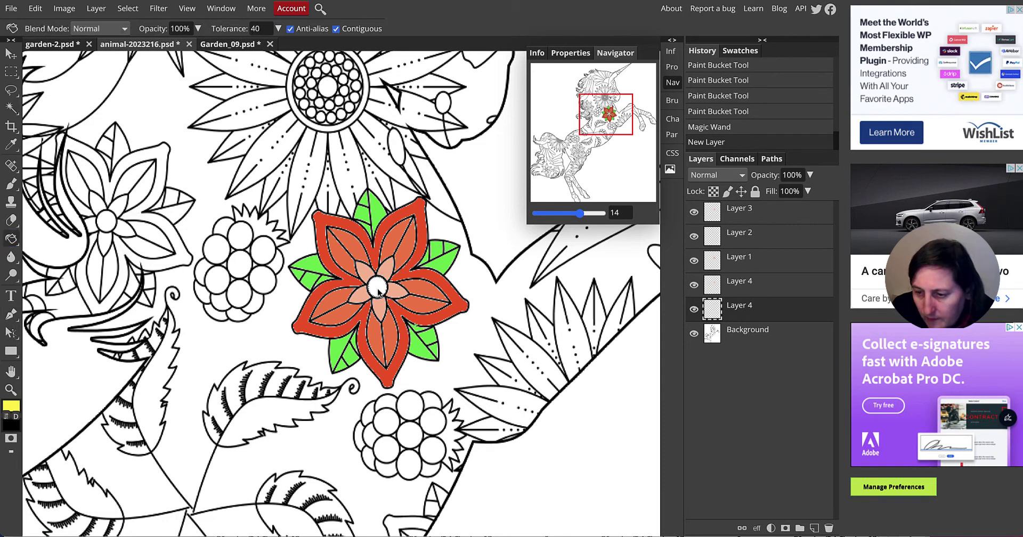
click(377, 290)
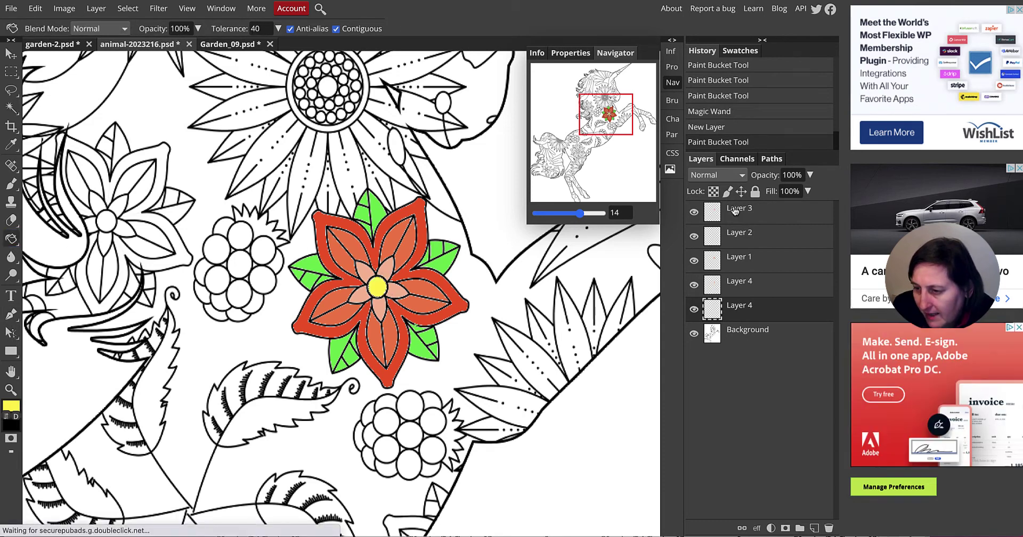
click(713, 215)
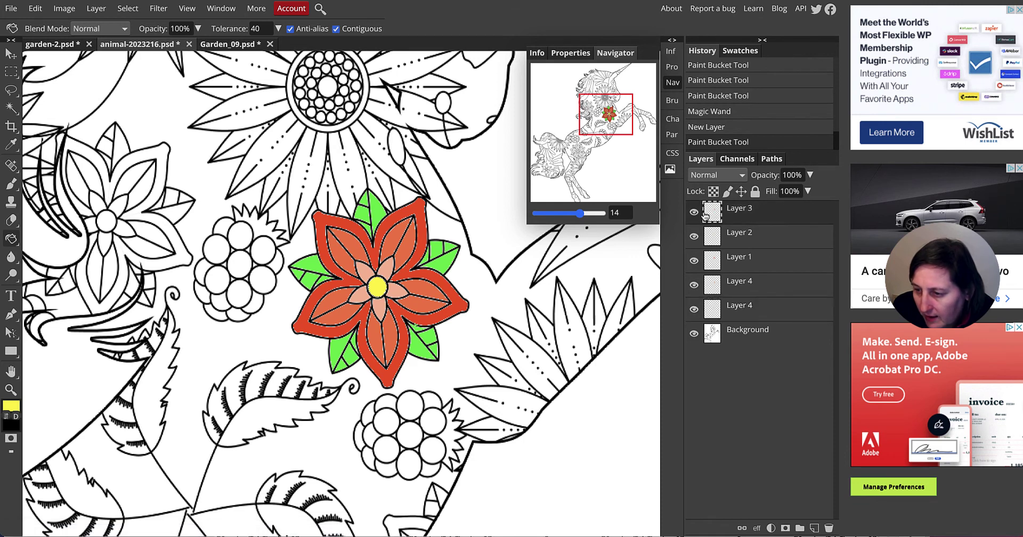
- Create a new layer folder named Flower1
click(799, 528)
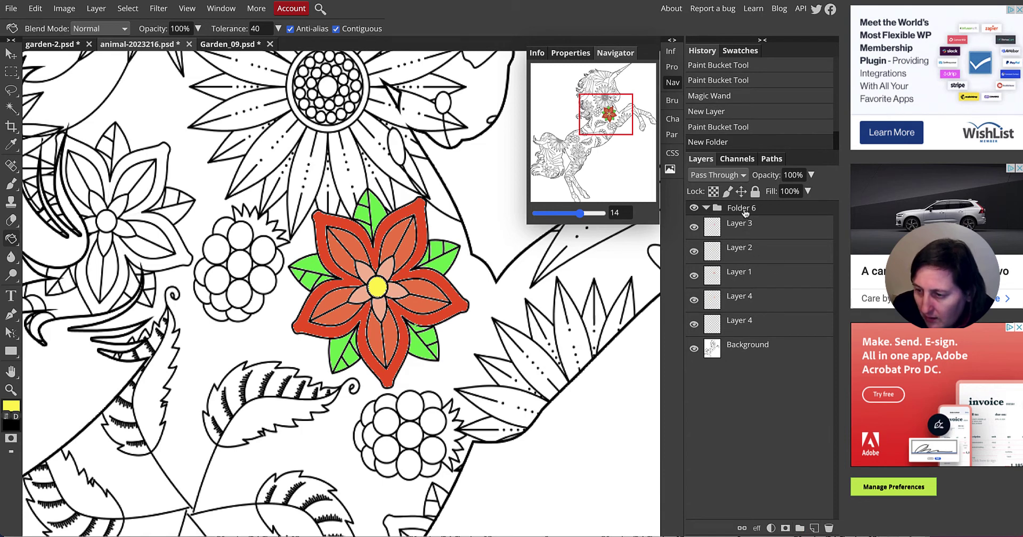
double_click(762, 209)
text(F)
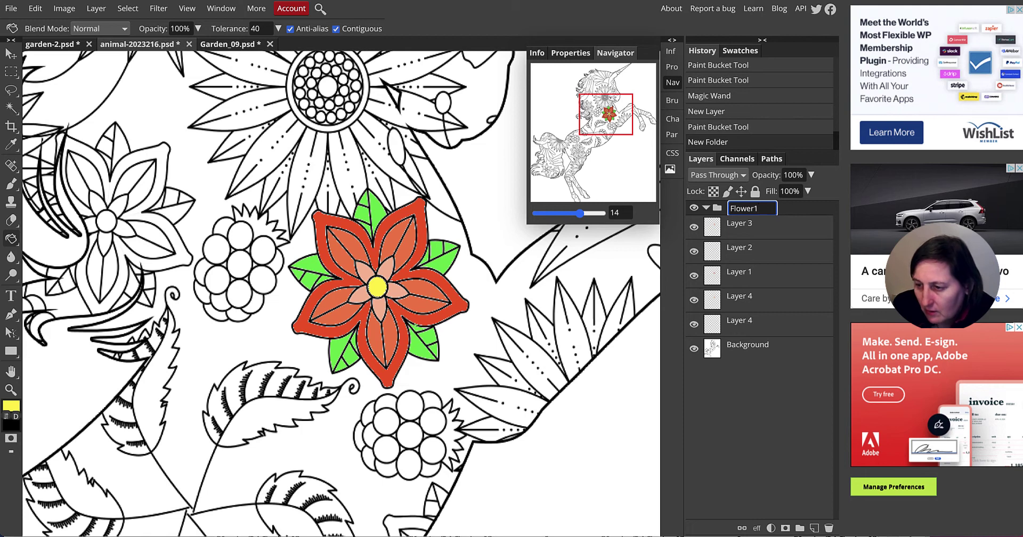
key(Return)
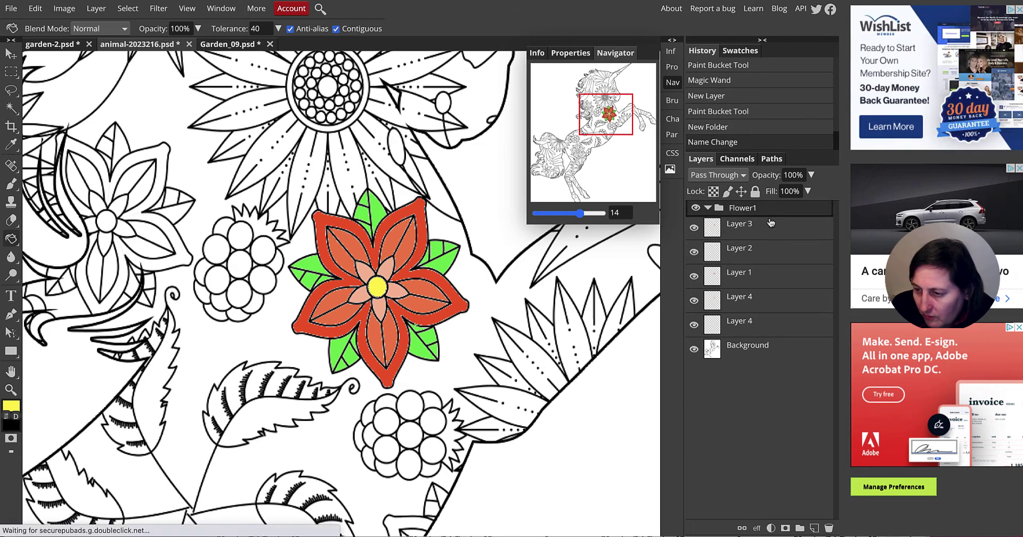
- Drag Layers 3, 2, 1 and 4 into Flower1 and collapse the folder
drag(770, 223, 767, 212)
drag(735, 251, 751, 305)
drag(746, 318, 775, 303)
click(706, 209)
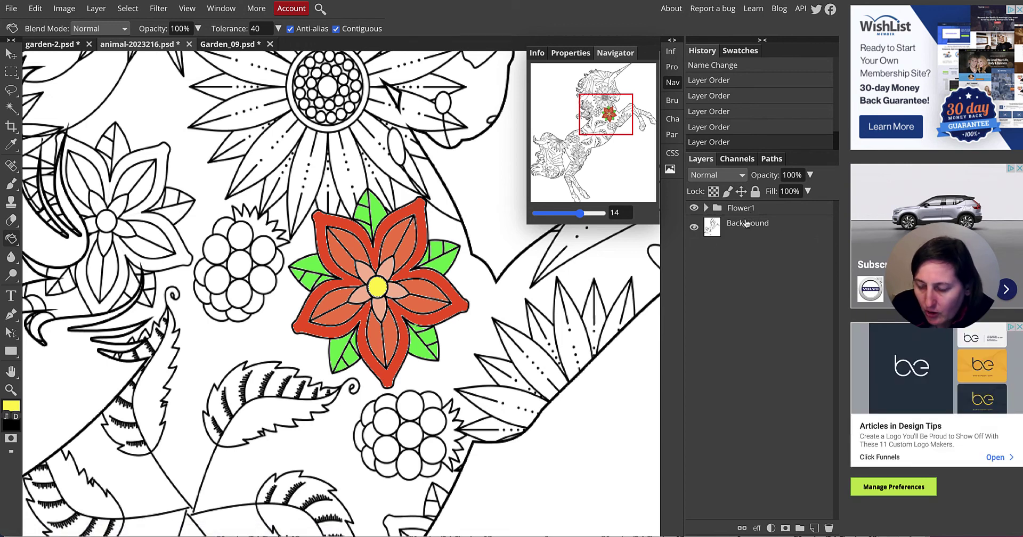
- Expand Flower1 and rename the lower Layer 4 to 'Inner Middle'
click(706, 209)
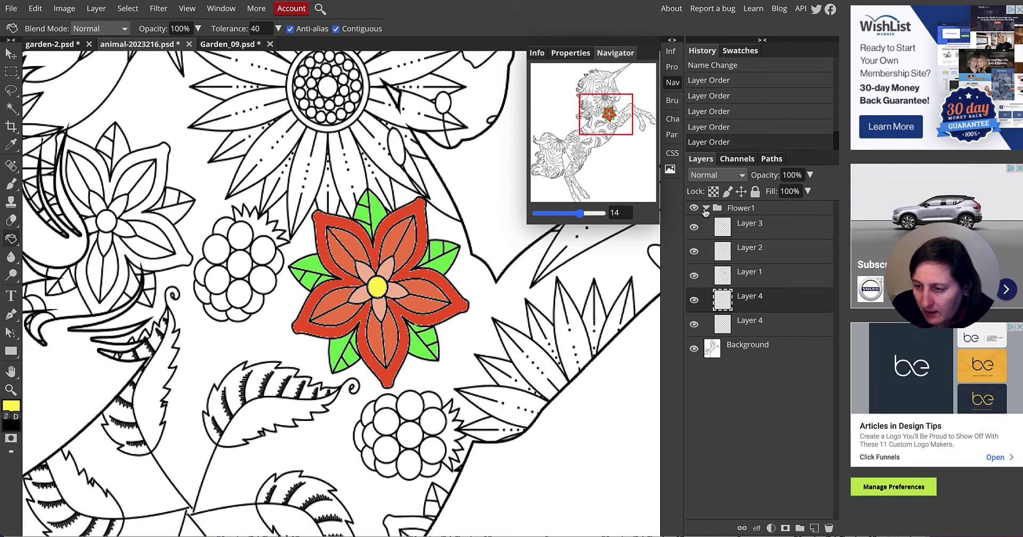
click(751, 328)
click(696, 325)
click(694, 326)
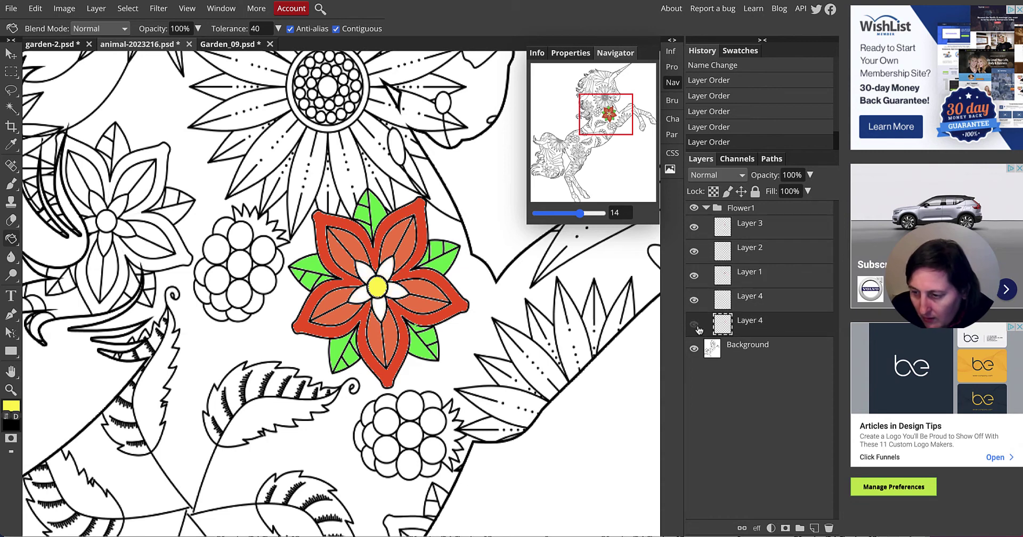
double_click(762, 321)
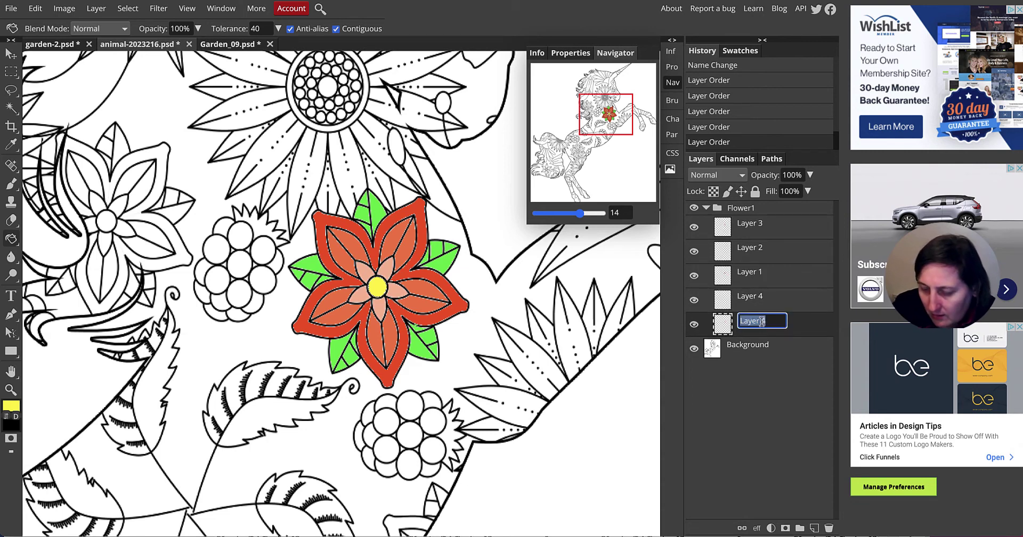
text(Inner)
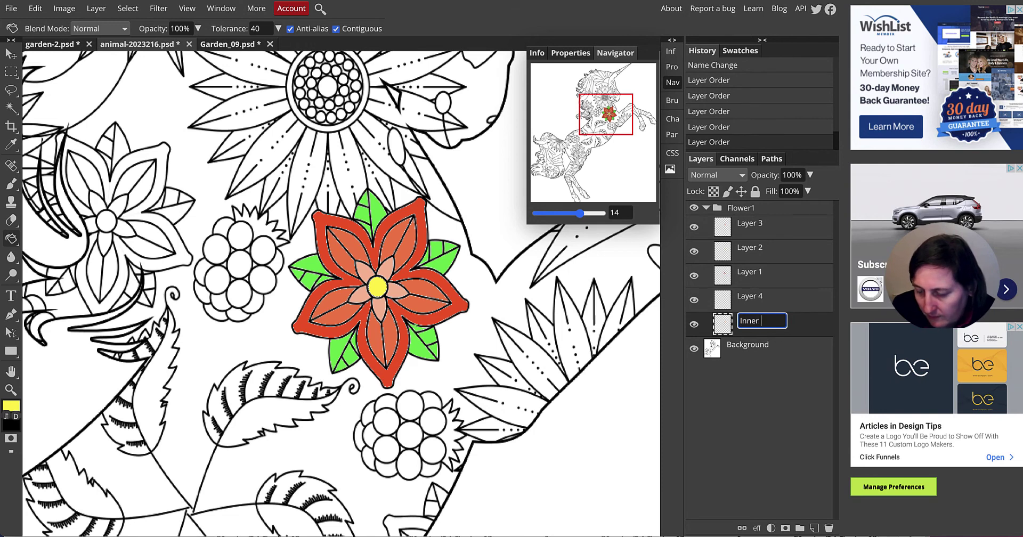
text( Midd)
key(BackSpace)
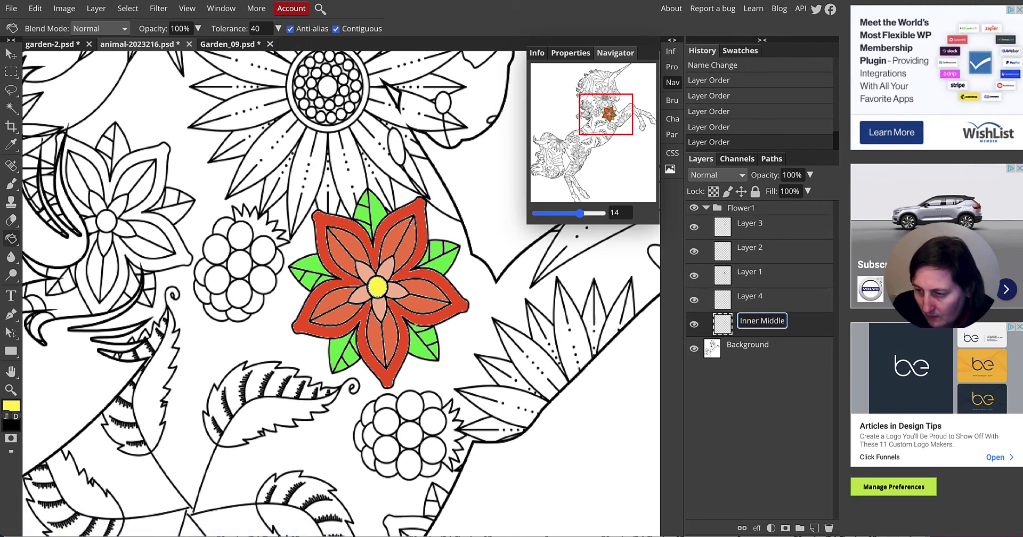
text(dle)
- Rename the other Layer 4, holding the yellow centre, to 'Yellow Middle'
double_click(749, 296)
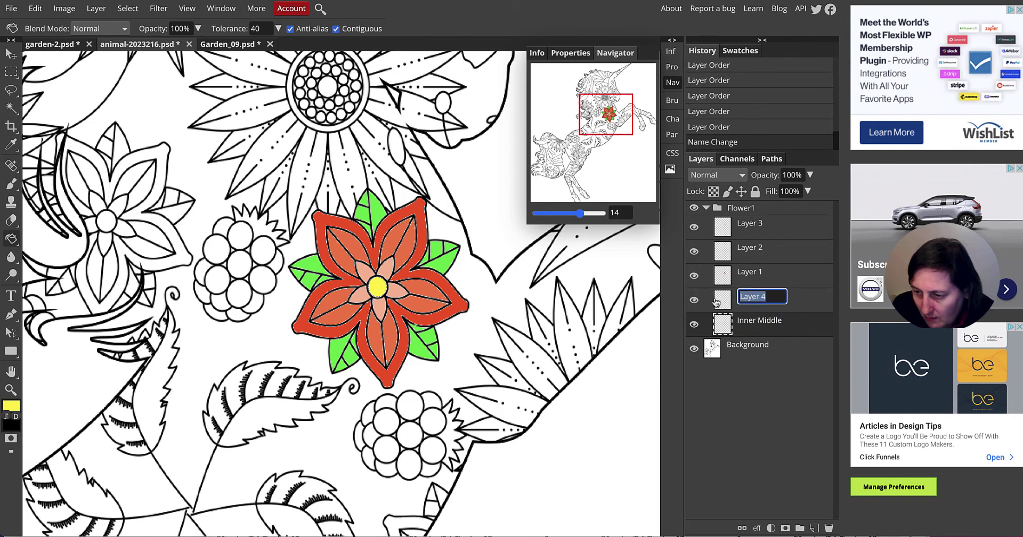
click(694, 301)
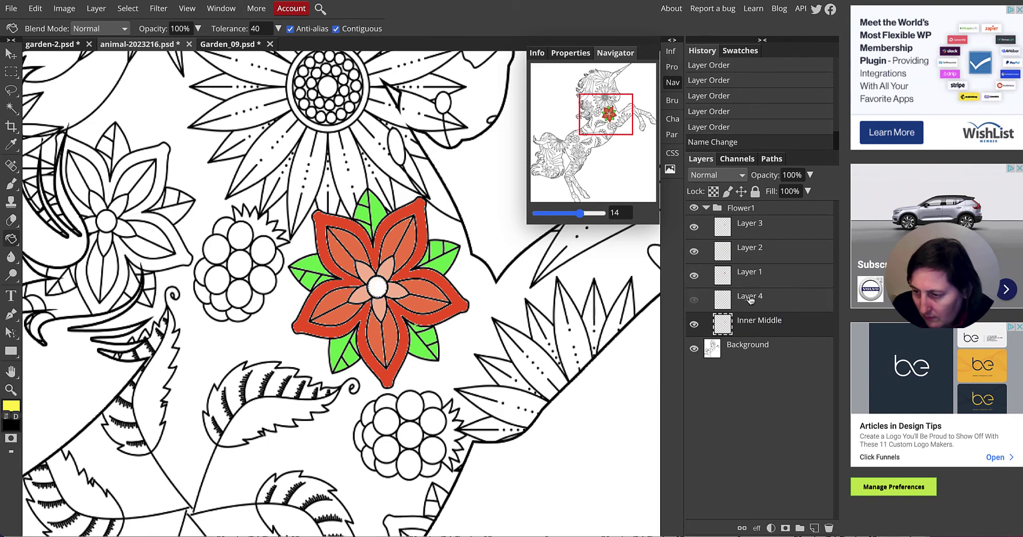
click(694, 300)
double_click(764, 296)
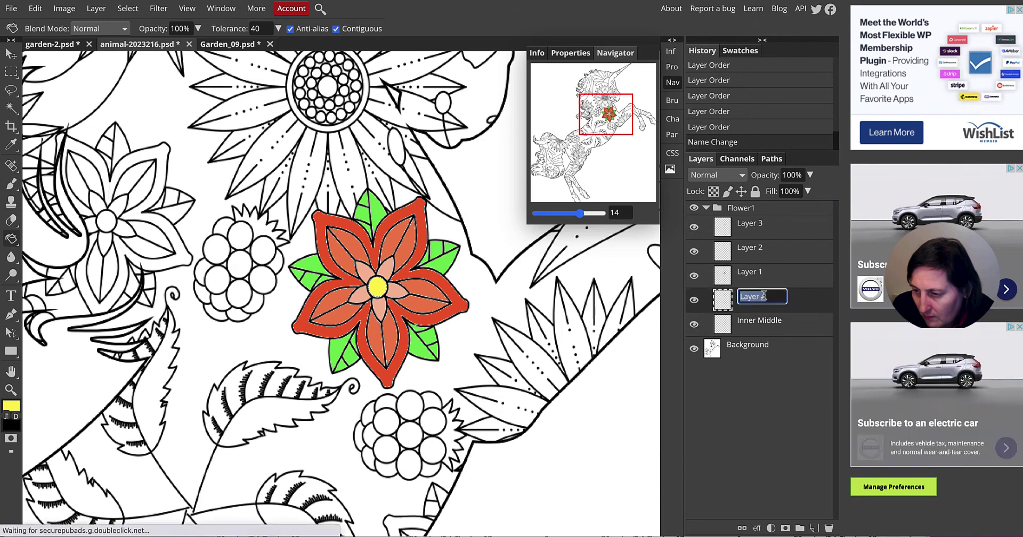
click(732, 298)
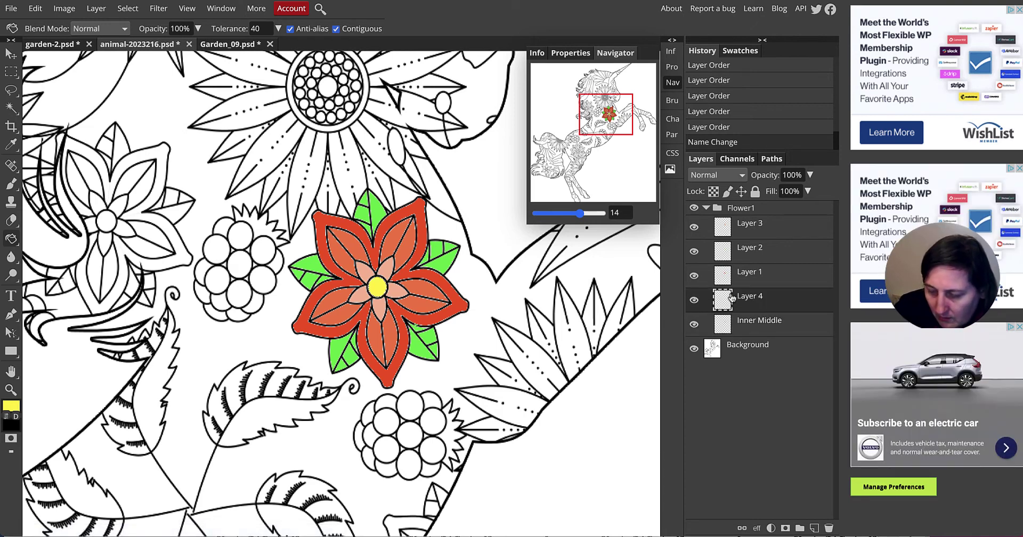
key(l)
key(shift+l)
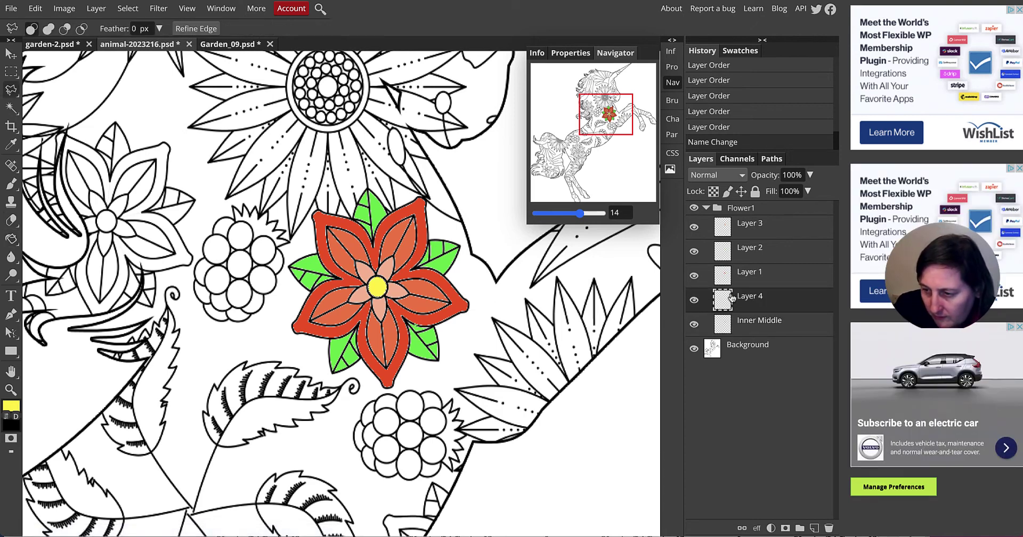
double_click(761, 296)
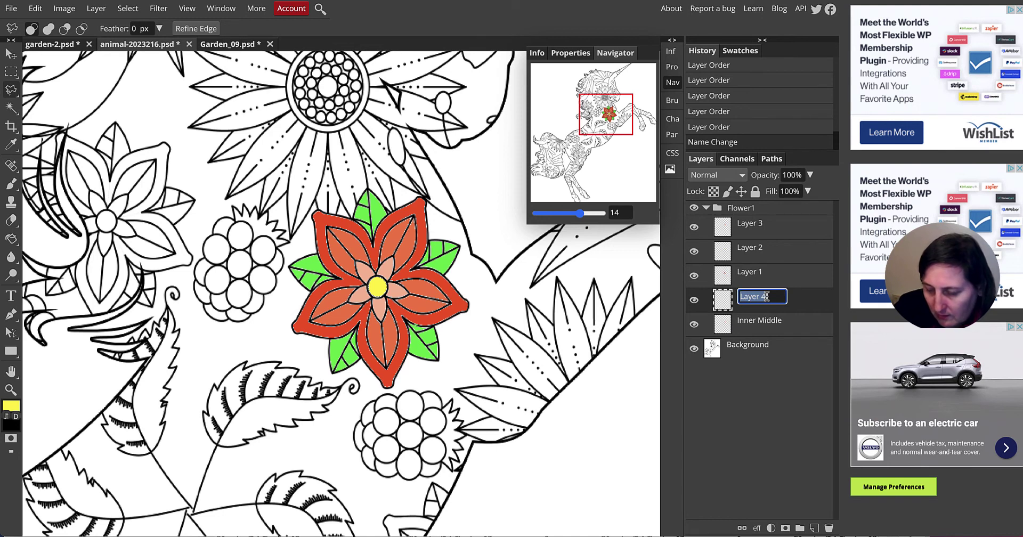
text(Yelliw)
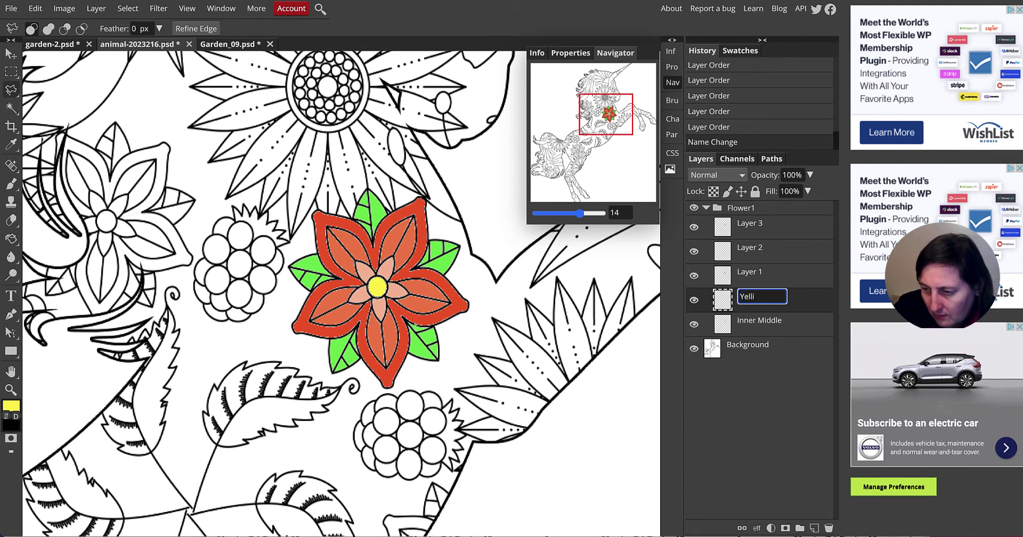
key(BackSpace)
text(oe)
text( Middle)
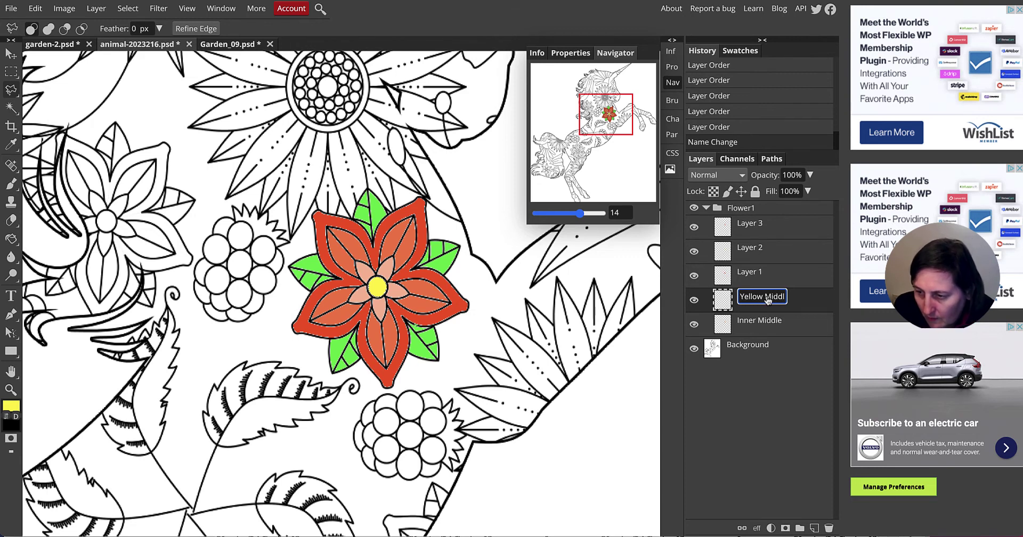
key(Return)
- Rename Layer 1, the outer petals, to 'OuterOrange'
click(694, 275)
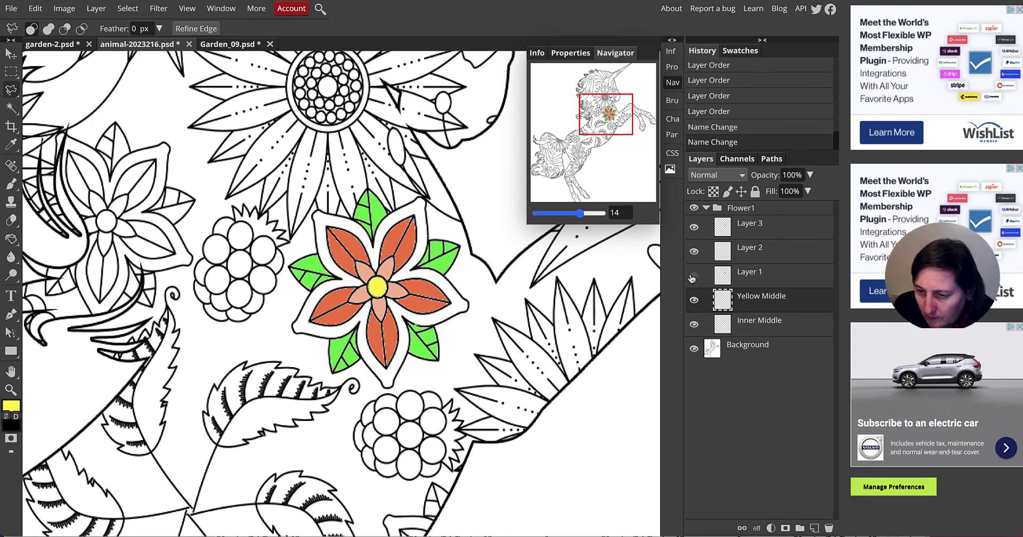
click(694, 275)
double_click(758, 272)
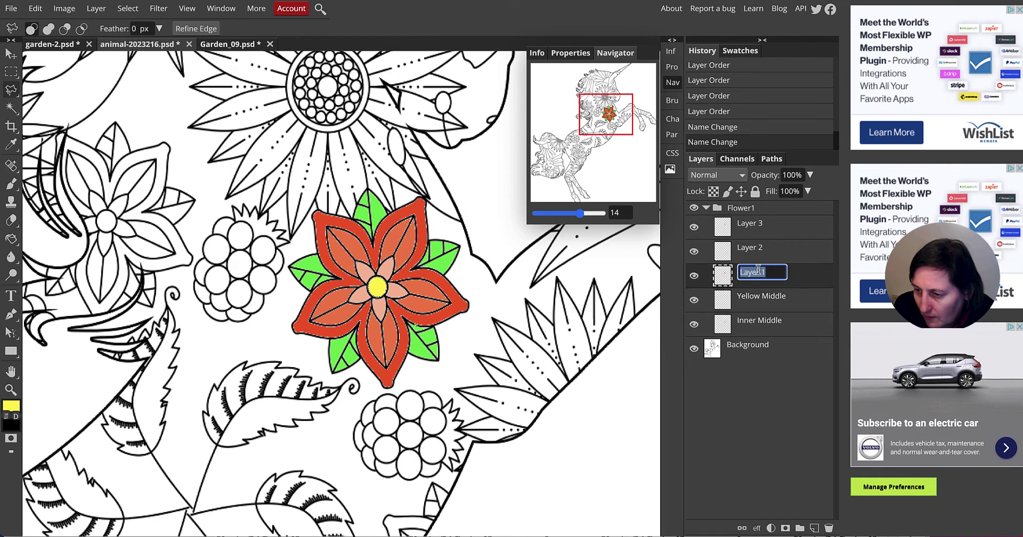
text(Outer)
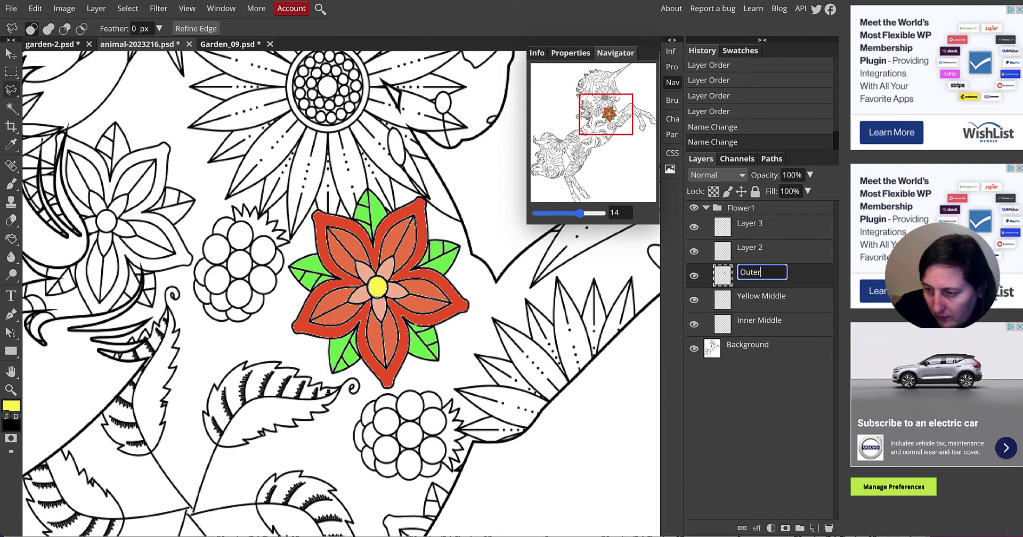
text(Ornage)
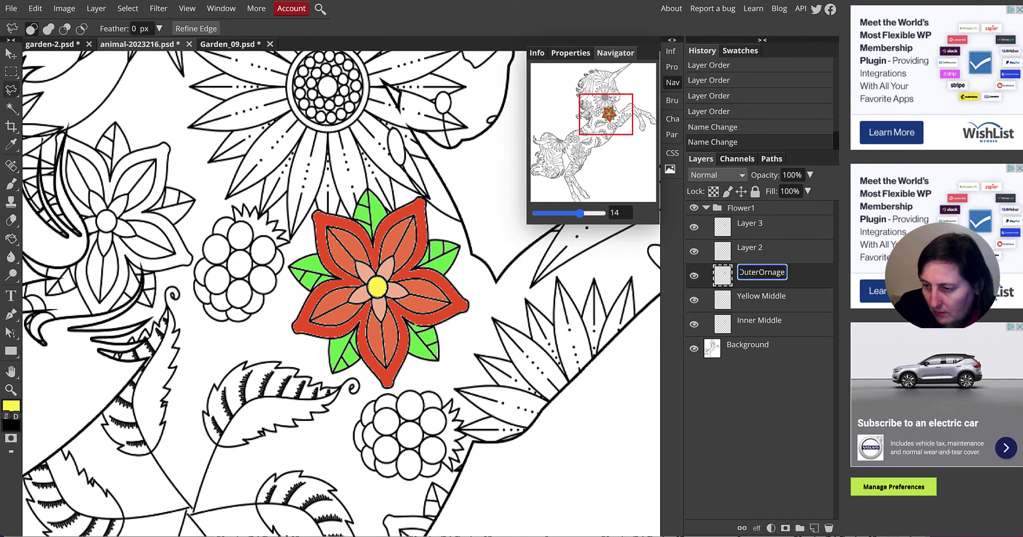
key(BackSpace)
key(BackSpace)
key(BackSpace)
key(BackSpace)
text(ange)
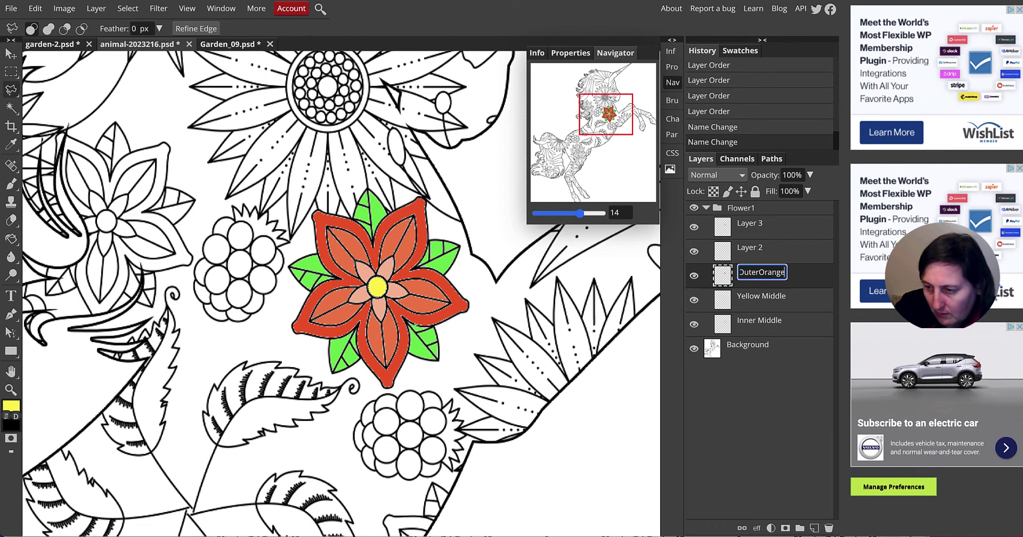
key(Return)
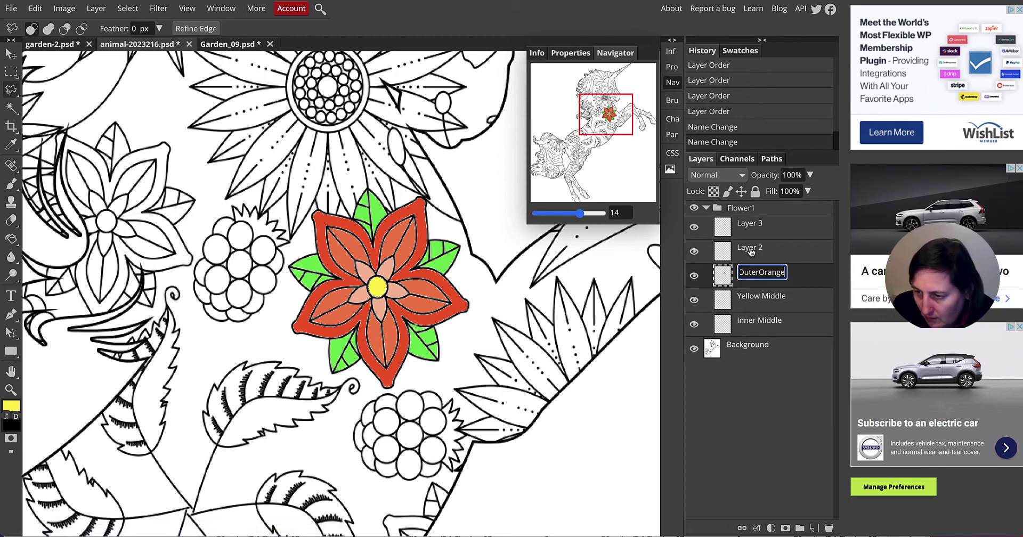
- Rename Layer 2, the green leaves, to 'Leaves'
click(694, 252)
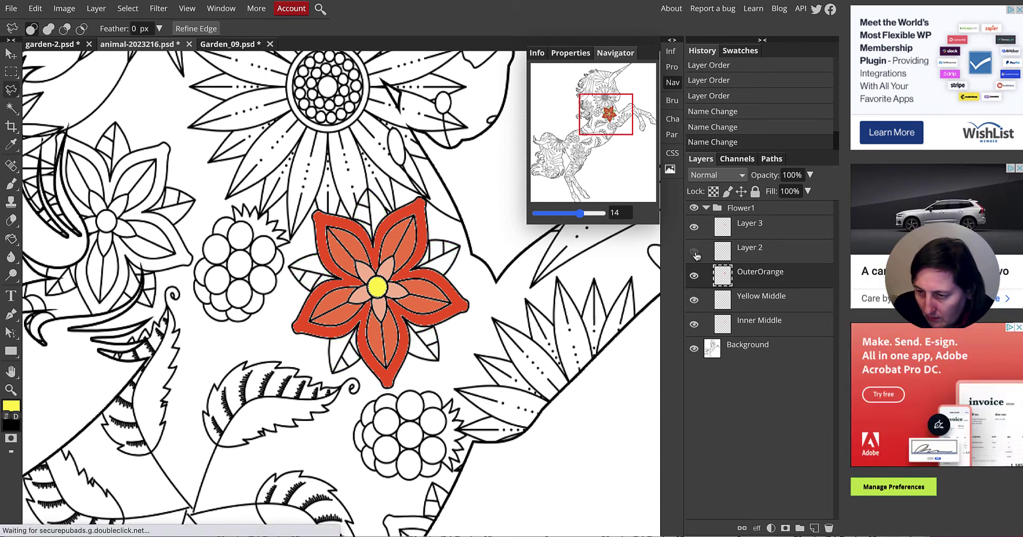
click(694, 251)
double_click(767, 248)
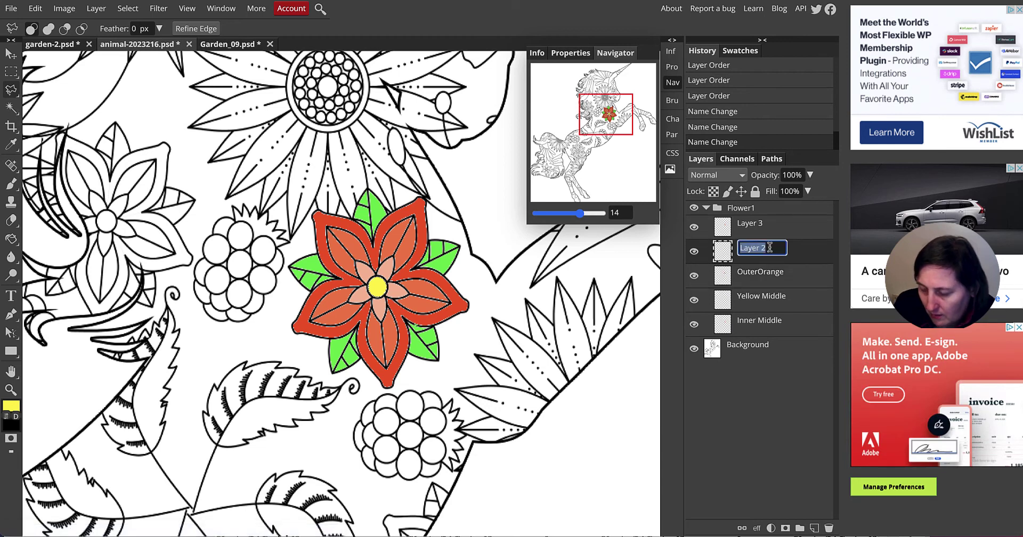
text(Leafs)
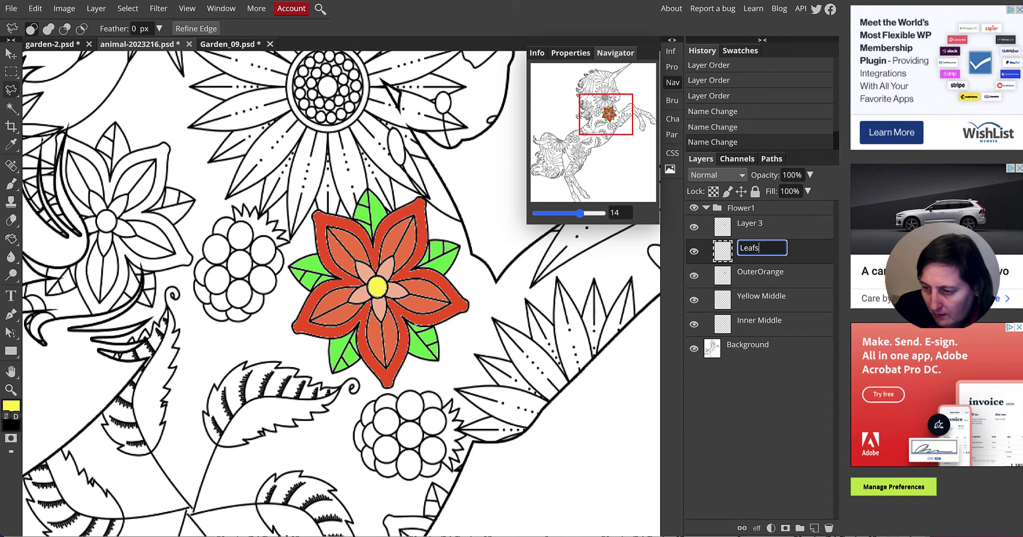
key(BackSpace)
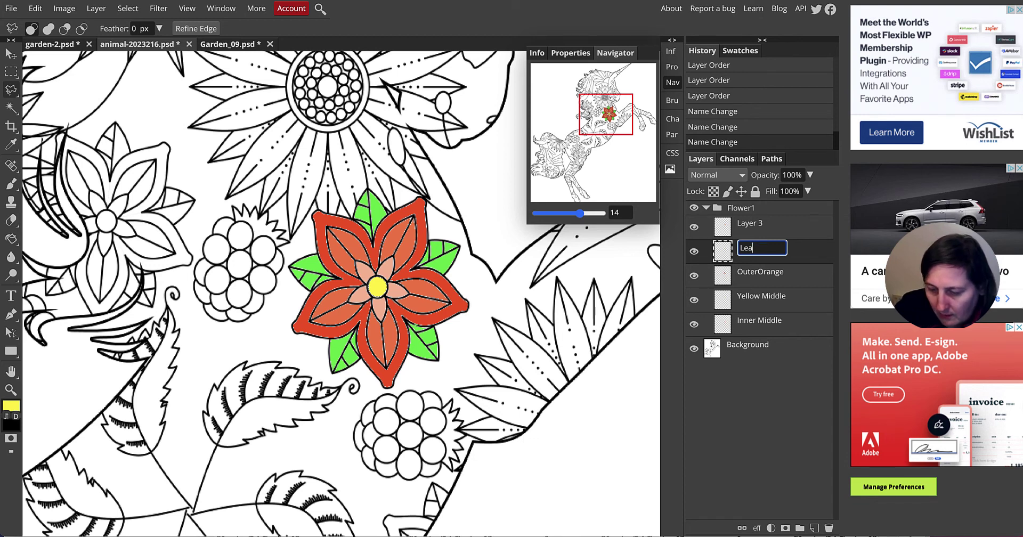
text(ves)
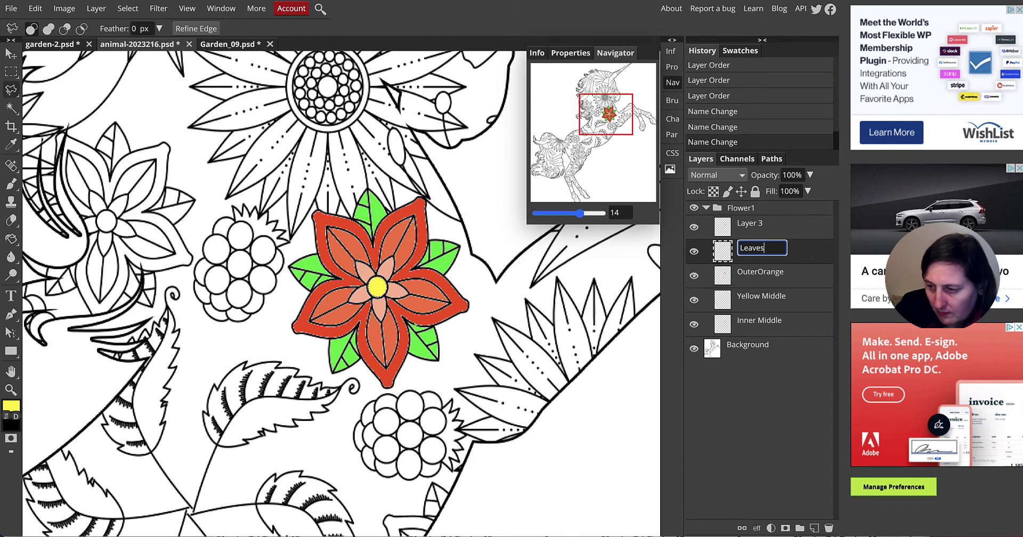
key(Return)
- Rename Layer 3 to 'Inner Orange' and hide the Yellow Middle layer
click(756, 227)
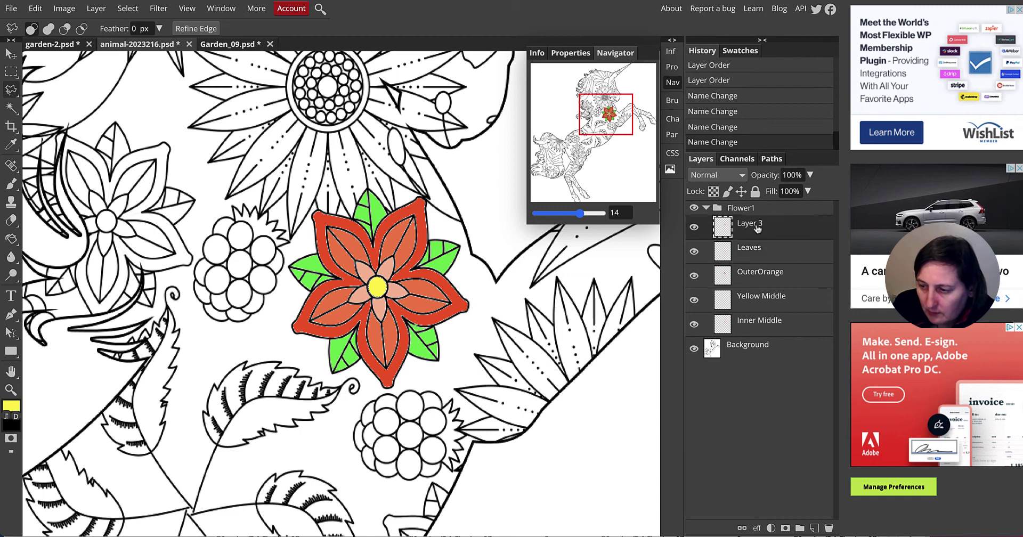
double_click(756, 226)
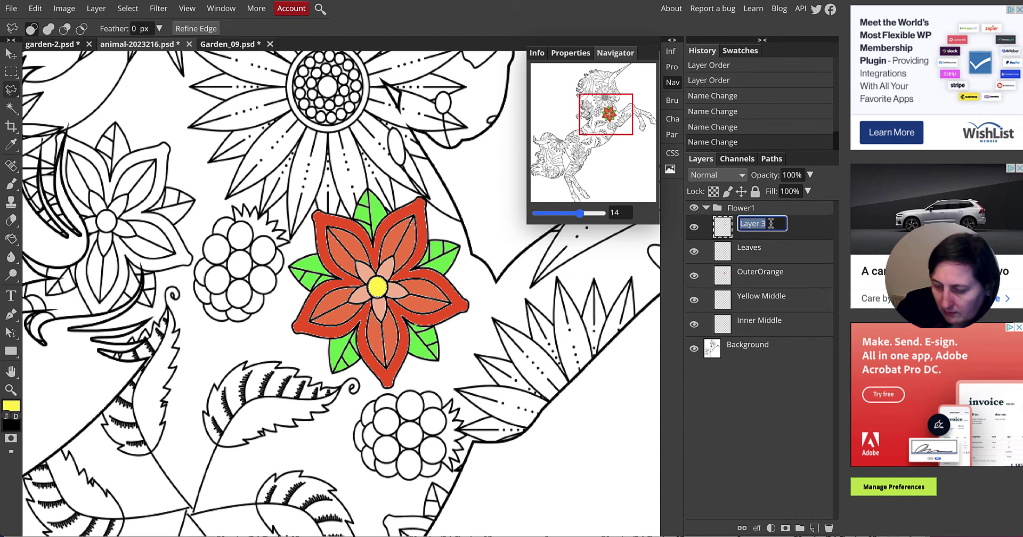
text(O)
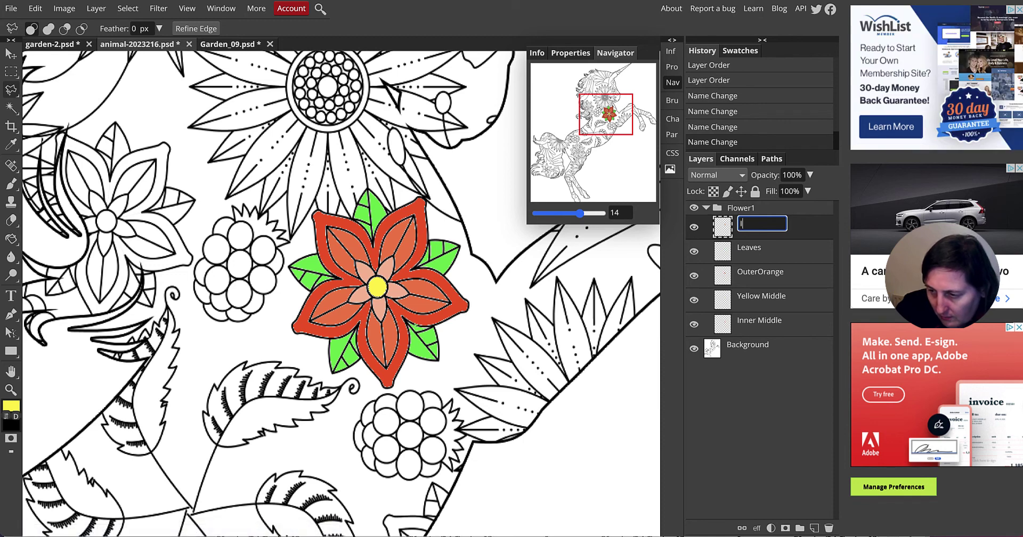
text(nner Orab)
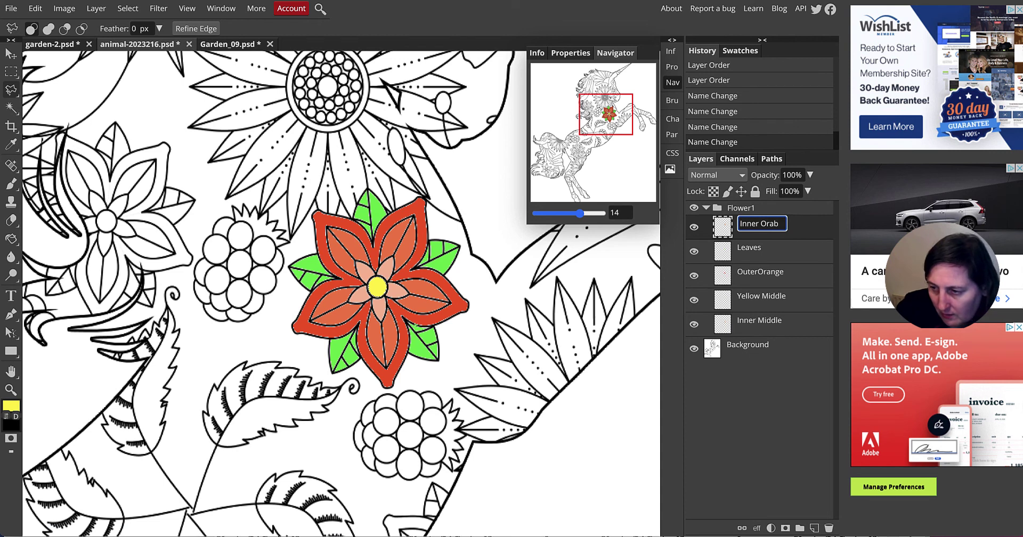
key(BackSpace)
text(nge)
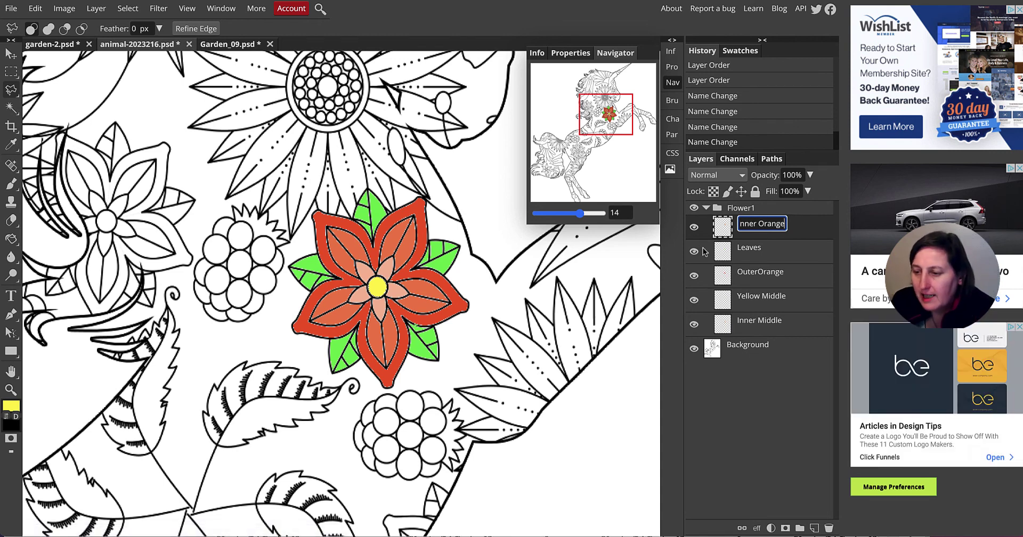
click(693, 299)
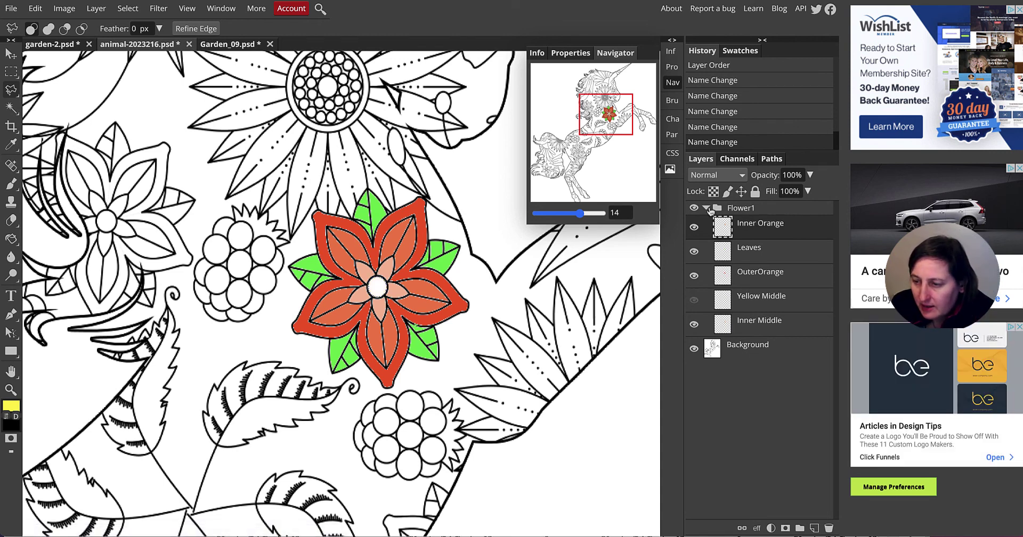
- Collapse the Flower1 group and zoom out to 10% in the Navigator
click(706, 207)
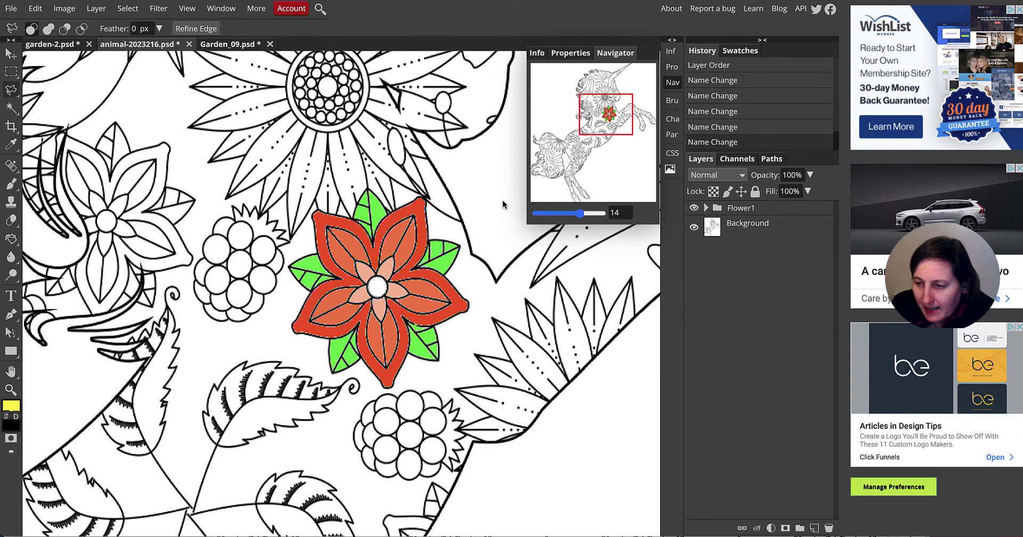
drag(579, 213, 569, 216)
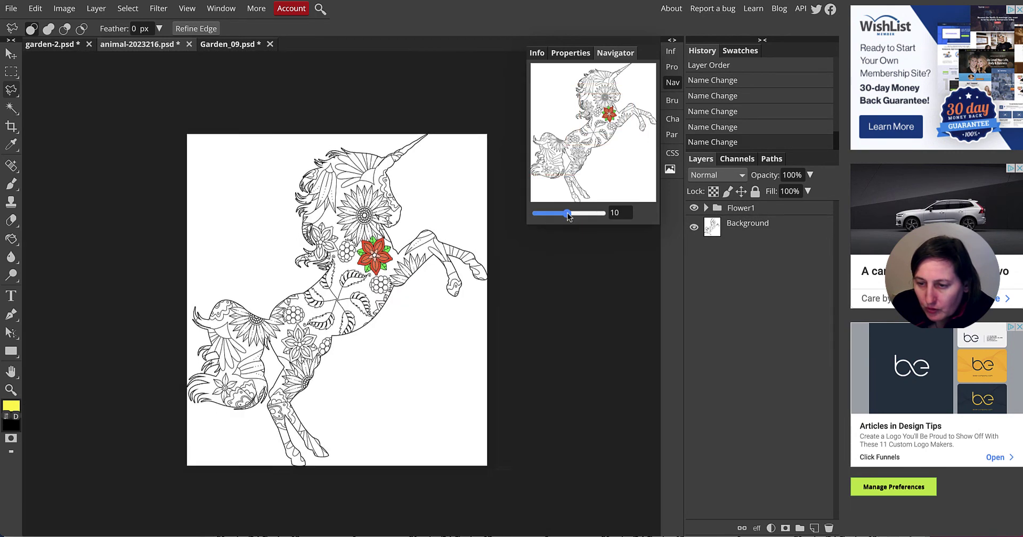